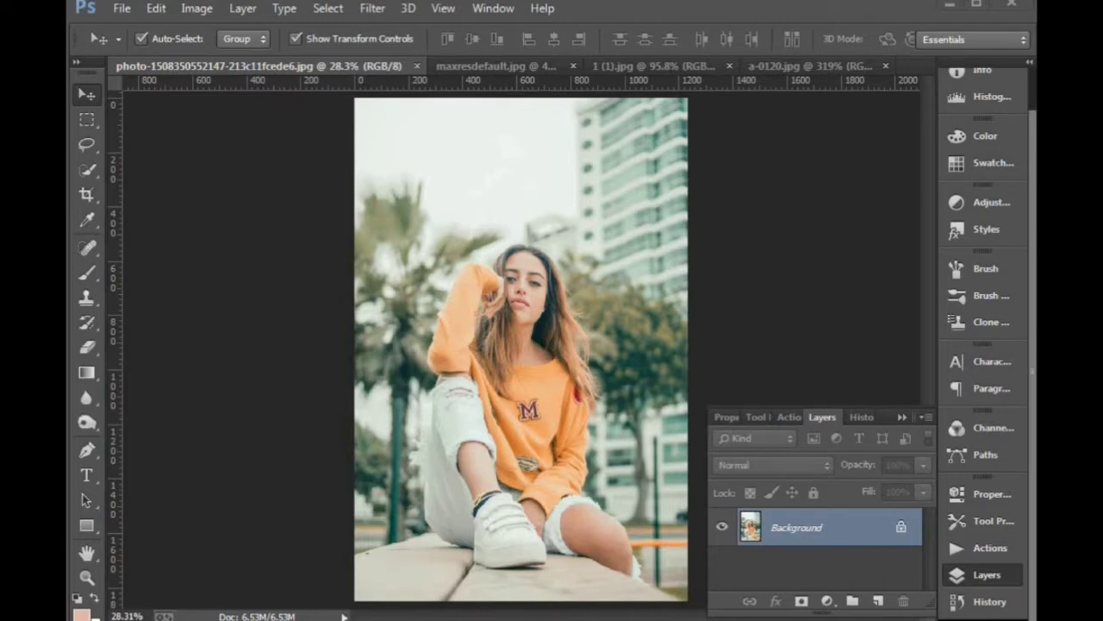
Inspect the portrait up close and look through the other open images, including the yellow and red bokeh overlays, before returning to the portrait.
scroll(519, 265, "up", 10)
left_click_drag(520, 265, 410, 206)
scroll(518, 293, "down", 10)
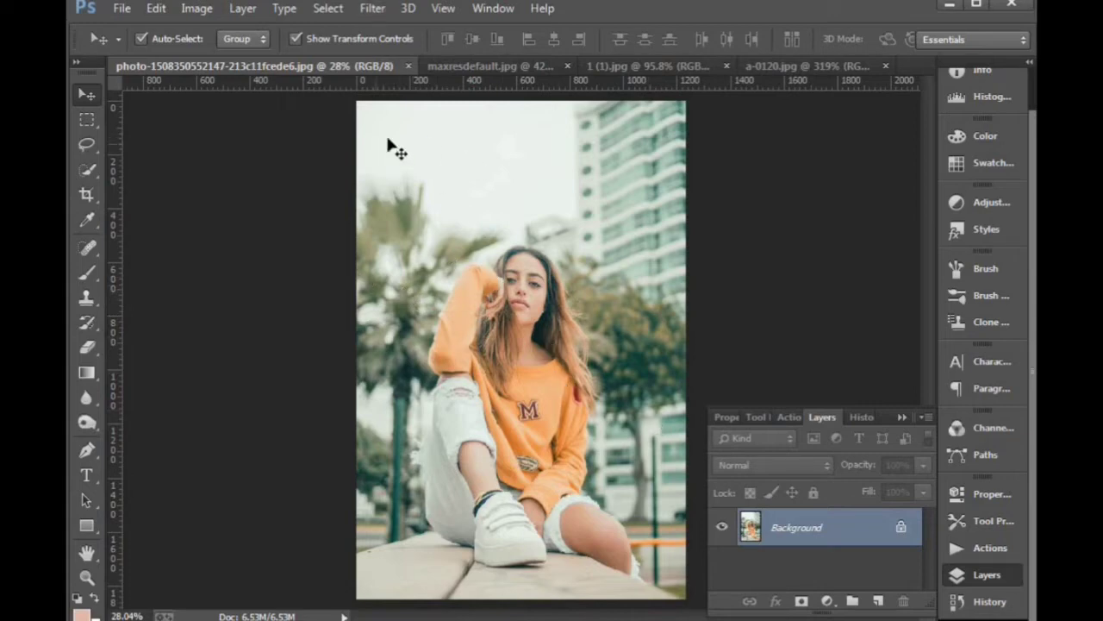
left_click(460, 65)
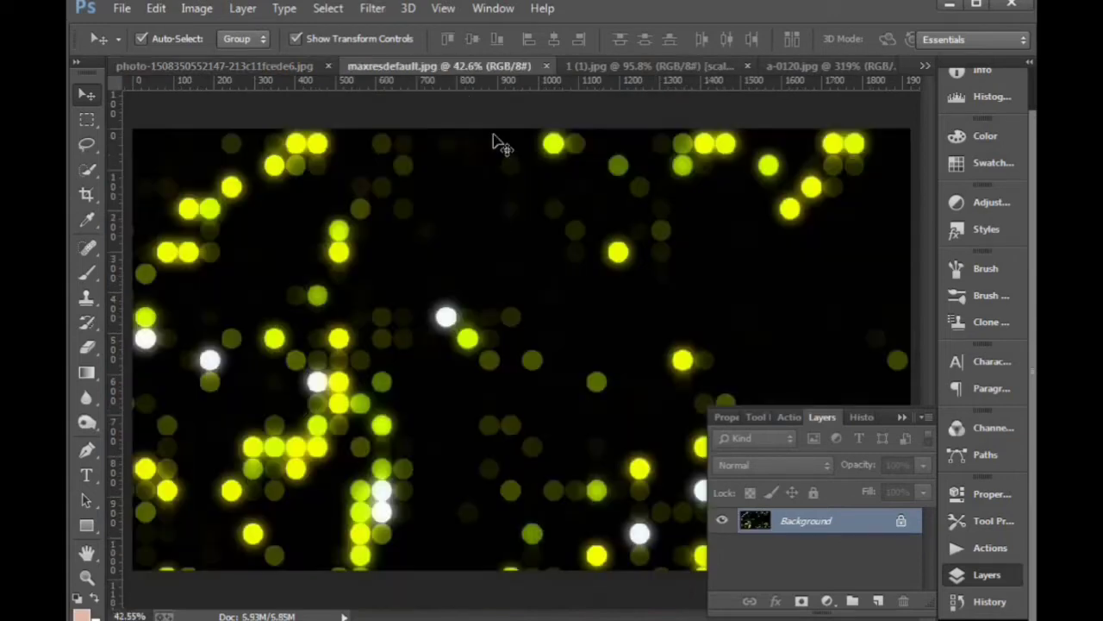
left_click(595, 66)
left_click(784, 62)
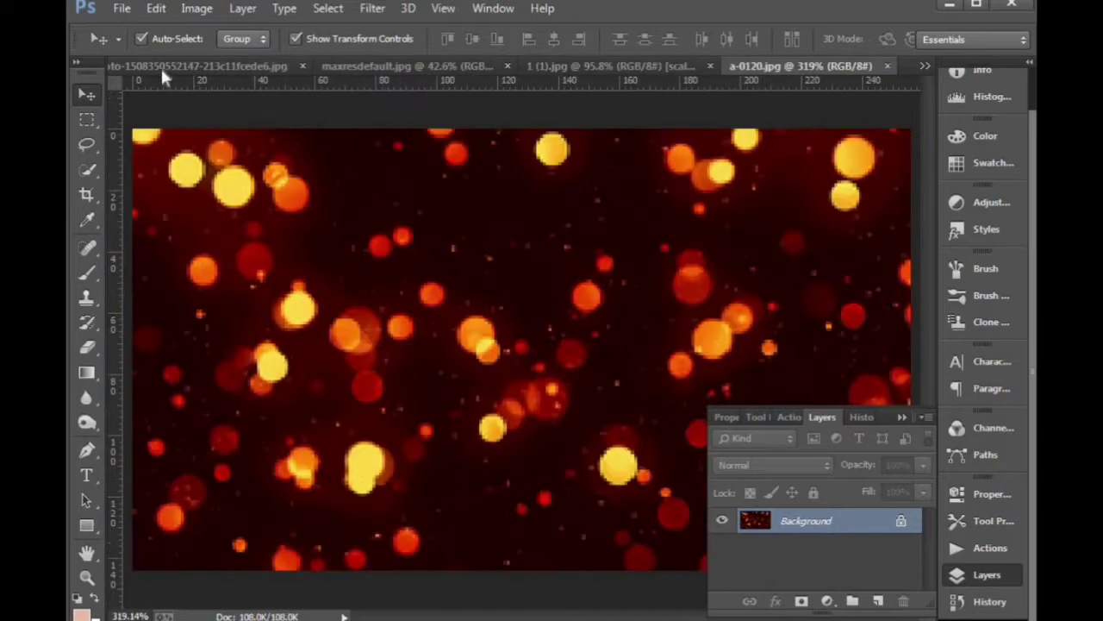
left_click(273, 74)
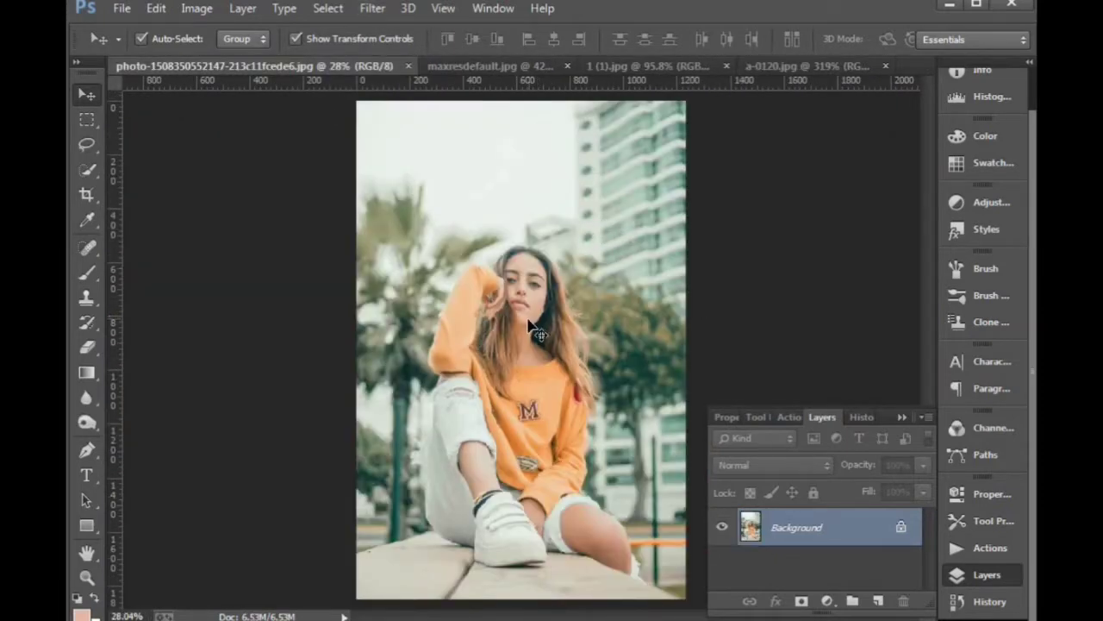
Duplicate the portrait's Background layer and hide the original Background layer.
right_click(815, 541)
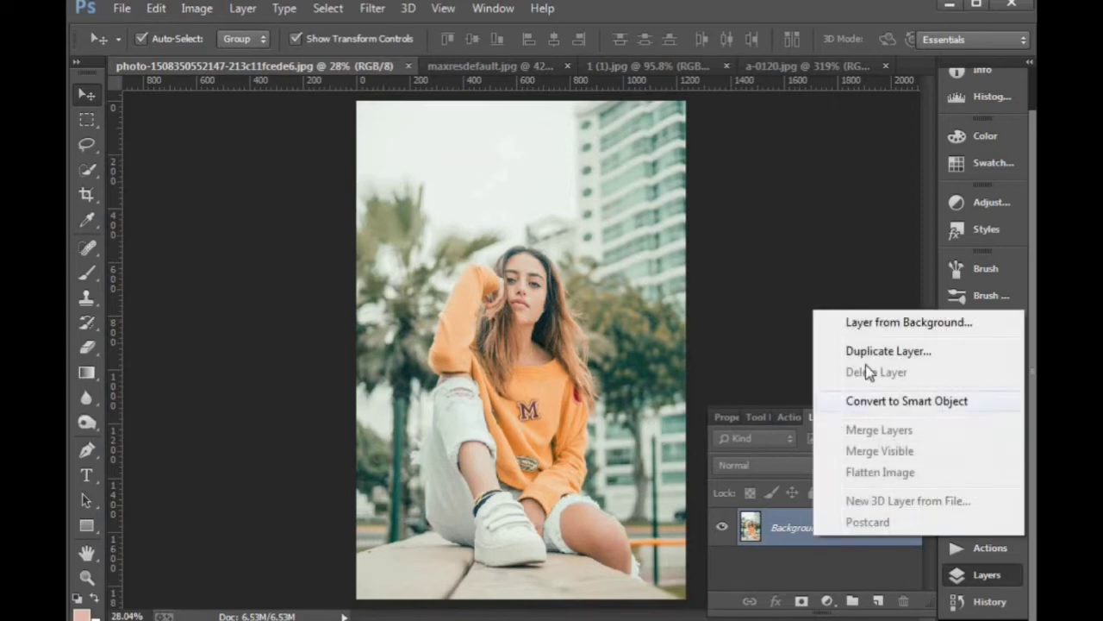
left_click(866, 351)
left_click(712, 210)
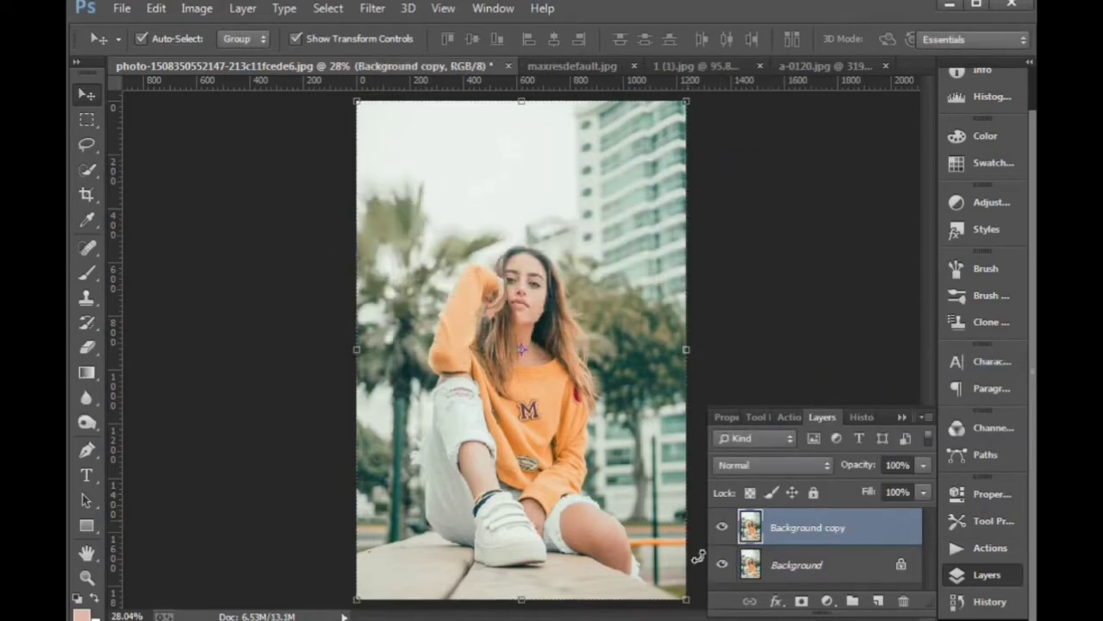
left_click(722, 564)
In the Camera Raw Filter, set Exposure to -0.60, Contrast to +17, Highlights to +24, Shadows to -26 and Blacks to -18.
left_click(372, 9)
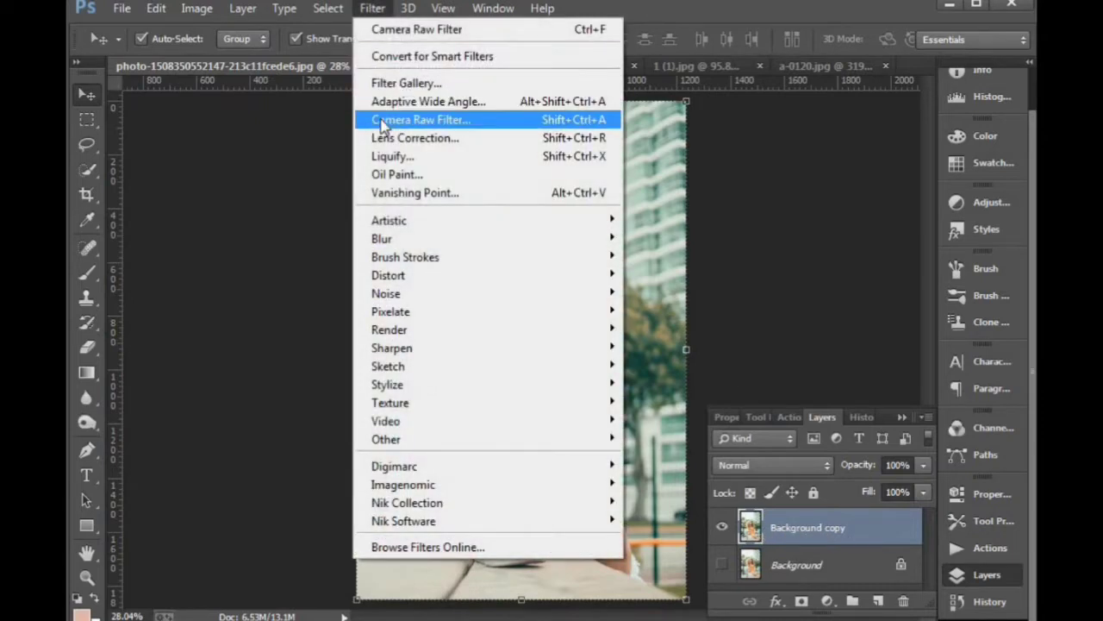
left_click(382, 126)
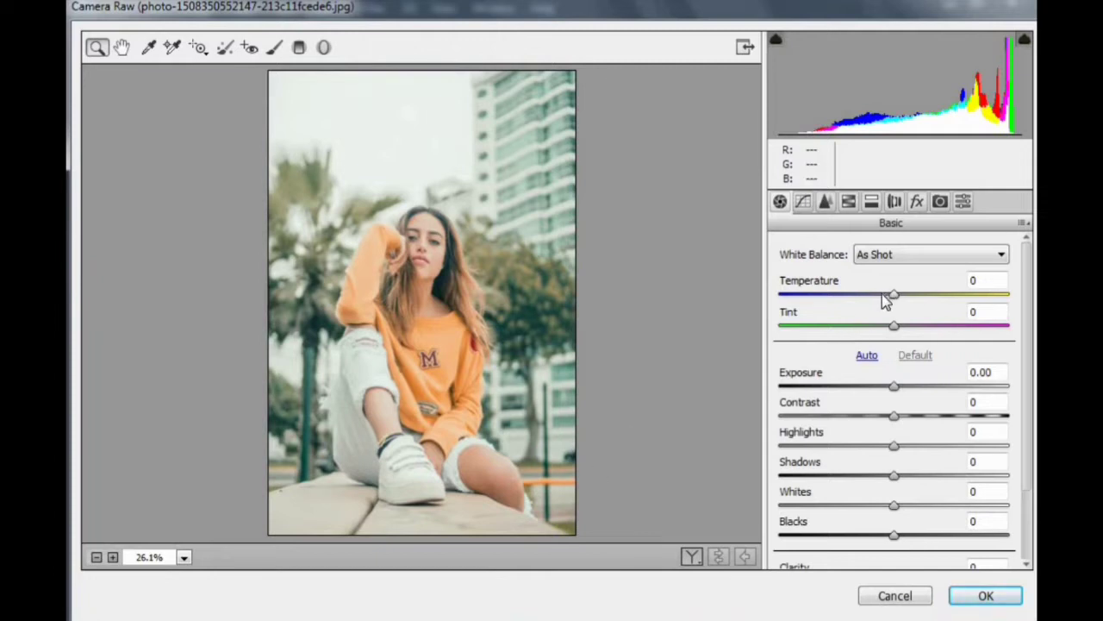
left_click_drag(894, 389, 914, 422)
left_click(895, 417)
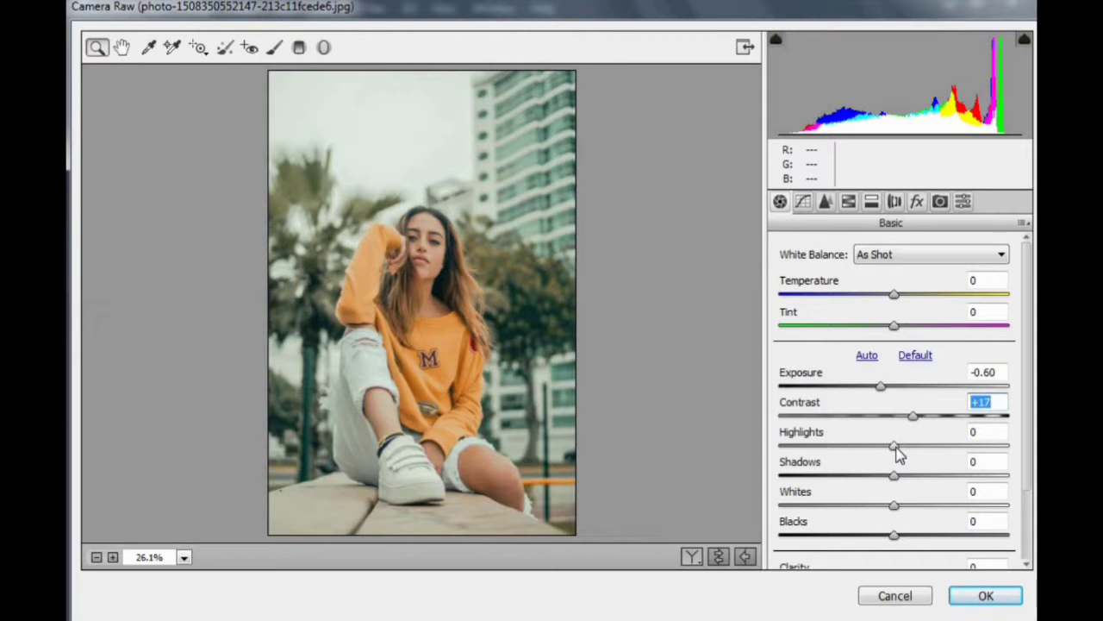
left_click_drag(897, 448, 863, 477)
left_click(893, 479)
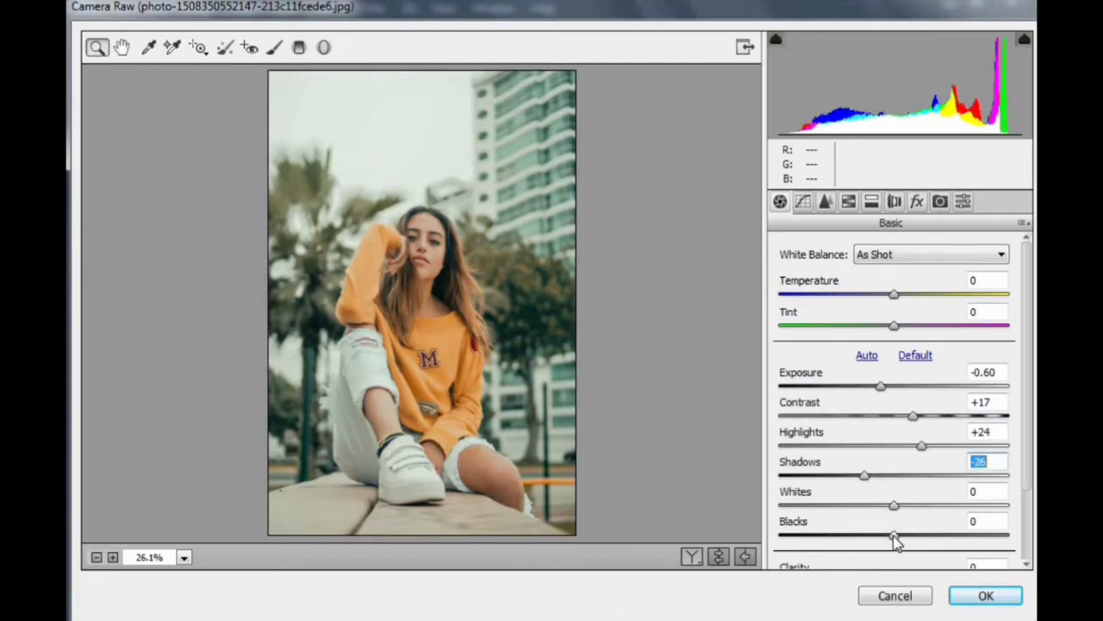
left_click_drag(896, 539, 874, 536)
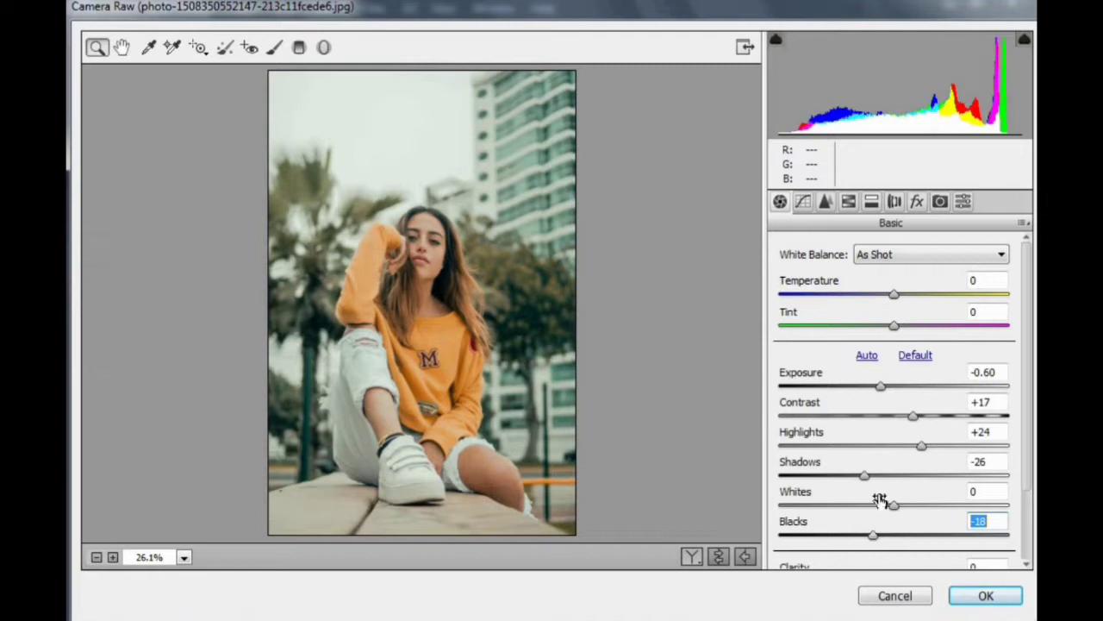
Set HSL saturation to +16 for Oranges and +41 for Greens, and luminance to -11 for Yellows and -12 for Greens.
left_click(848, 204)
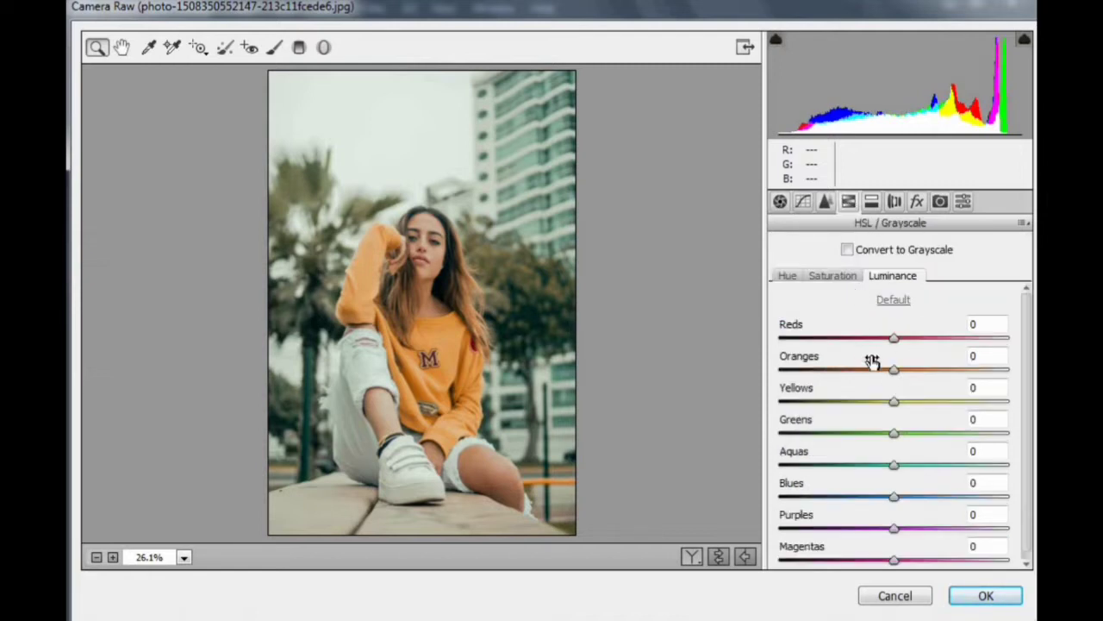
left_click(849, 279)
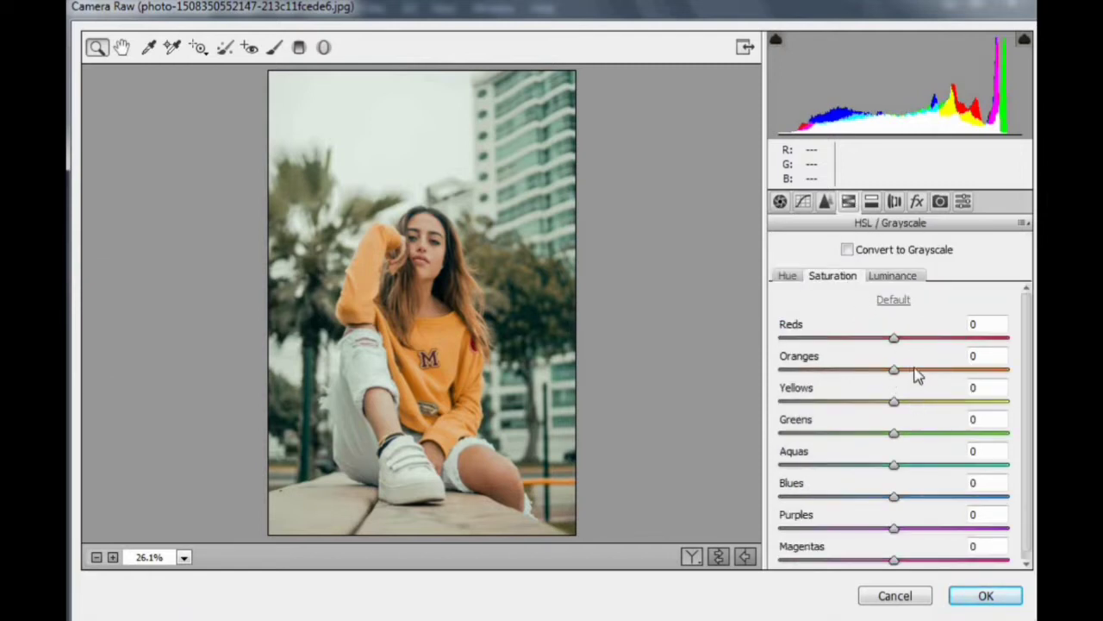
left_click(910, 369)
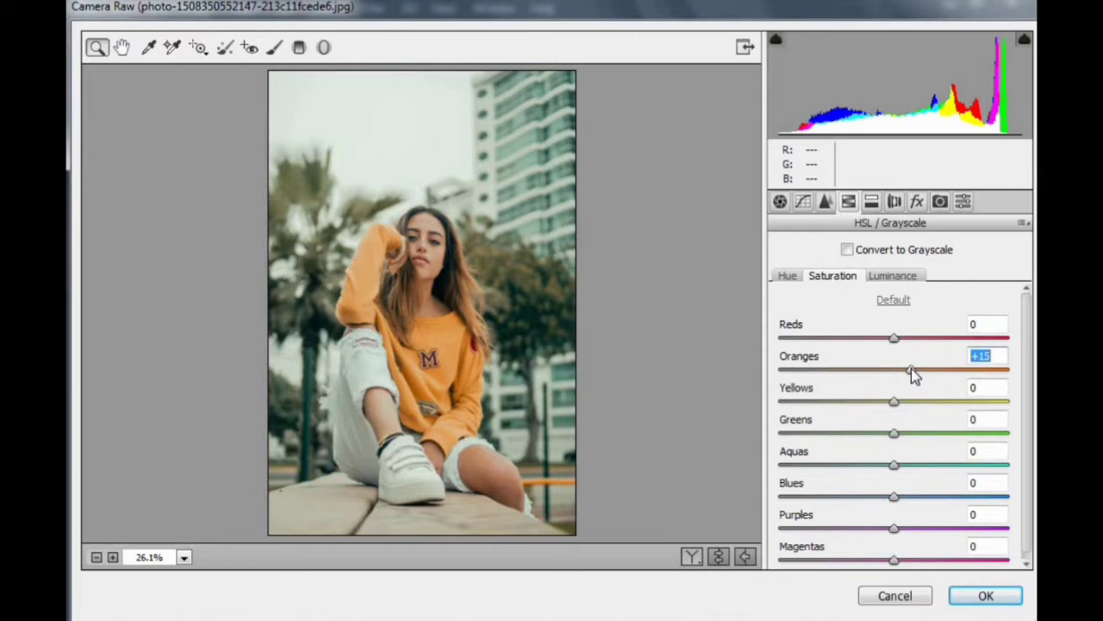
left_click(888, 277)
left_click_drag(896, 402, 944, 436)
left_click(833, 276)
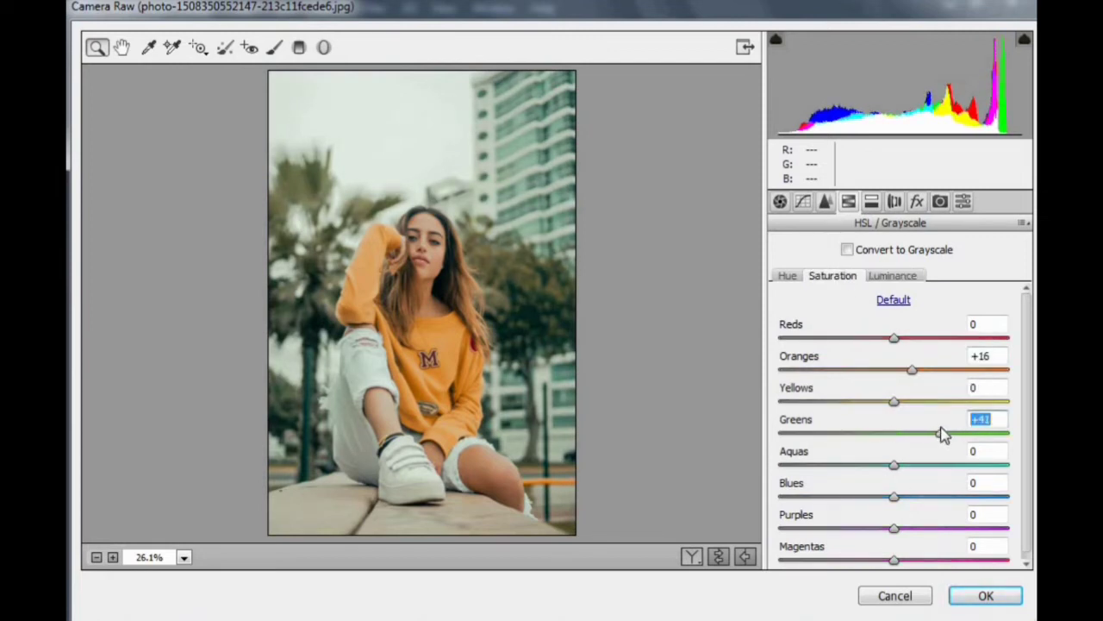
Shift the Greens hue to +52 and fine-tune the Greens saturation.
left_click_drag(910, 470, 958, 438)
left_click(798, 272)
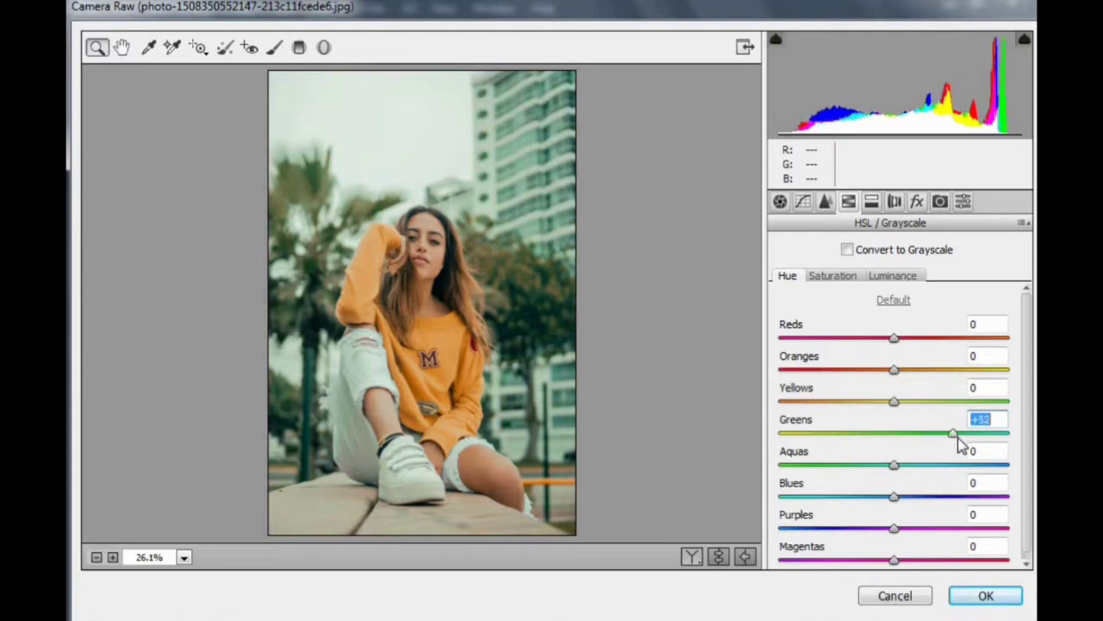
left_click(815, 278)
left_click_drag(960, 438, 964, 434)
Set the Oranges luminance to +15 and apply the Camera Raw adjustments to the duplicate layer.
left_click(893, 275)
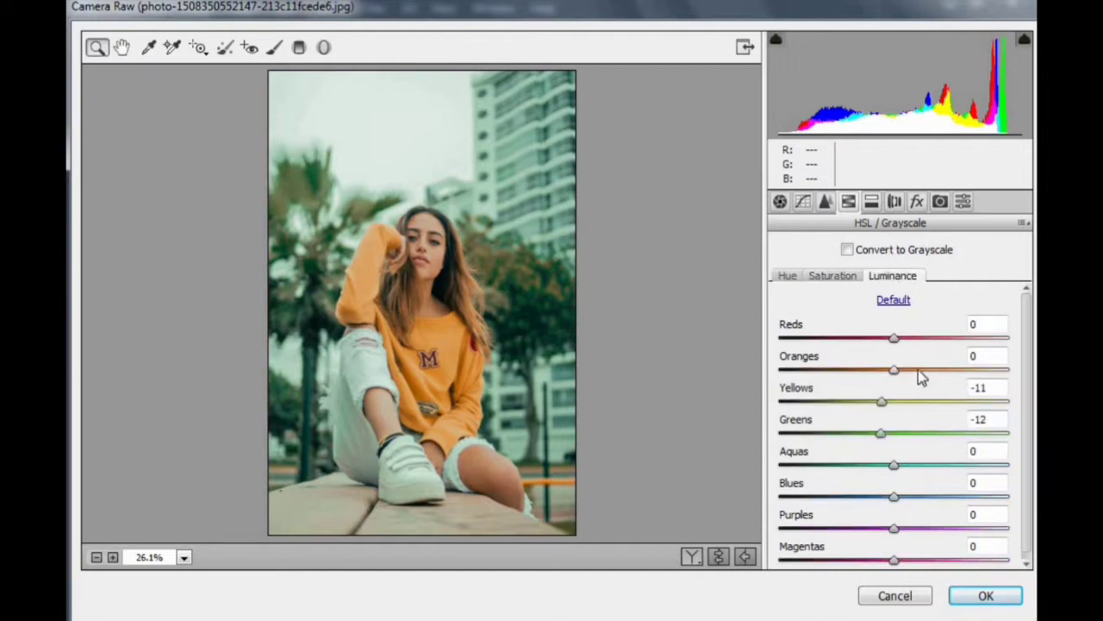
left_click_drag(910, 369, 912, 372)
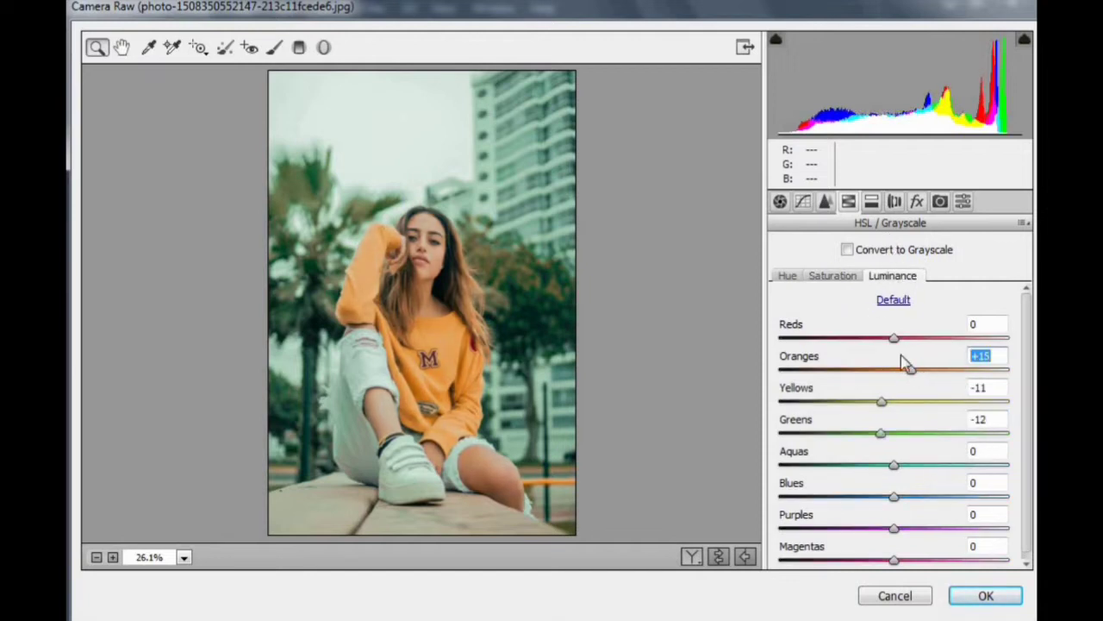
left_click(985, 596)
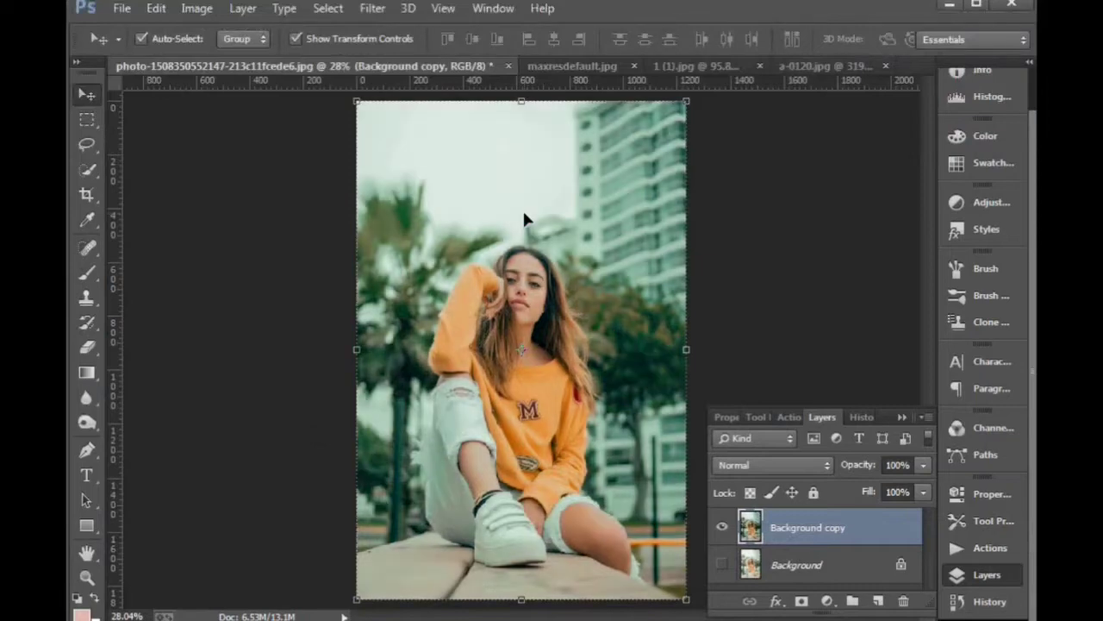
Run the Camera Raw Filter on the layer again, setting Temperature to -12 and Clarity to about +29.
left_click(373, 9)
left_click(402, 126)
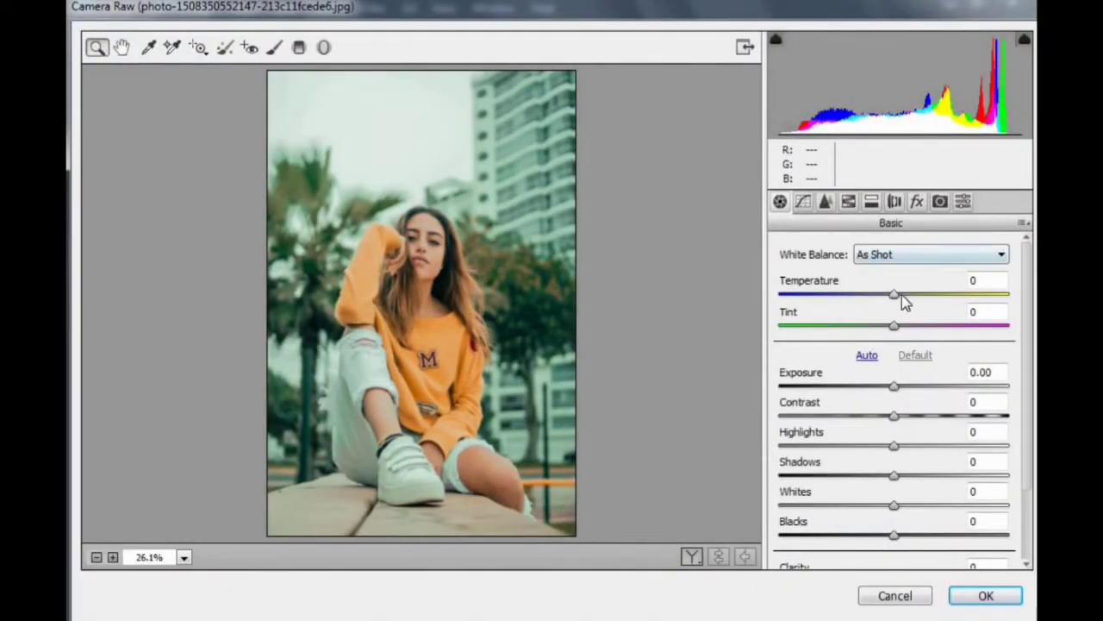
left_click_drag(894, 295, 879, 295)
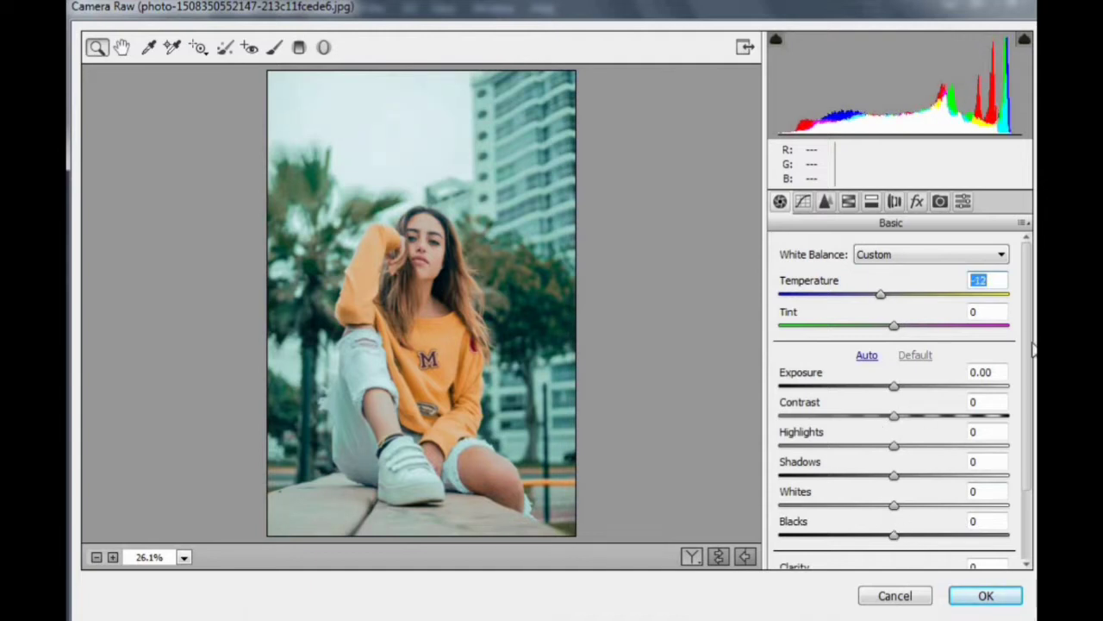
scroll(1027, 388, "down", 2)
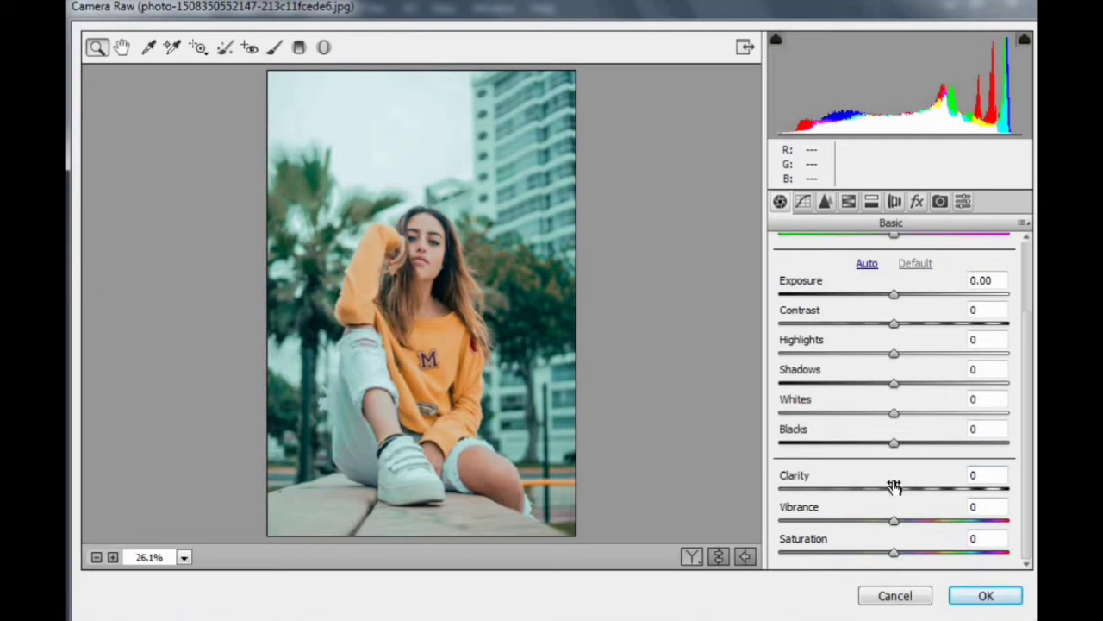
left_click_drag(895, 487, 927, 488)
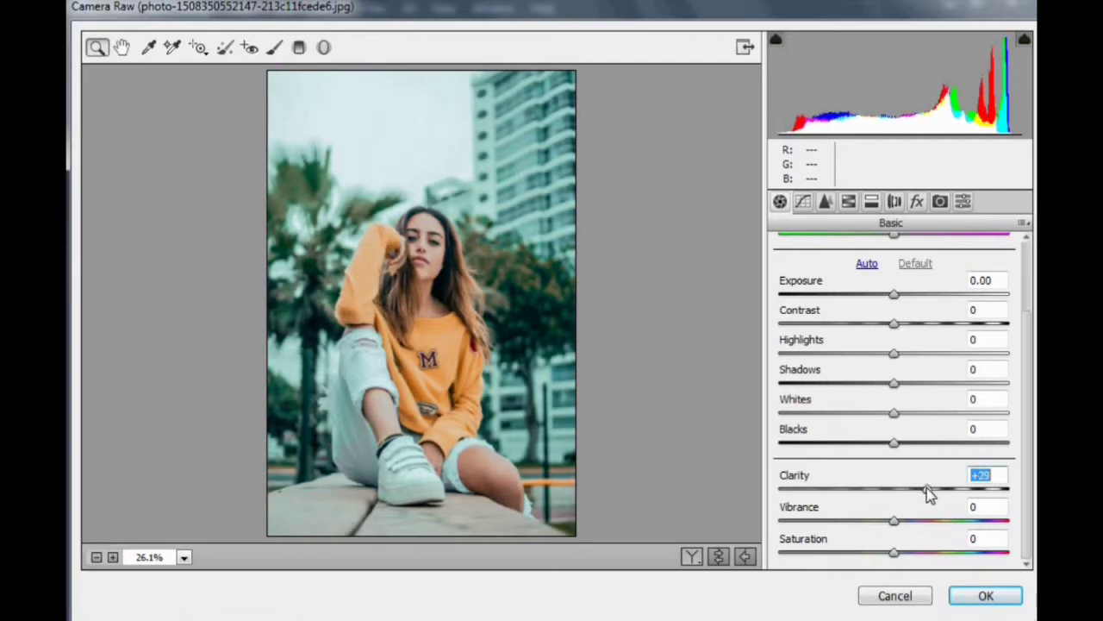
scroll(908, 349, "up", 2)
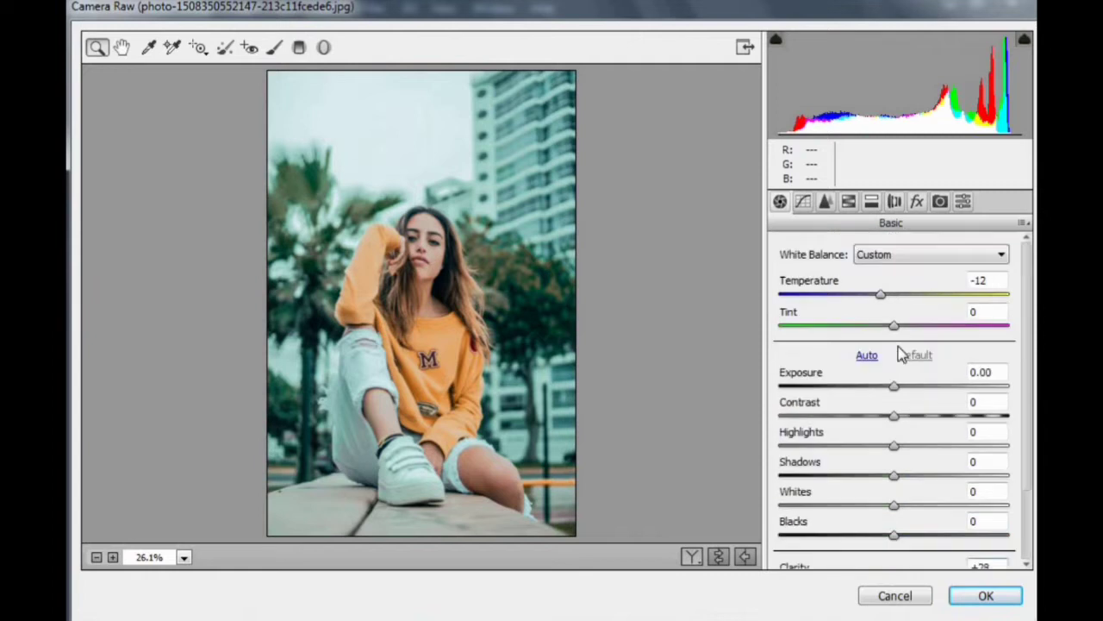
Raise the HSL saturation of Oranges to +40, Greens to +42 and Blues to +41.
left_click(848, 202)
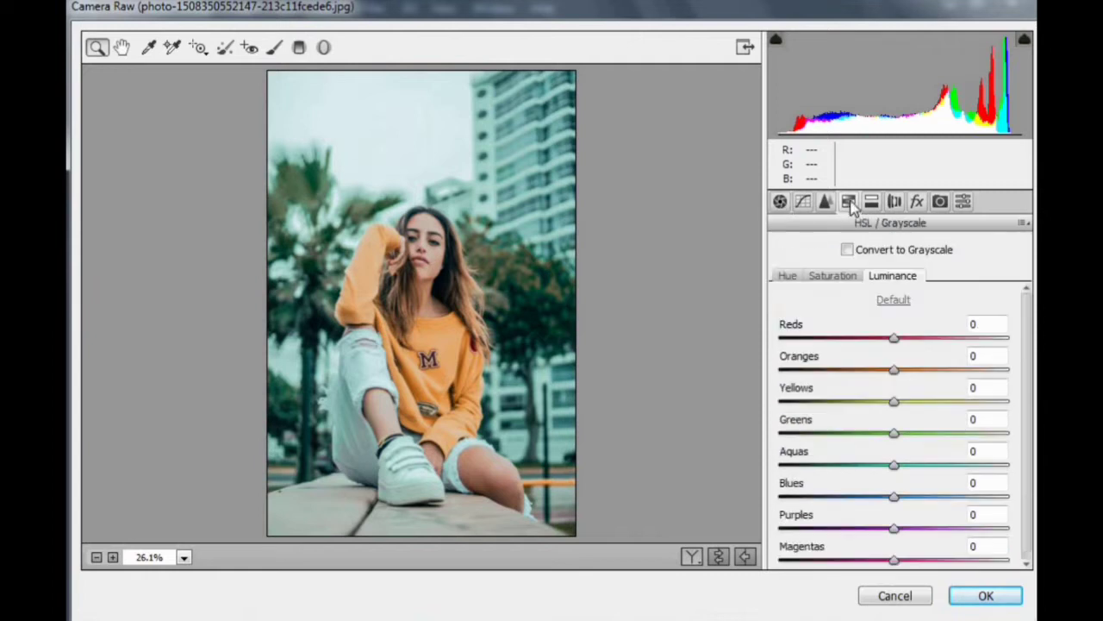
left_click(851, 278)
left_click_drag(914, 370, 935, 373)
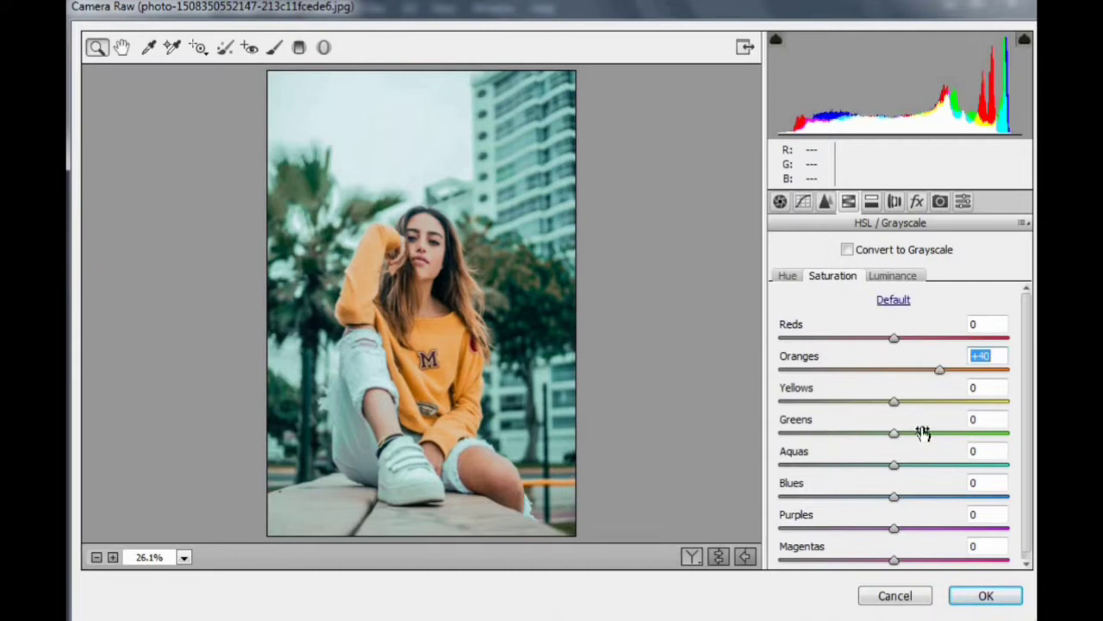
mouse_move(922, 432)
left_mouse_down()
mouse_move(956, 423)
mouse_move(941, 436)
left_mouse_up()
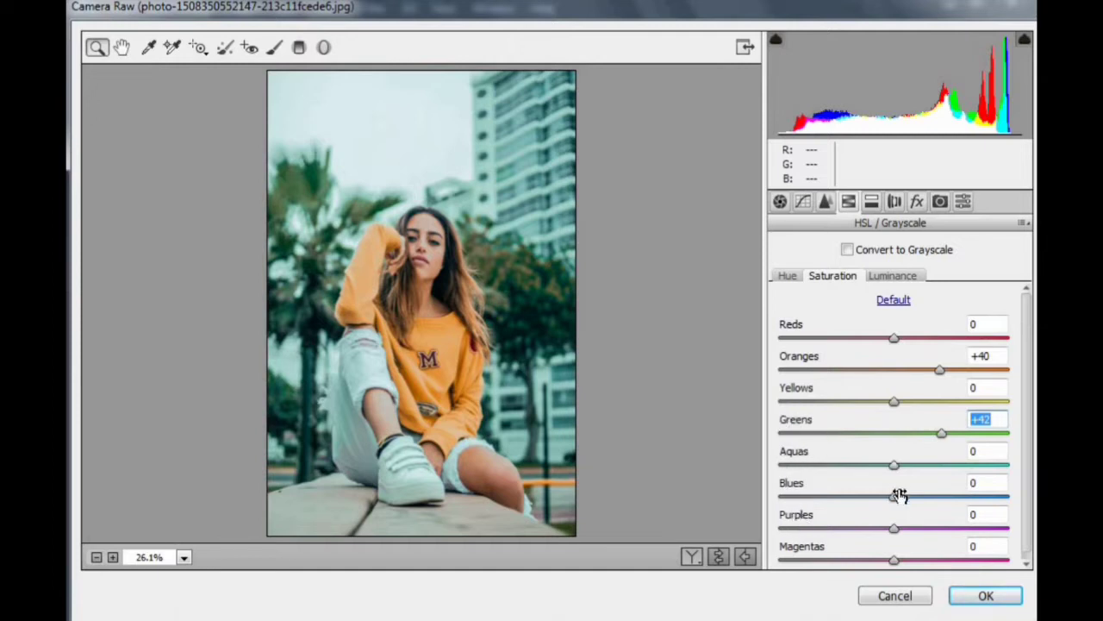
left_click_drag(903, 497, 945, 505)
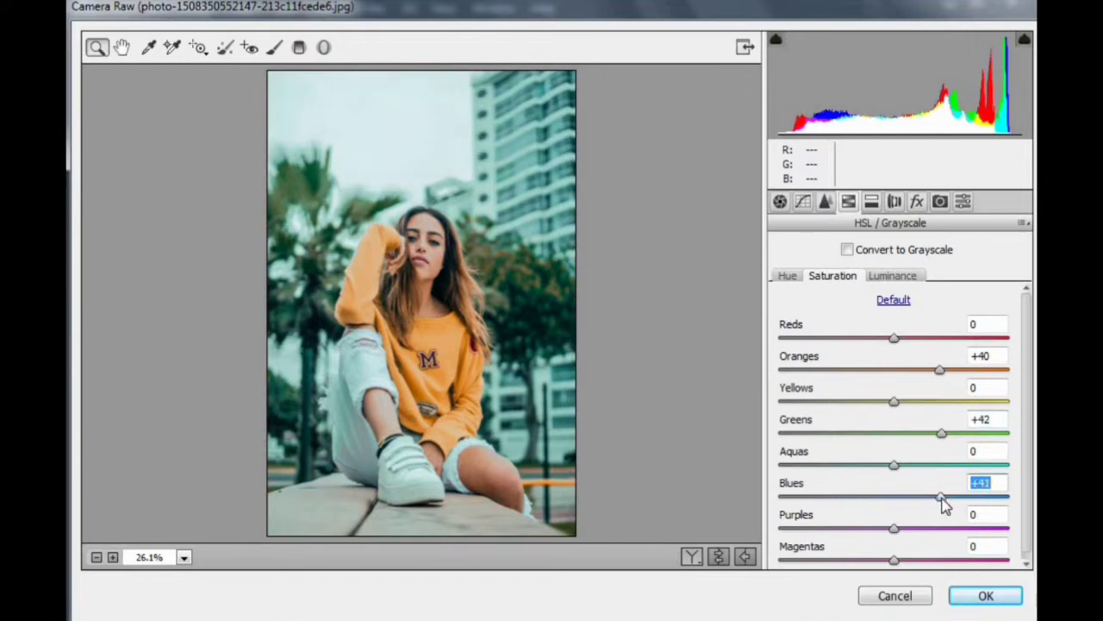
Set the Greens luminance to +2 and lower the Blues luminance.
left_click(885, 278)
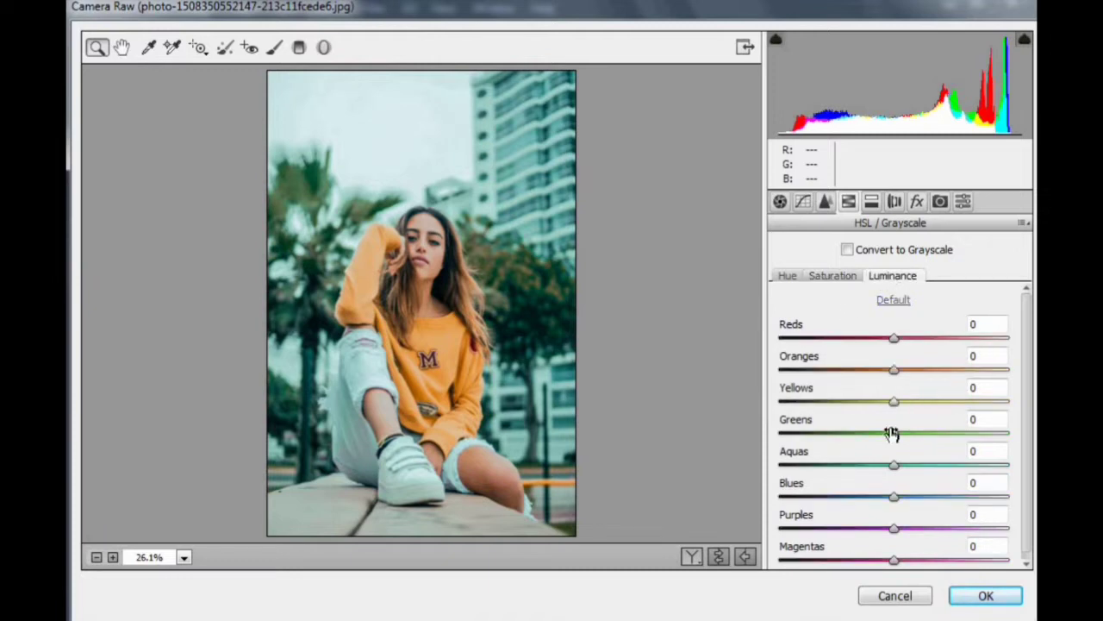
mouse_move(893, 438)
left_mouse_down()
mouse_move(911, 437)
mouse_move(899, 434)
left_mouse_up()
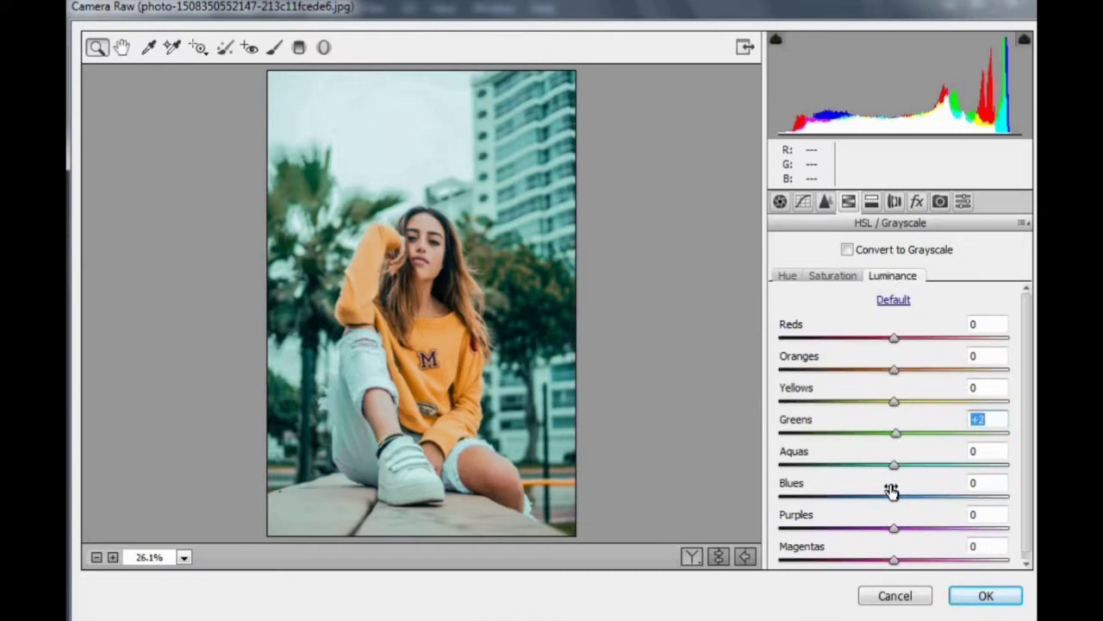
left_click_drag(890, 493, 862, 500)
Set the Greens hue to -8 and apply the second round of Camera Raw adjustments.
left_click(828, 278)
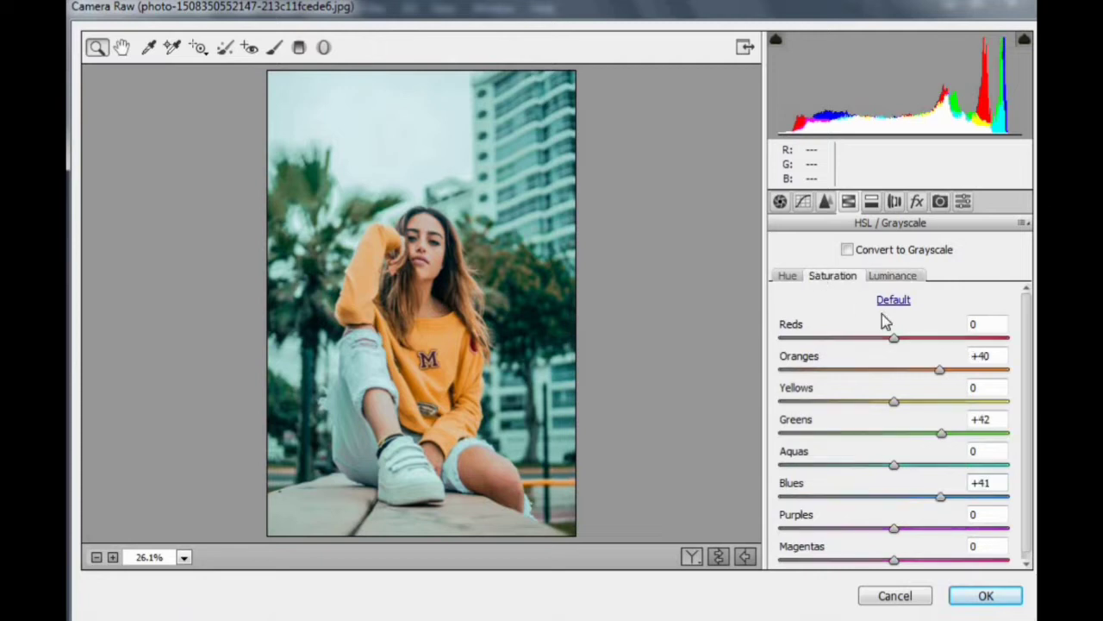
left_click(785, 276)
mouse_move(894, 433)
left_mouse_down()
mouse_move(850, 433)
mouse_move(951, 434)
mouse_move(823, 434)
mouse_move(909, 434)
mouse_move(886, 434)
left_mouse_up()
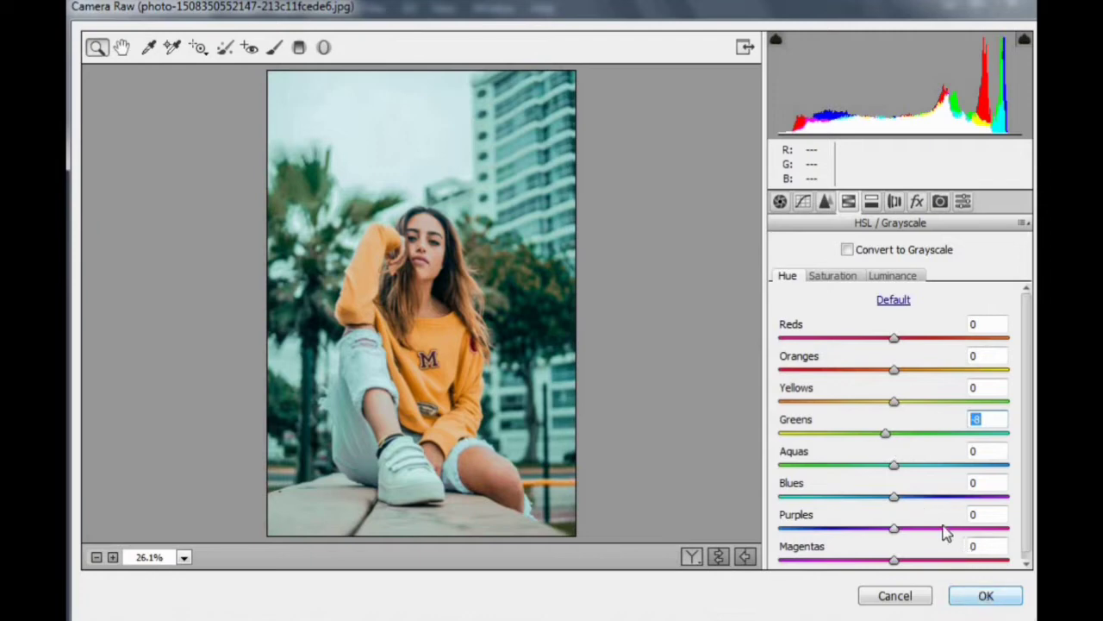
left_click(917, 201)
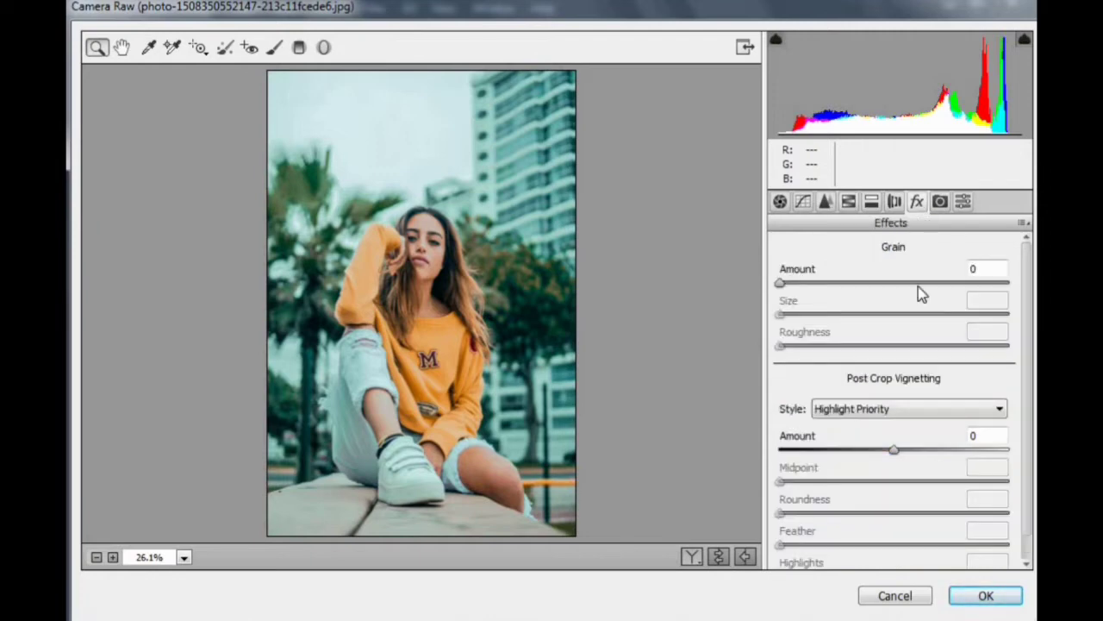
left_click(986, 596)
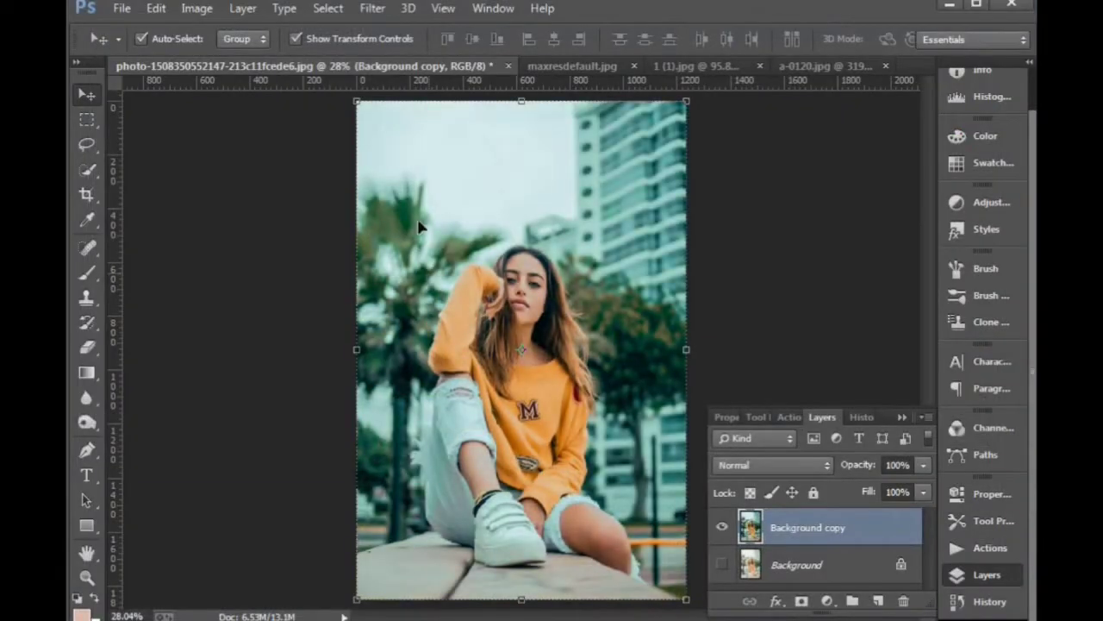
Start opening an image file and browse to the Sky folder in All Caluction.
left_click(123, 8)
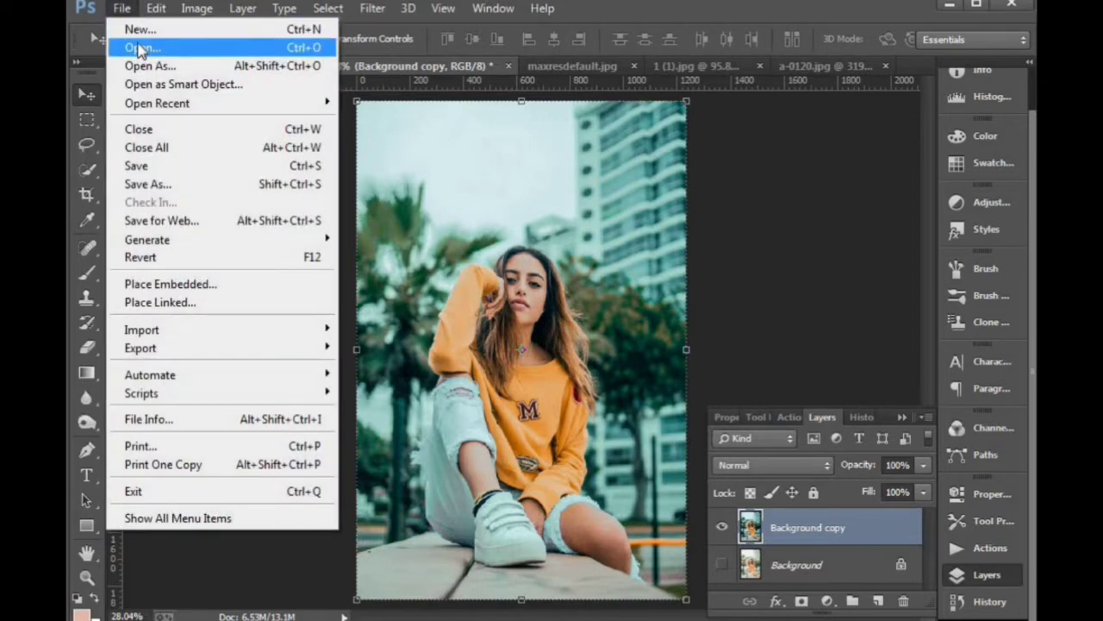
left_click(141, 46)
key("BackSpace")
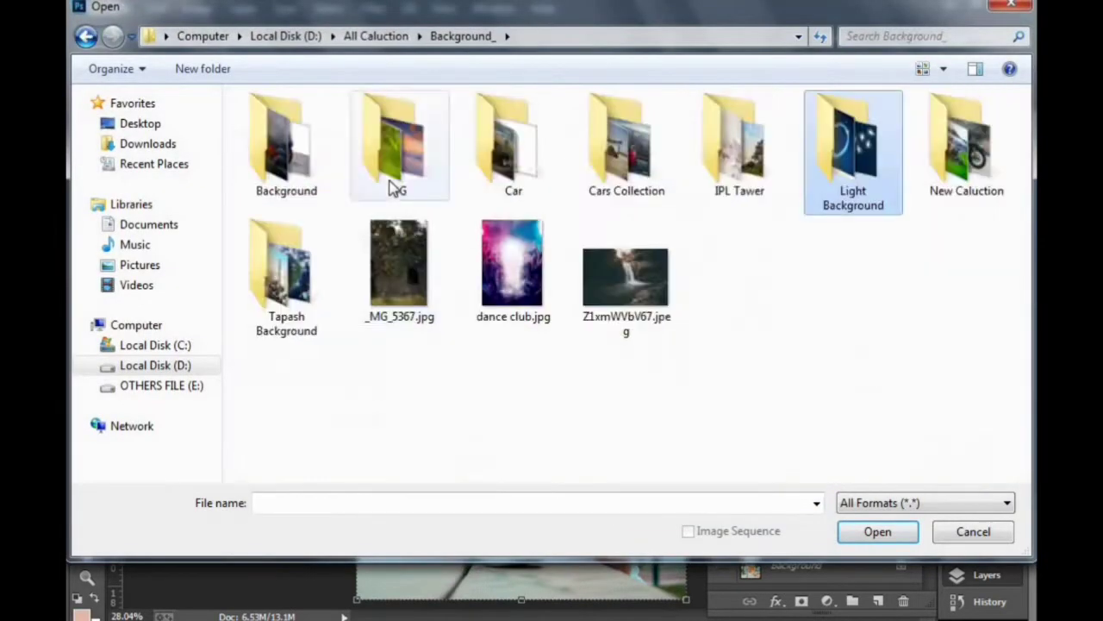
key("BackSpace")
double_click(581, 383)
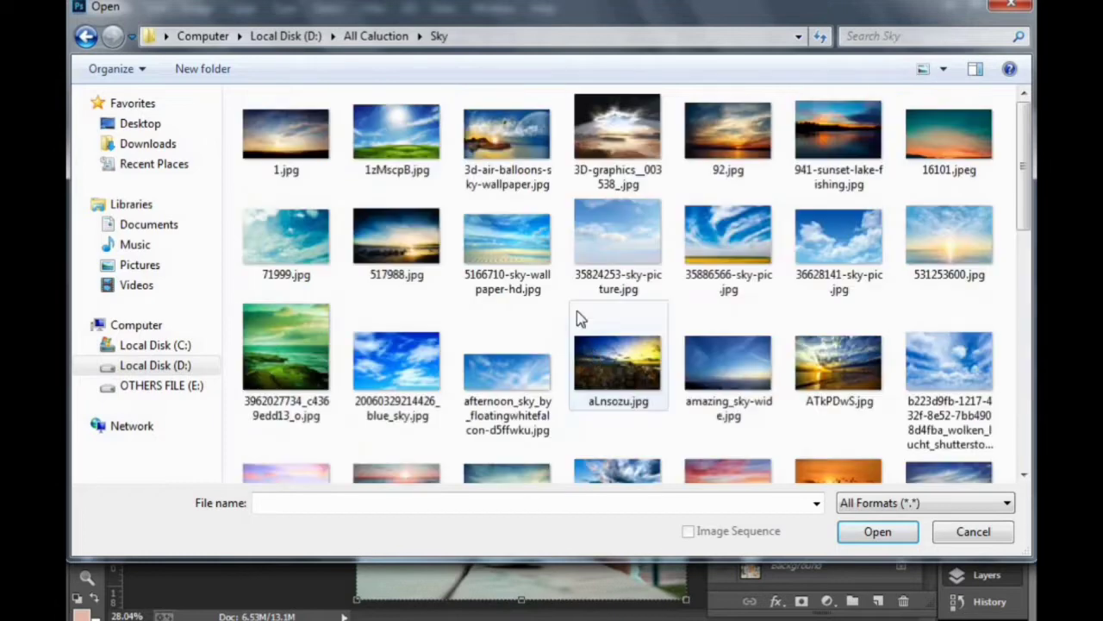
Look through the sky images and open 35824253-sky-picture.jpg.
left_click(535, 366)
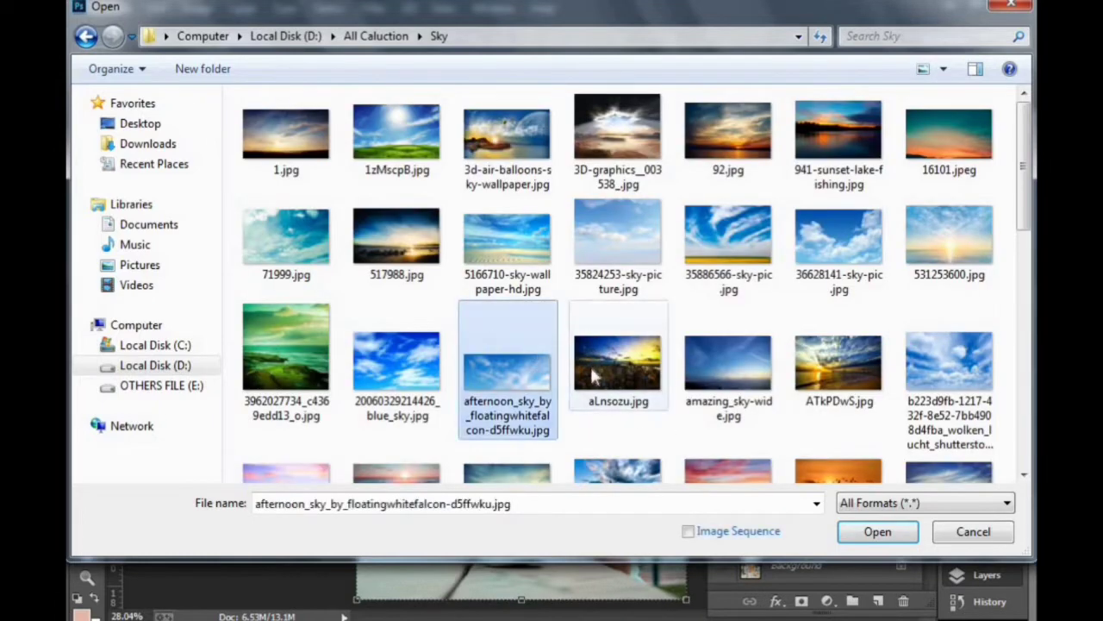
scroll(591, 367, "down", 2)
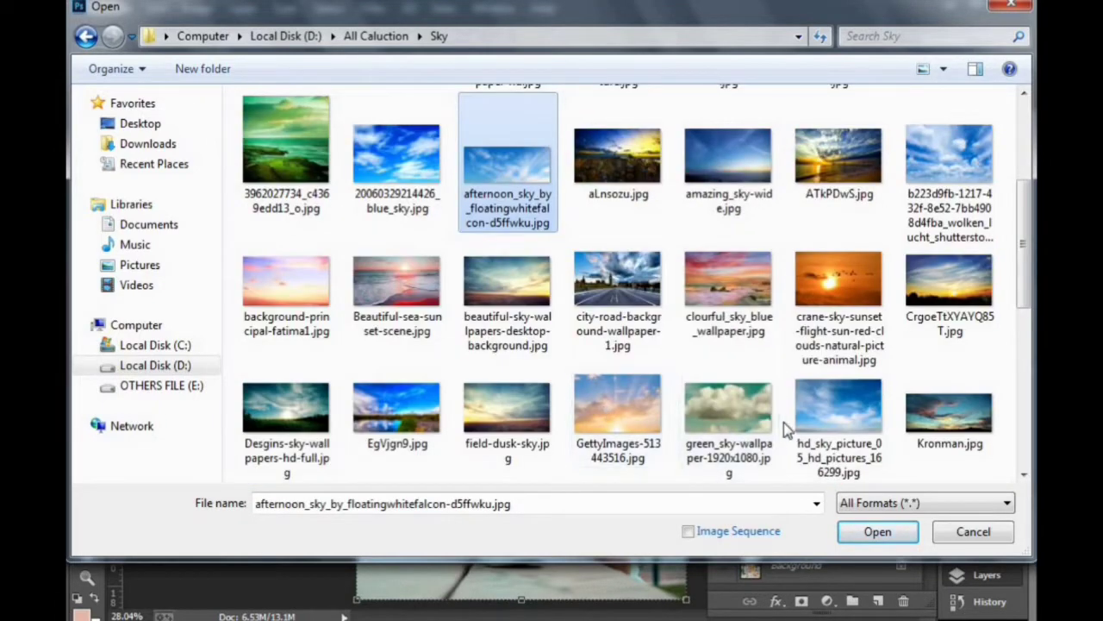
scroll(668, 414, "down", 3)
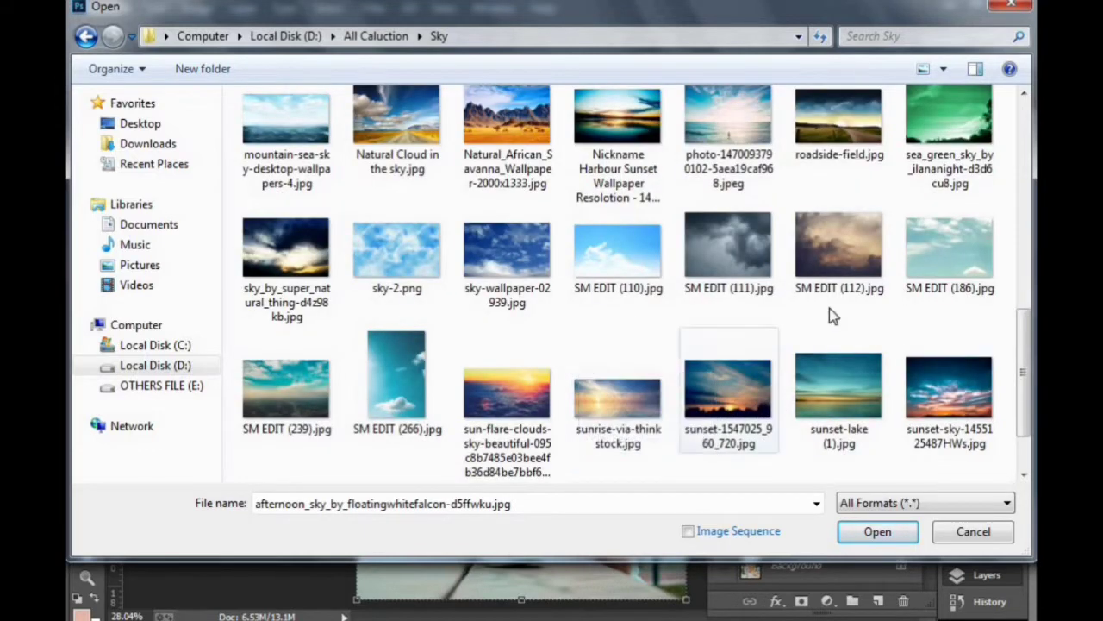
scroll(655, 405, "down", 2)
scroll(536, 384, "up", 10)
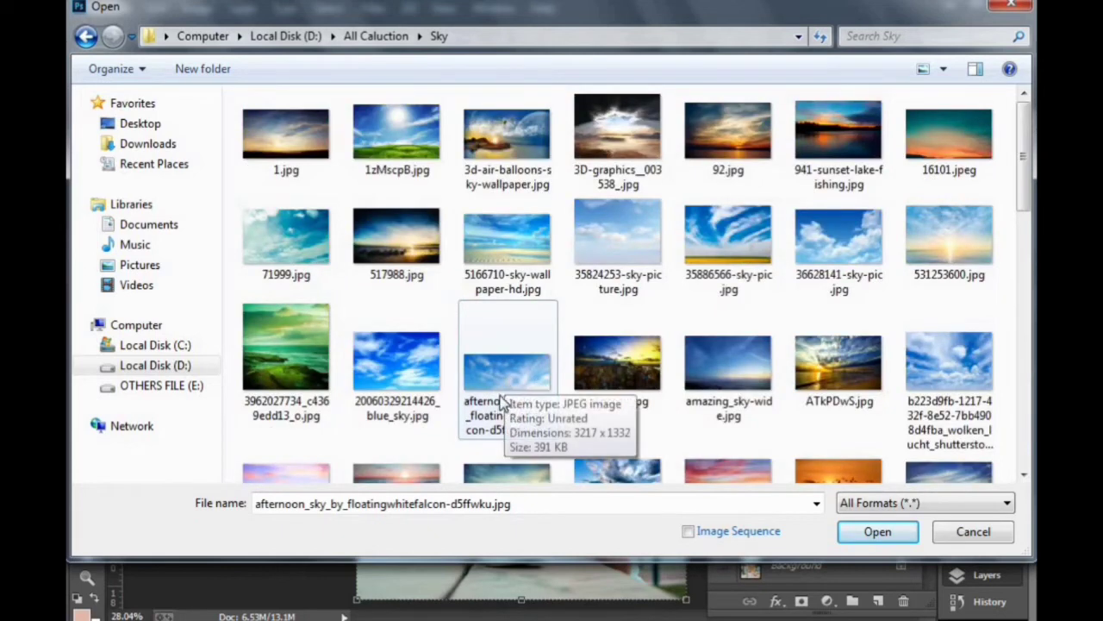
scroll(505, 386, "down", 4)
scroll(369, 374, "up", 4)
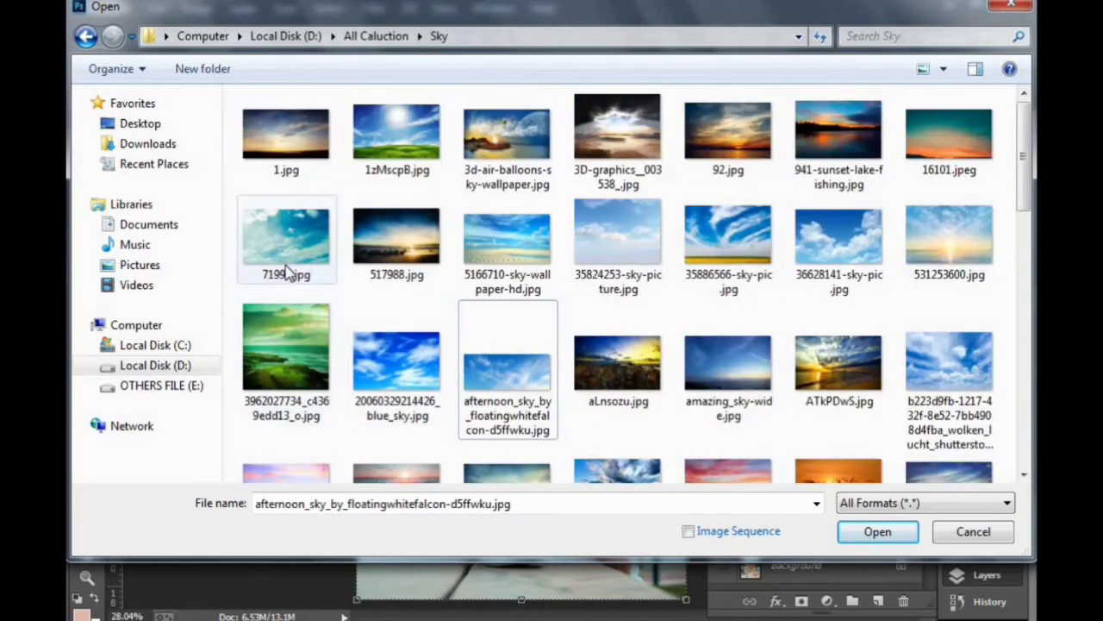
double_click(626, 234)
Bring the sky picture into the portrait document as a new layer and place it over the upper part of the photo.
left_click_drag(425, 85, 462, 269)
left_click_drag(450, 310, 482, 163)
left_click(664, 270)
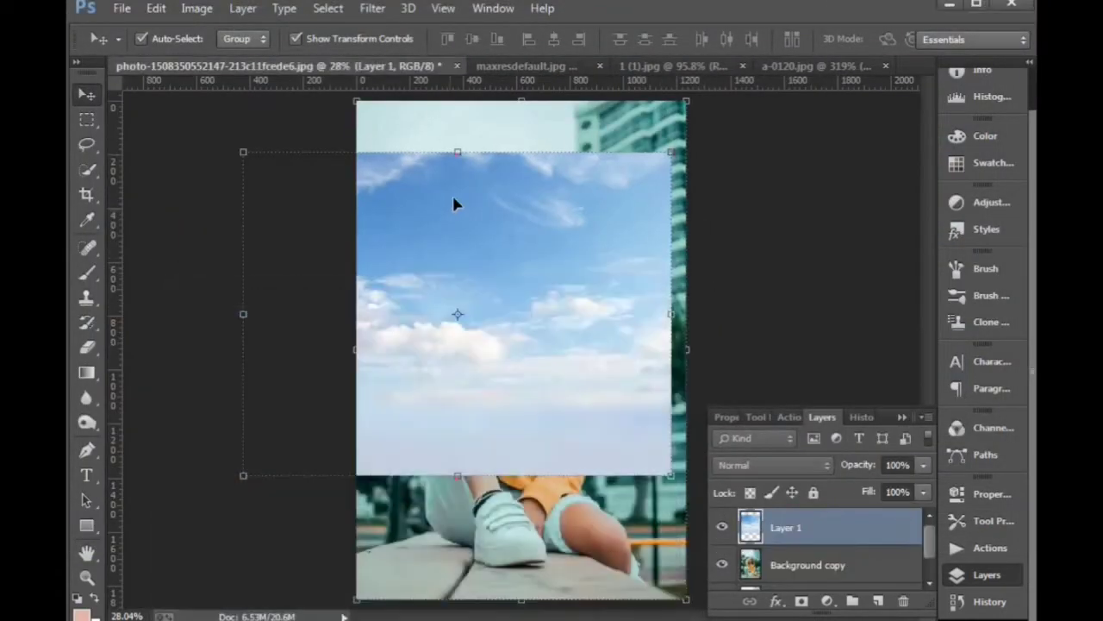
left_click_drag(468, 266, 511, 239)
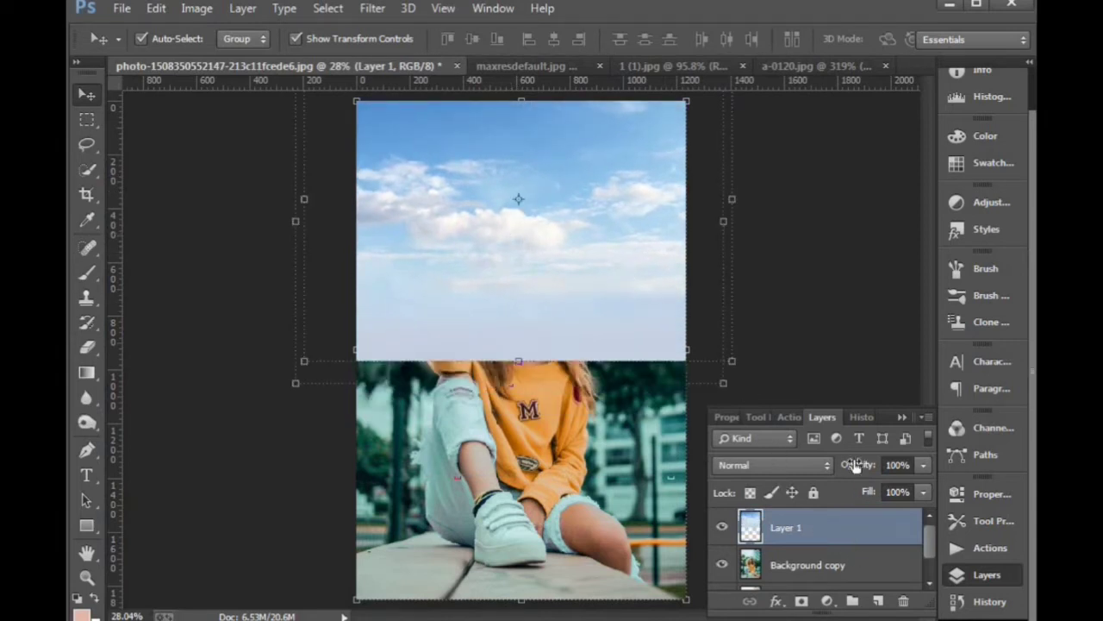
Lower the sky layer's opacity to 56%, scale it to about 137%, and position it across the top of the portrait.
left_click_drag(856, 465, 812, 466)
left_click_drag(630, 281, 626, 242)
left_click_drag(724, 319, 809, 376)
left_click_drag(579, 277, 590, 235)
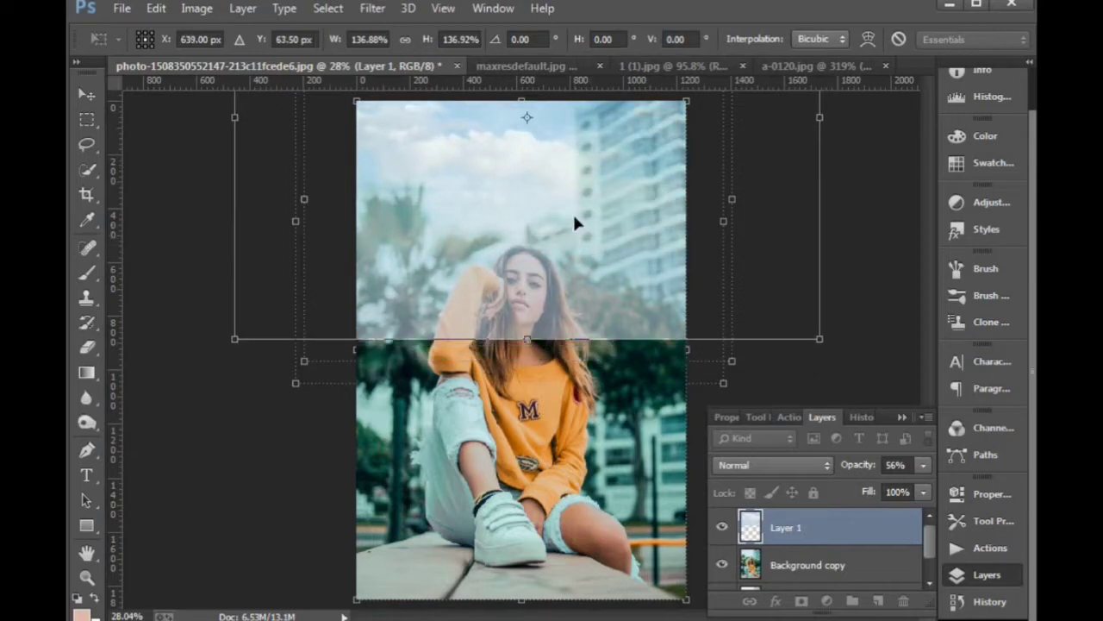
key("Return")
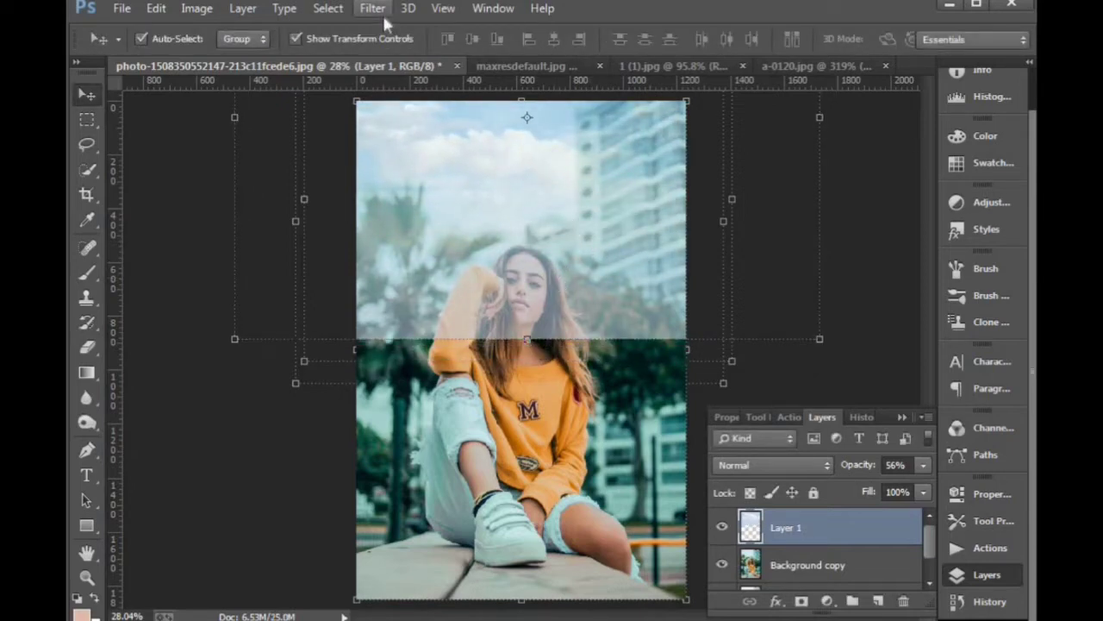
Apply a Gaussian Blur with a radius above 1 pixel to the sky layer.
left_click(375, 8)
mouse_move(453, 245)
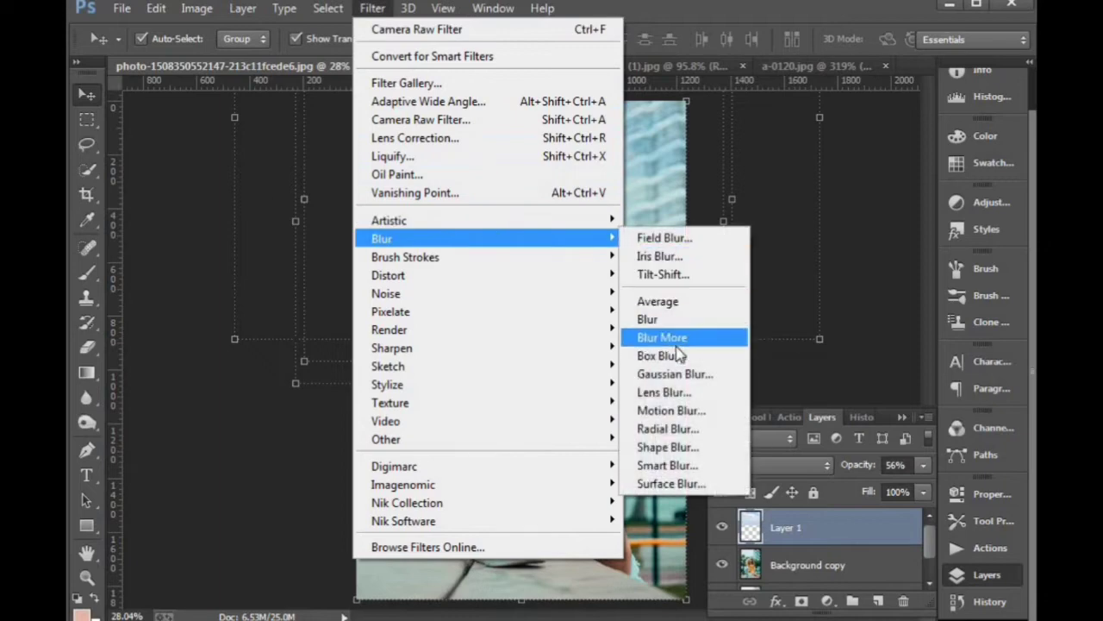
left_click(651, 375)
left_click_drag(575, 134, 487, 312)
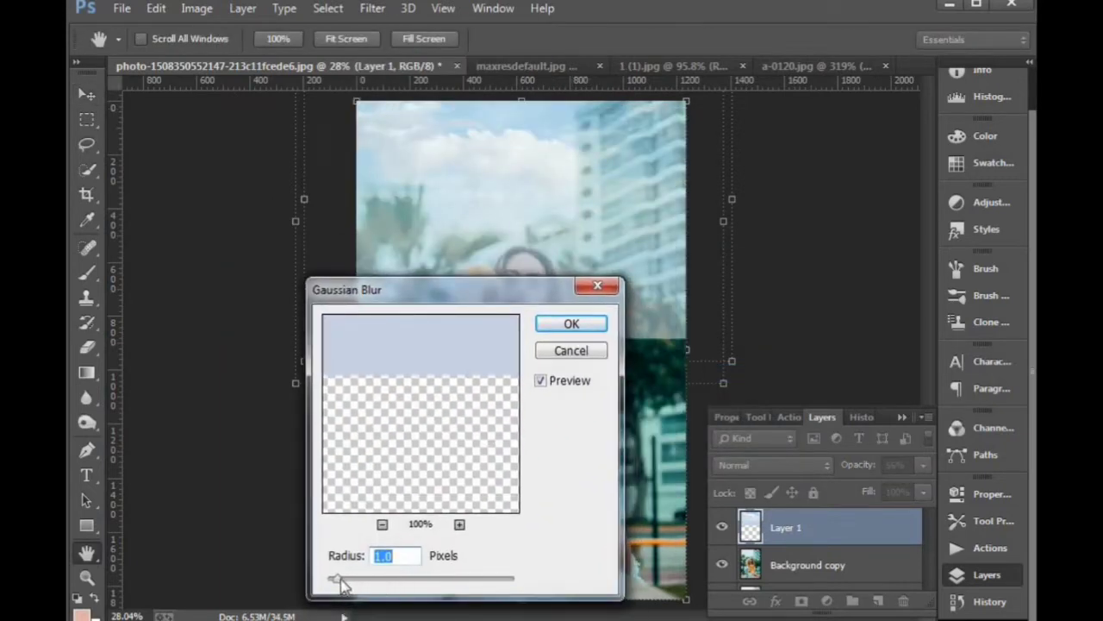
left_click_drag(341, 583, 384, 579)
left_click(569, 321)
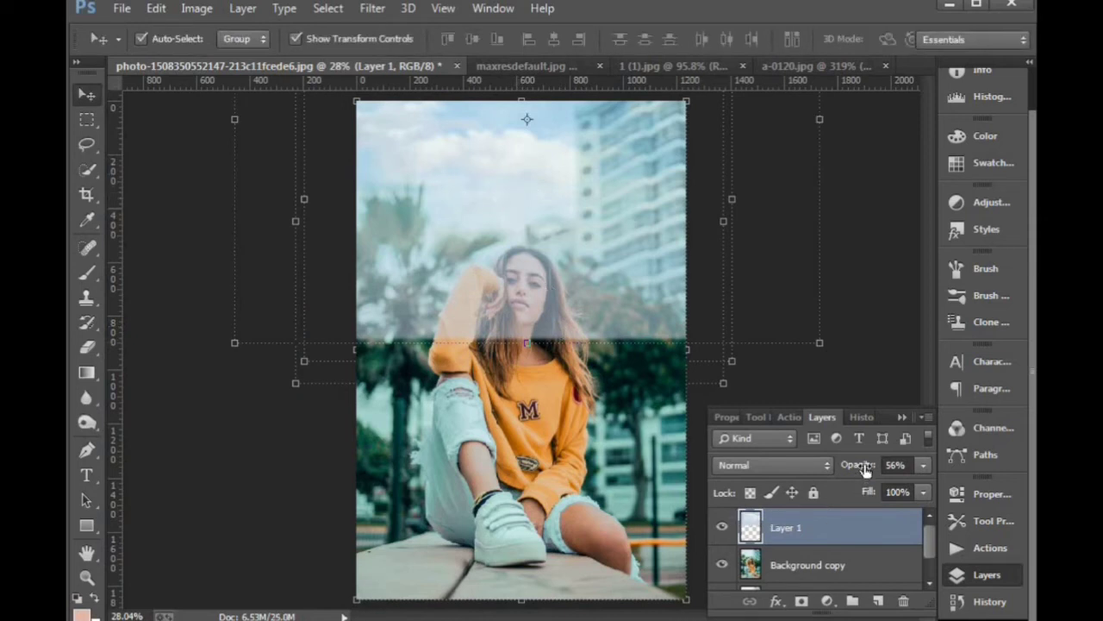
Set the sky layer's opacity to 49% and shift the layer slightly up and to the left.
left_click_drag(866, 469, 859, 471)
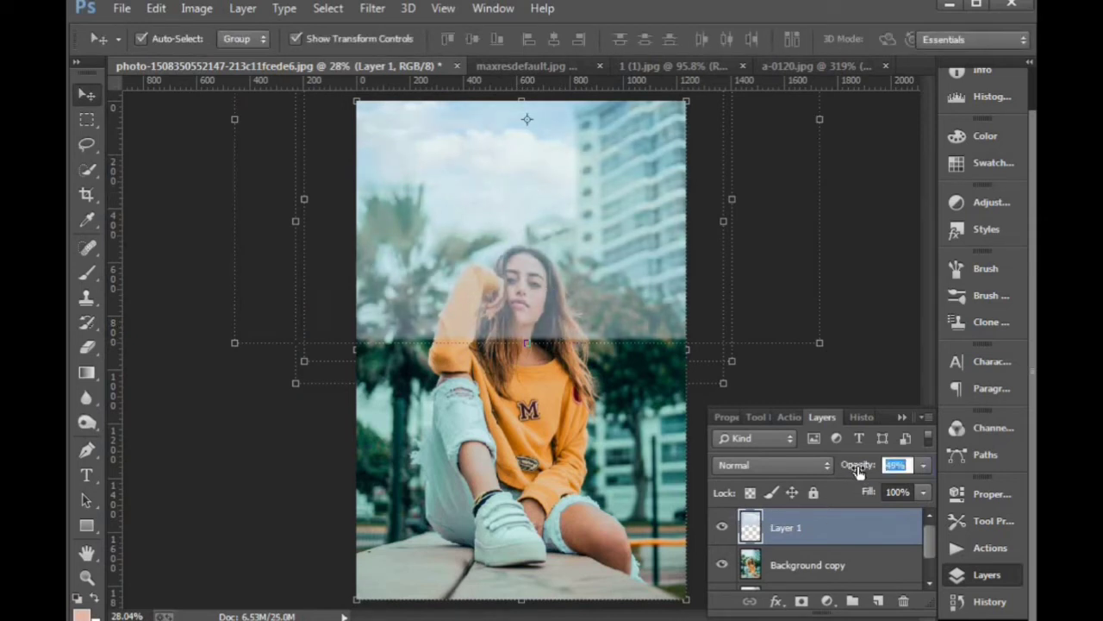
mouse_move(528, 168)
left_mouse_down()
mouse_move(514, 180)
mouse_move(512, 164)
left_mouse_up()
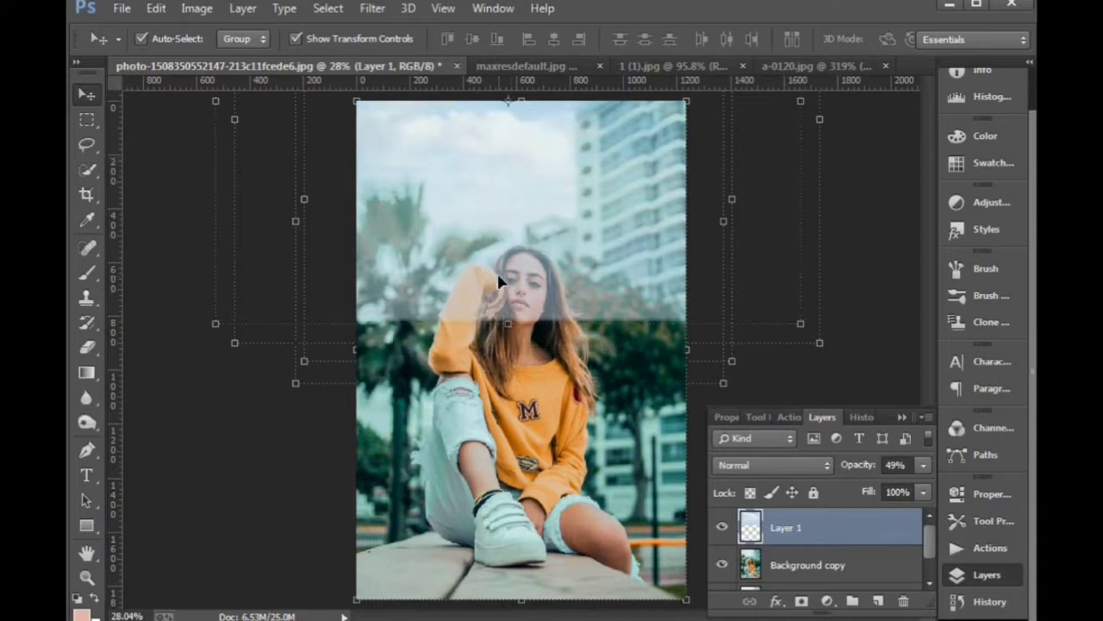
On the Background copy layer, select the sky and the gaps between the palm leaves with the Magic Wand at tolerance 32.
left_click(803, 567)
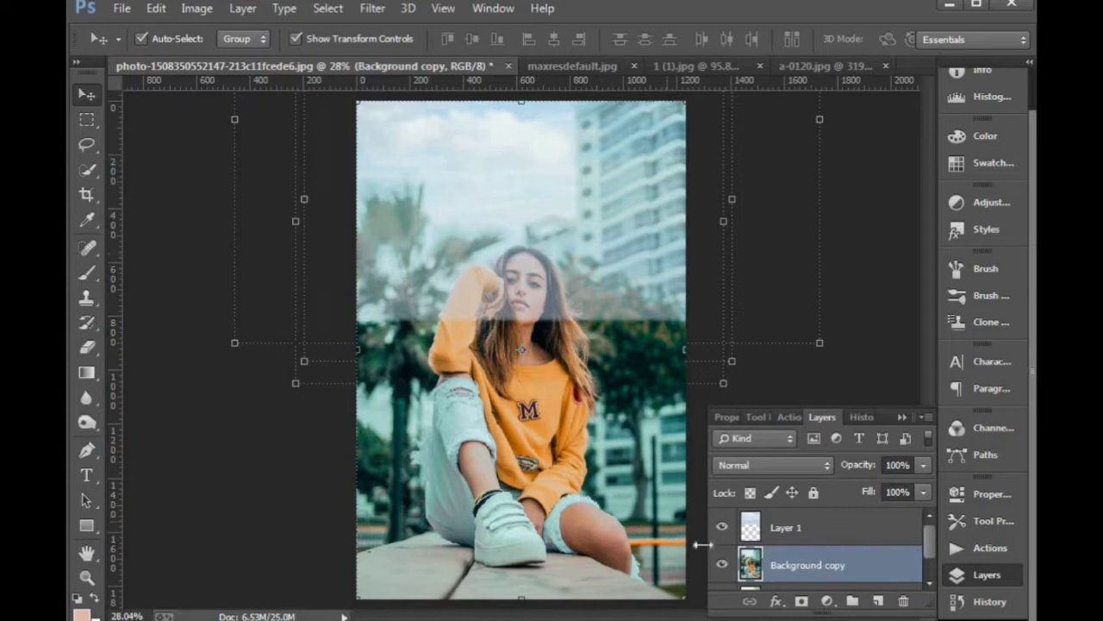
left_click(86, 168)
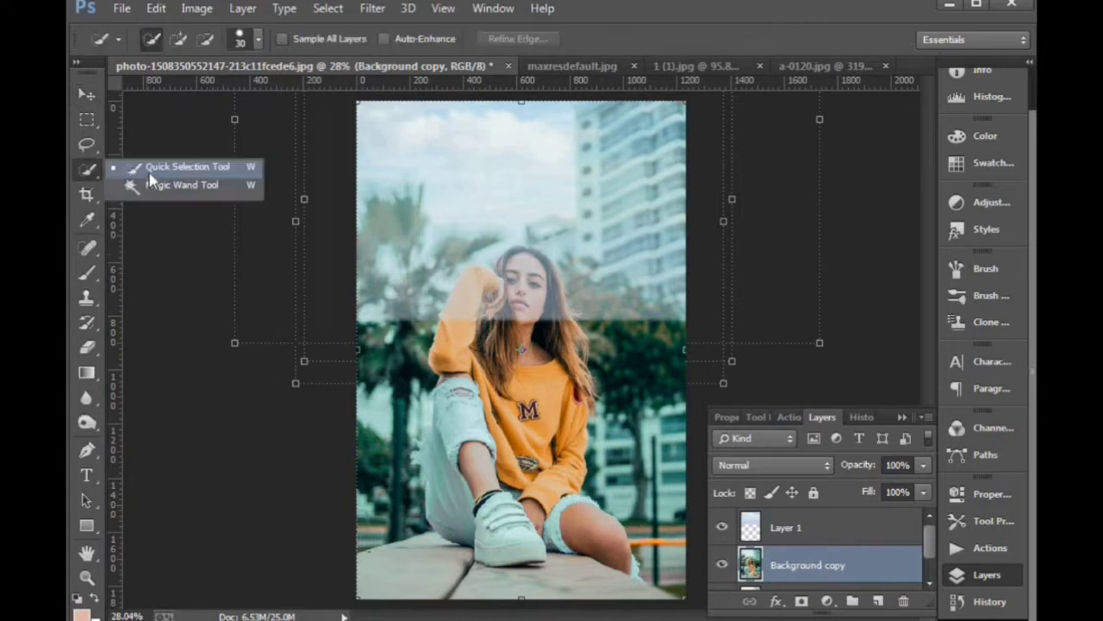
left_click(150, 193)
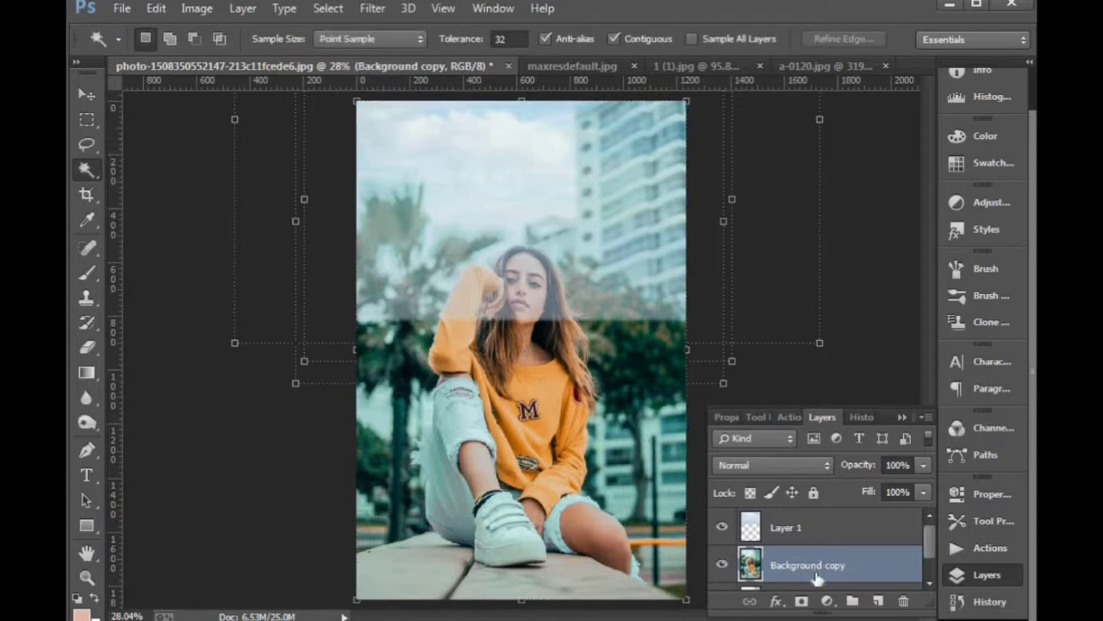
left_click(460, 179)
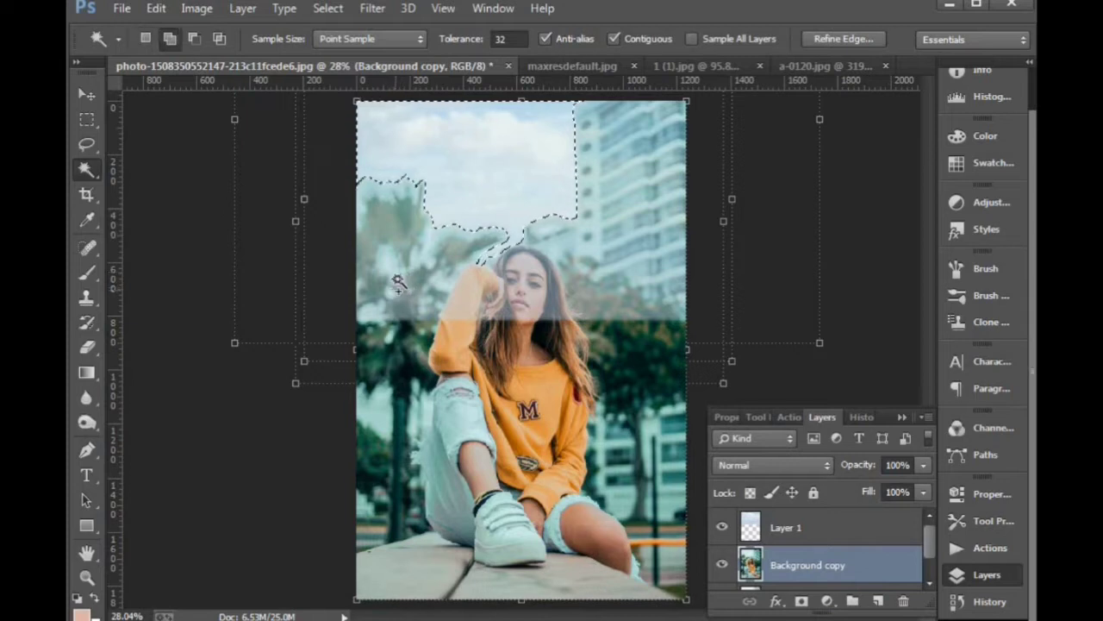
left_click(389, 266, "shift")
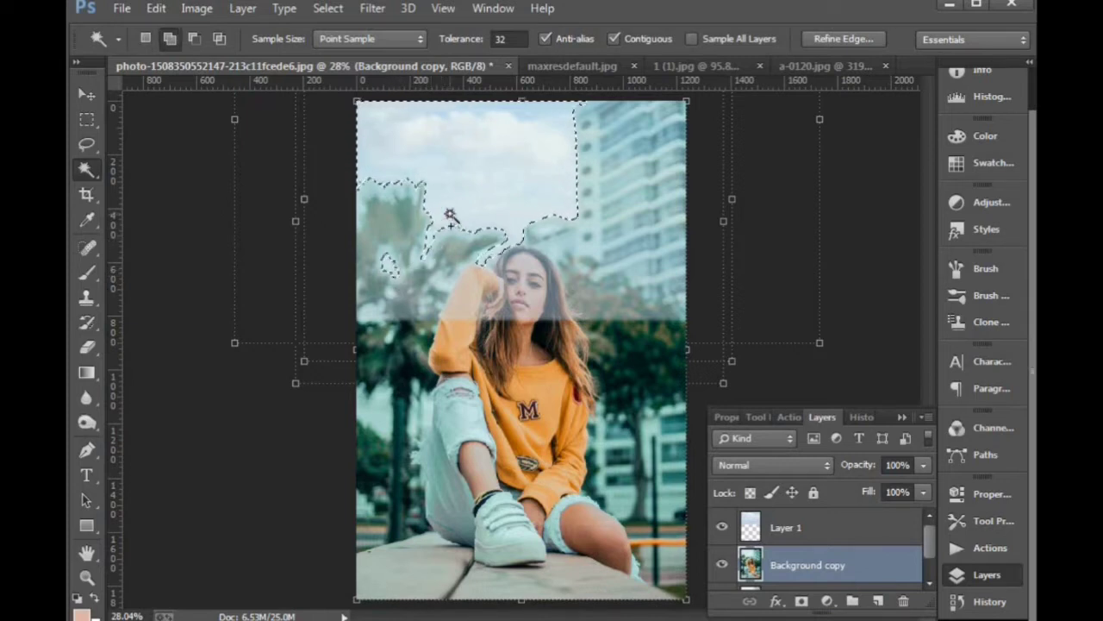
left_click(398, 191, "shift")
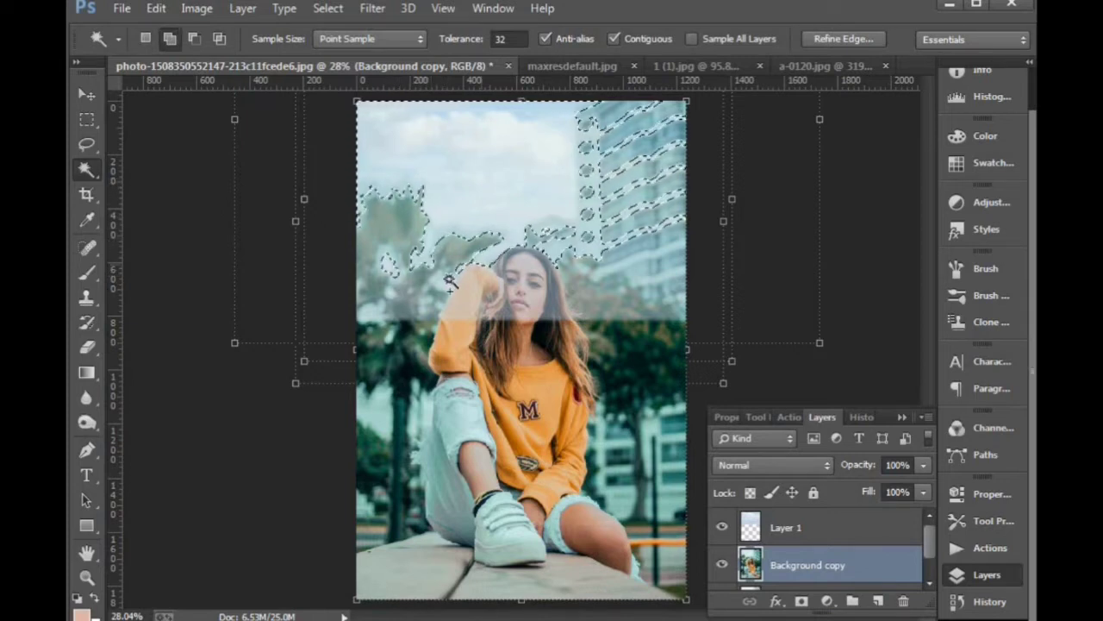
left_click(444, 284, "shift")
left_click(373, 312, "shift")
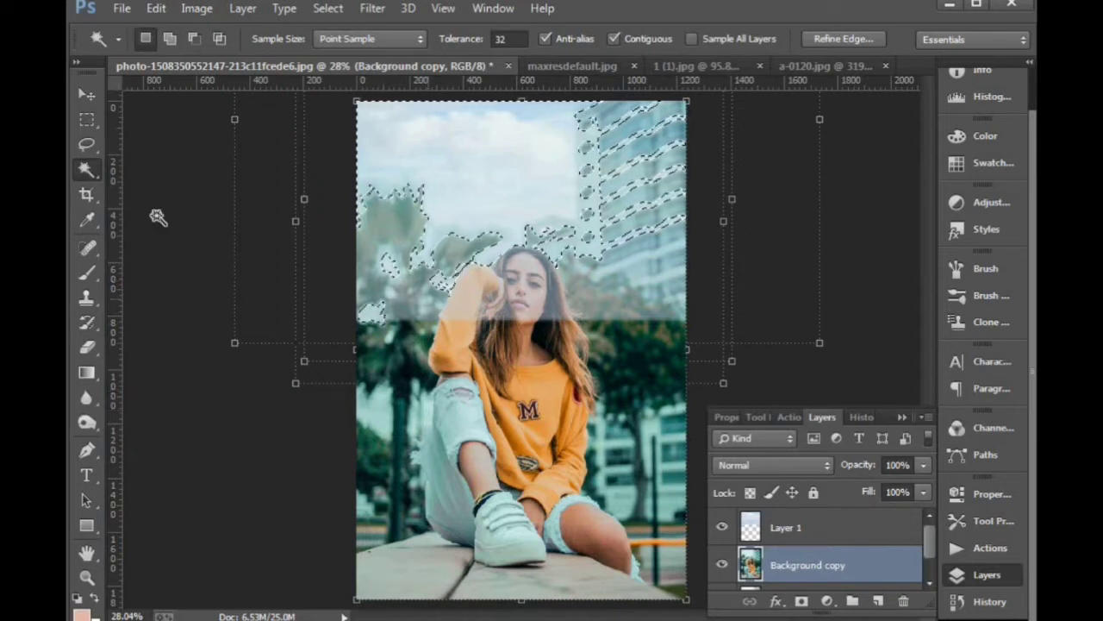
Subtract the tall building from the sky selection with the Lasso tool.
left_click(87, 144)
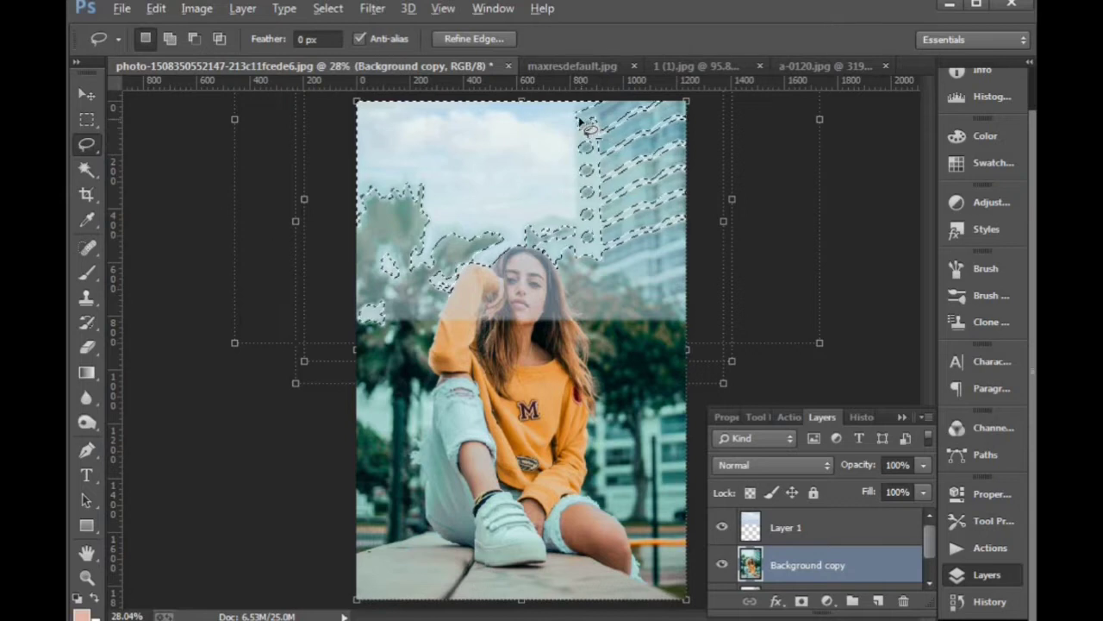
key("alt")
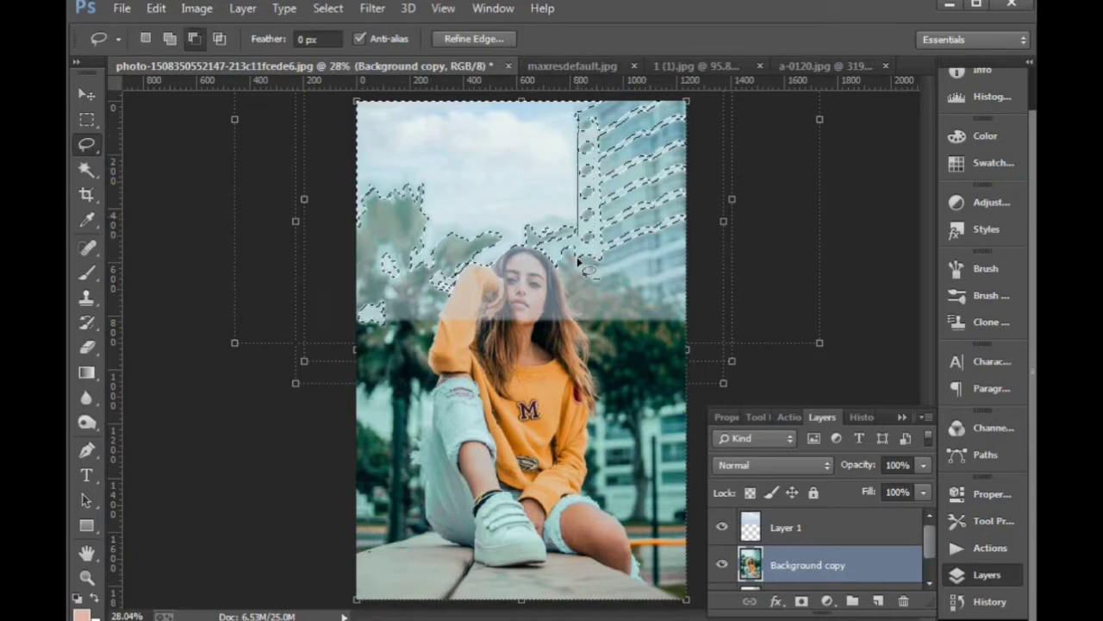
left_click_drag(579, 259, 573, 251)
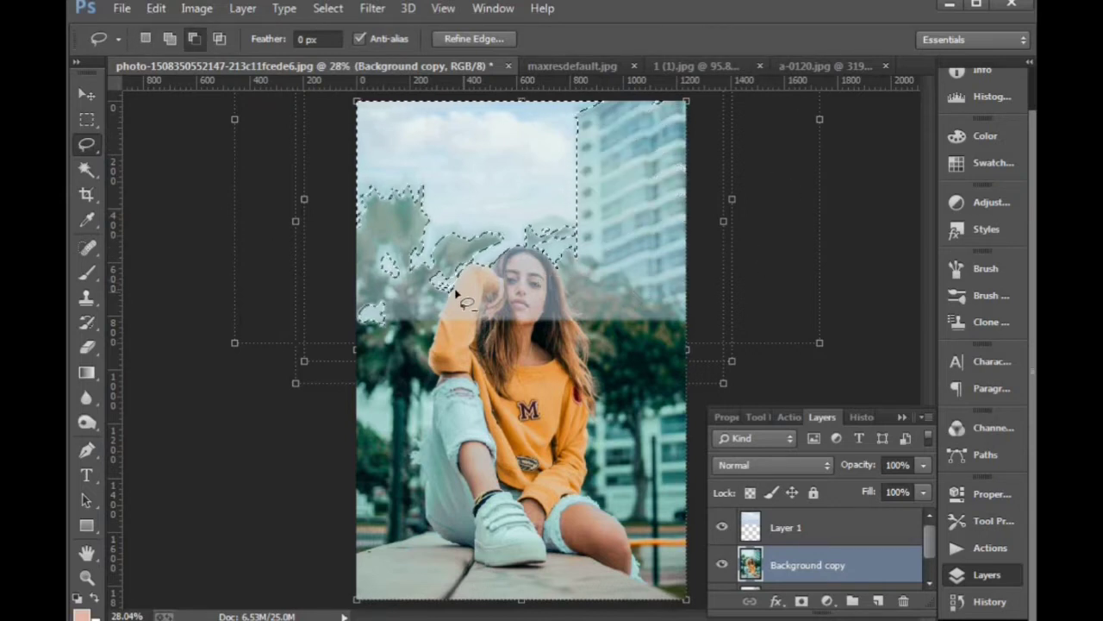
Feather the sky selection by 1 pixel.
right_click(502, 156)
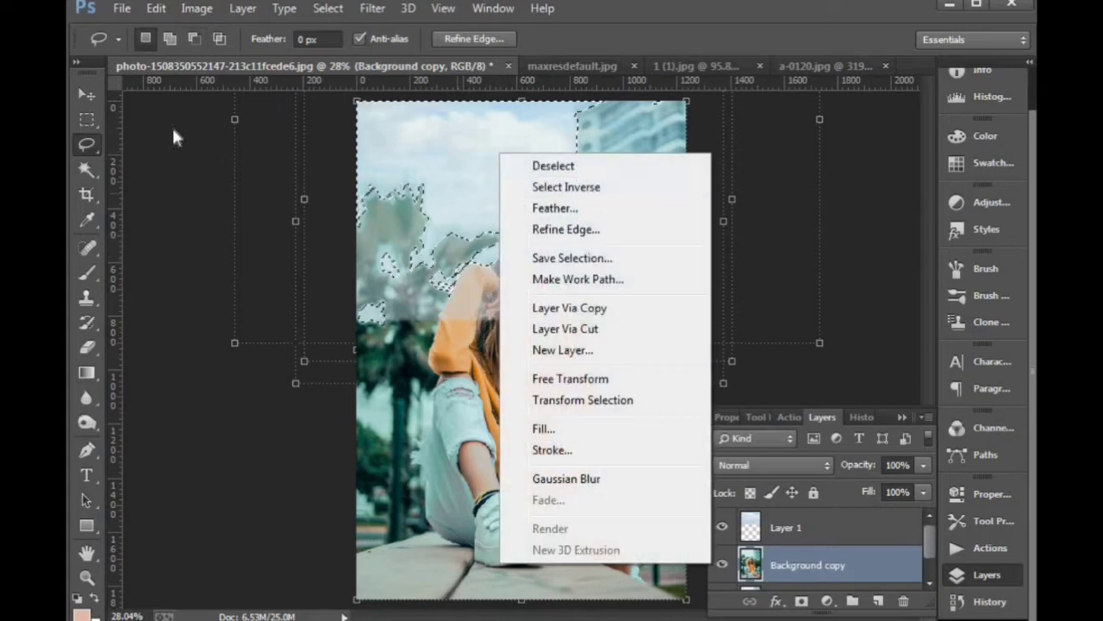
left_click(551, 209)
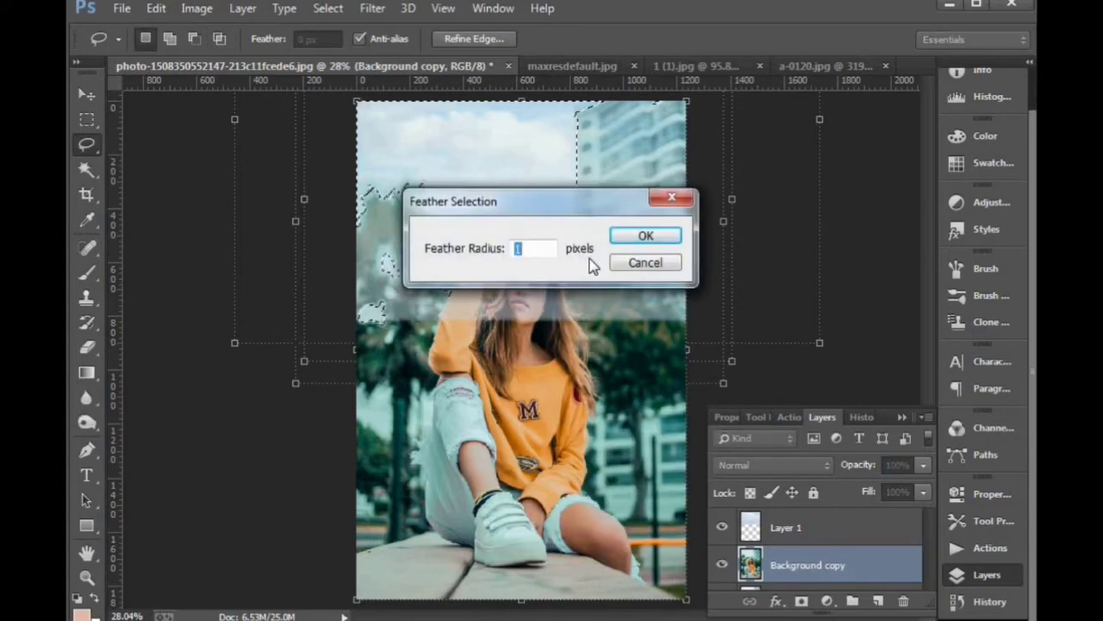
key("Return")
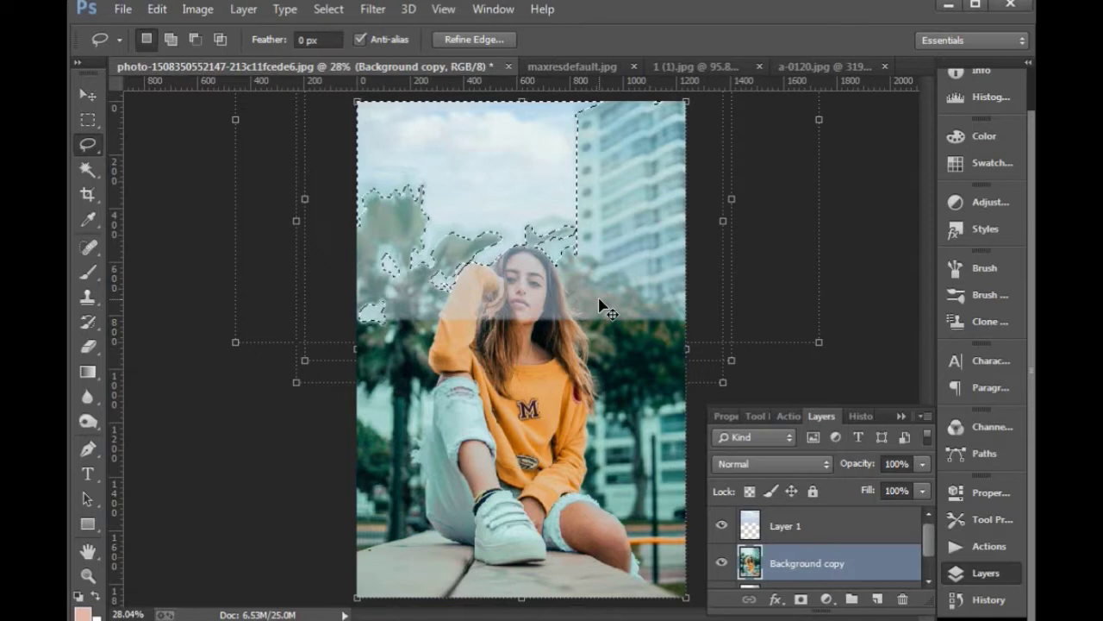
key("ctrl+shift+i")
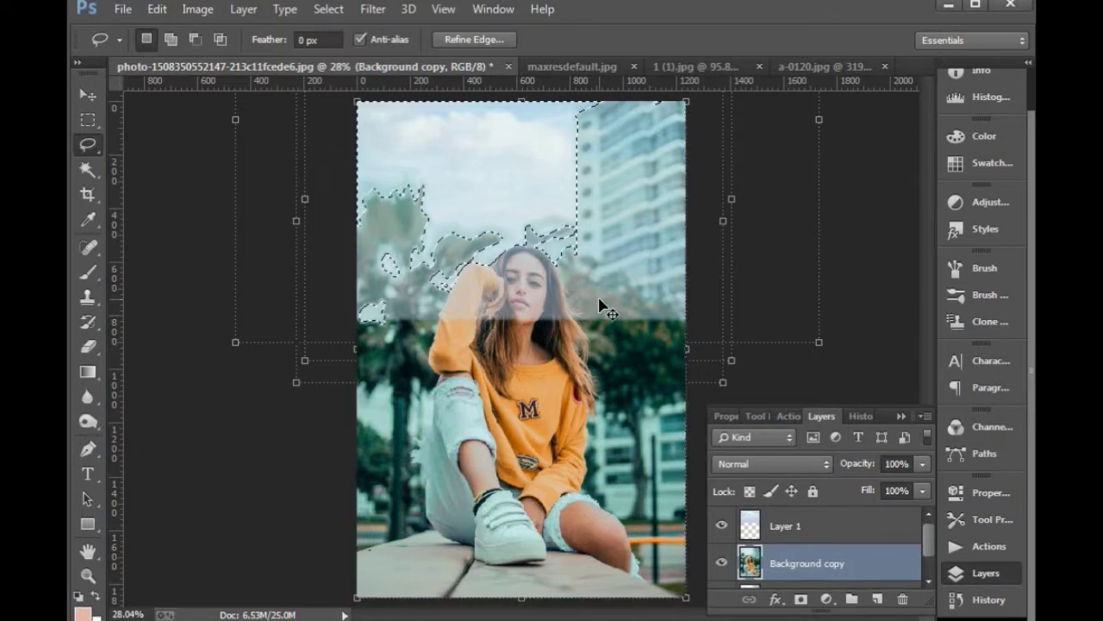
key("ctrl+shift+a")
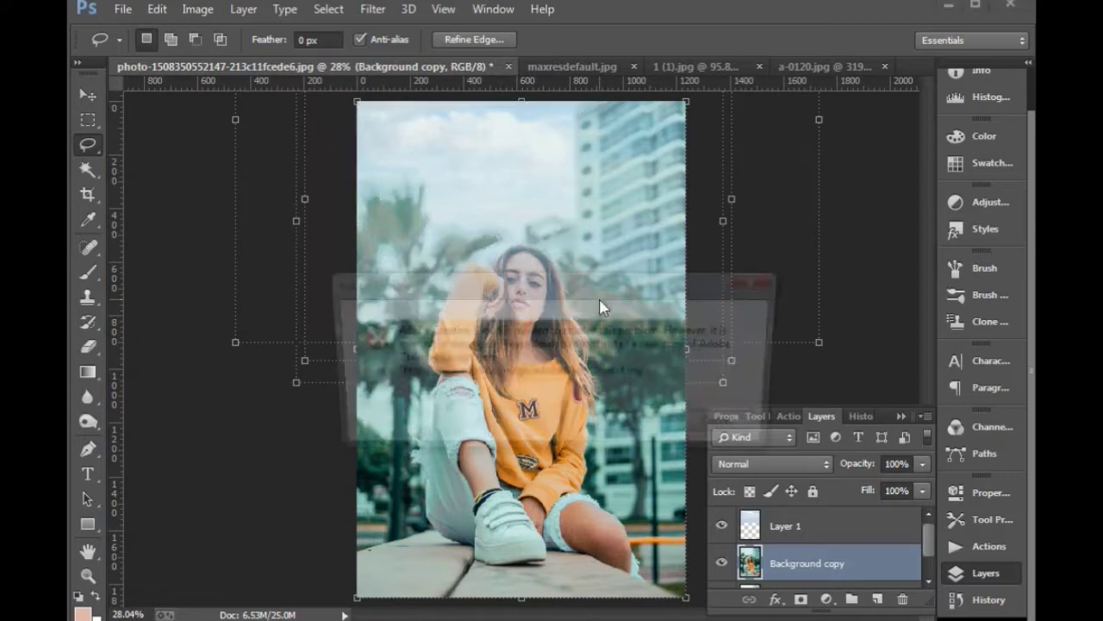
left_click(762, 280)
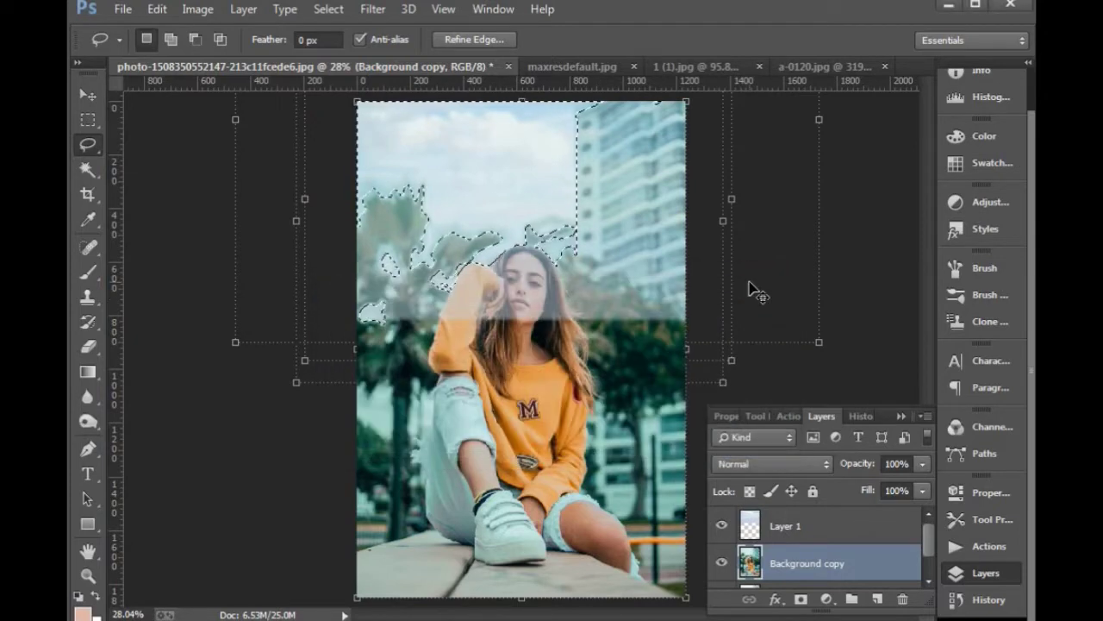
left_click(608, 220)
key("ctrl+z")
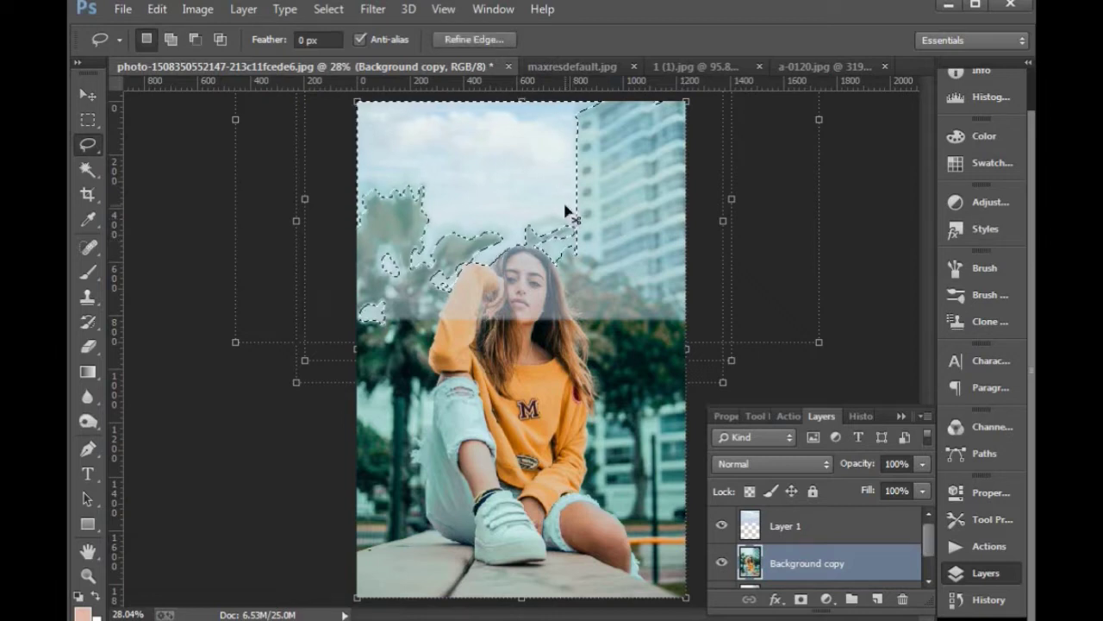
Invert the feathered selection to cover everything except the sky.
key("ctrl+shift+i")
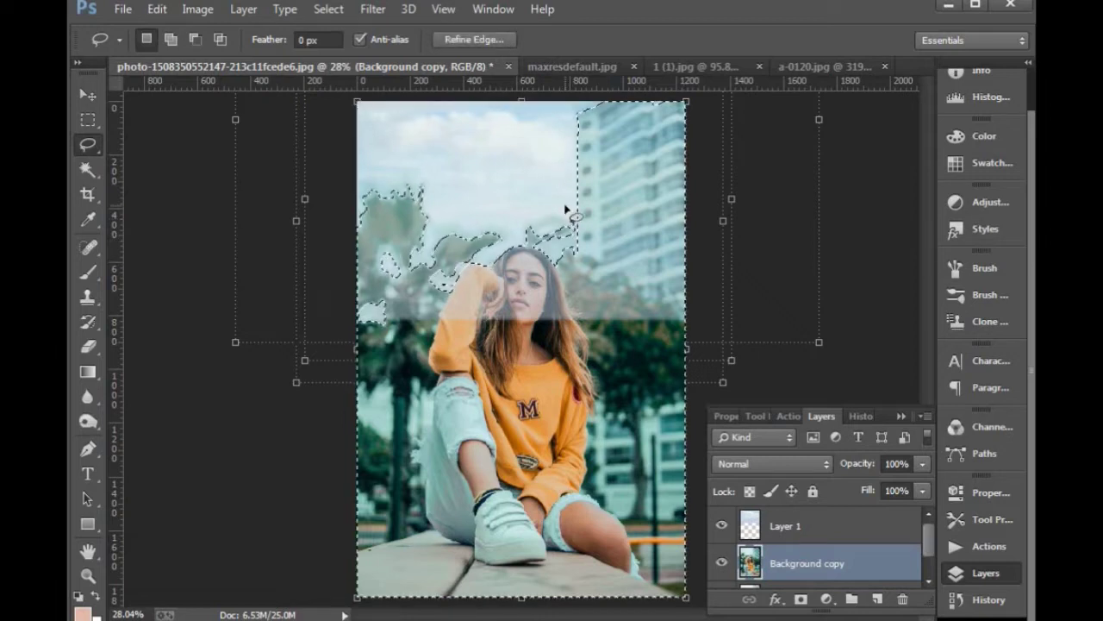
Delete everything outside the sky area from the cloudy sky layer, Layer 1, and drop the selection.
left_click(784, 526)
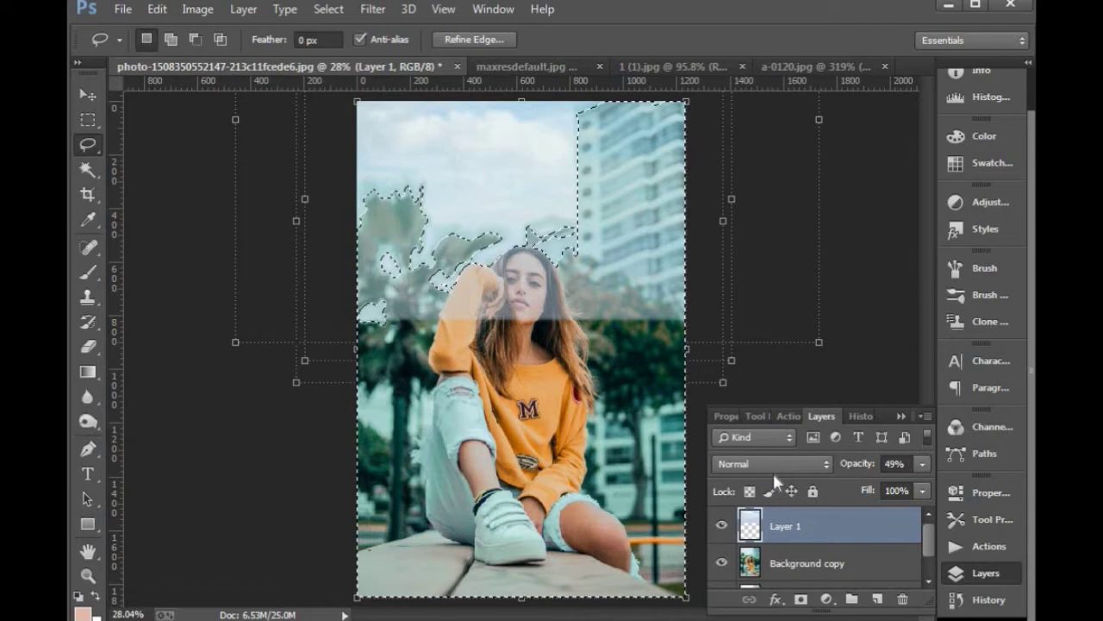
key("Delete")
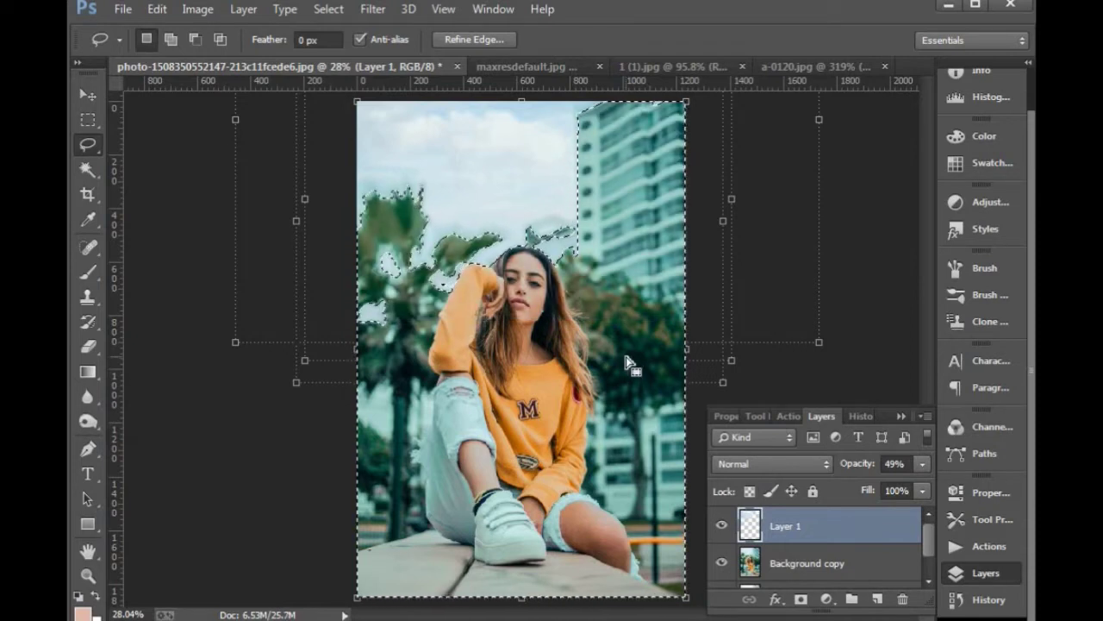
left_click(617, 359)
Crop the document to its existing canvas bounds, discarding the layer areas that extend beyond the image edges.
key("v")
key("c")
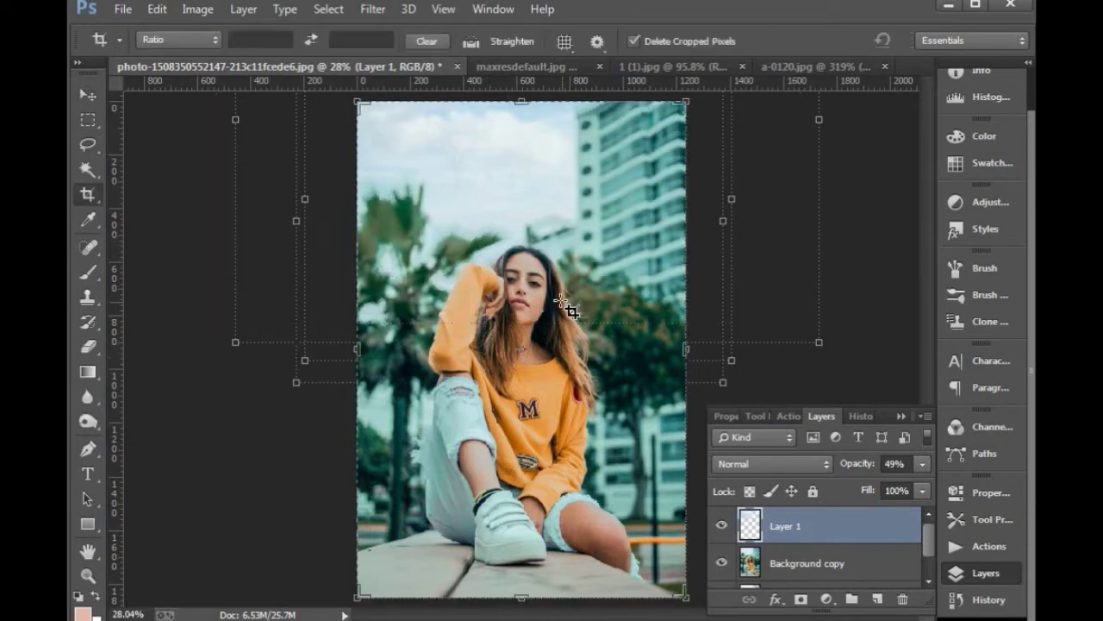
left_click(561, 302)
key("Return")
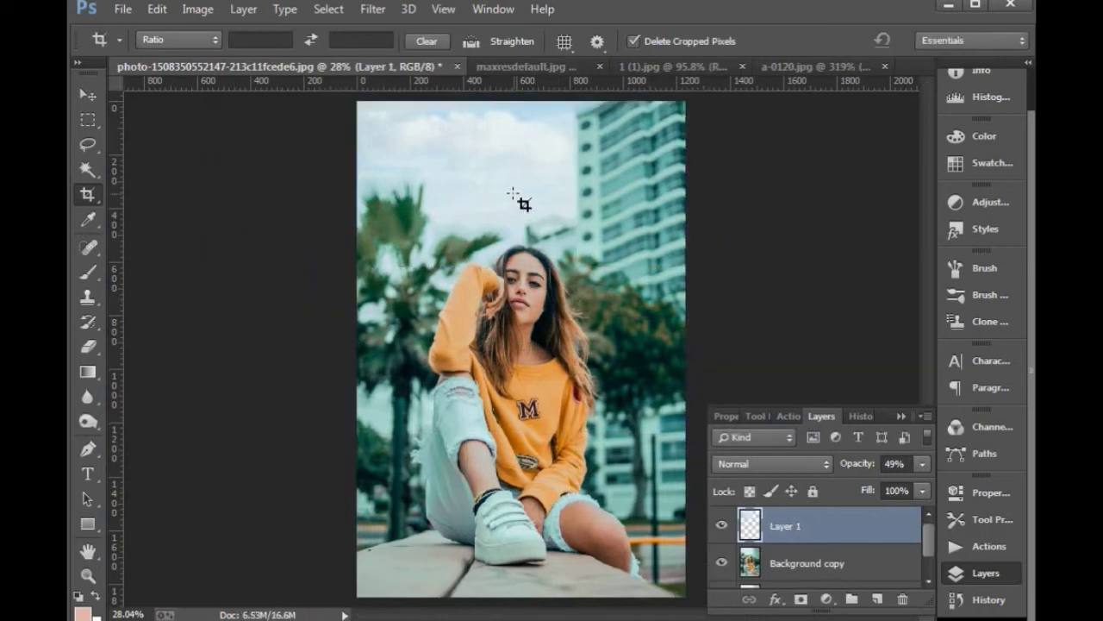
Set the opacity of the cloudy sky layer to 100%.
key("v")
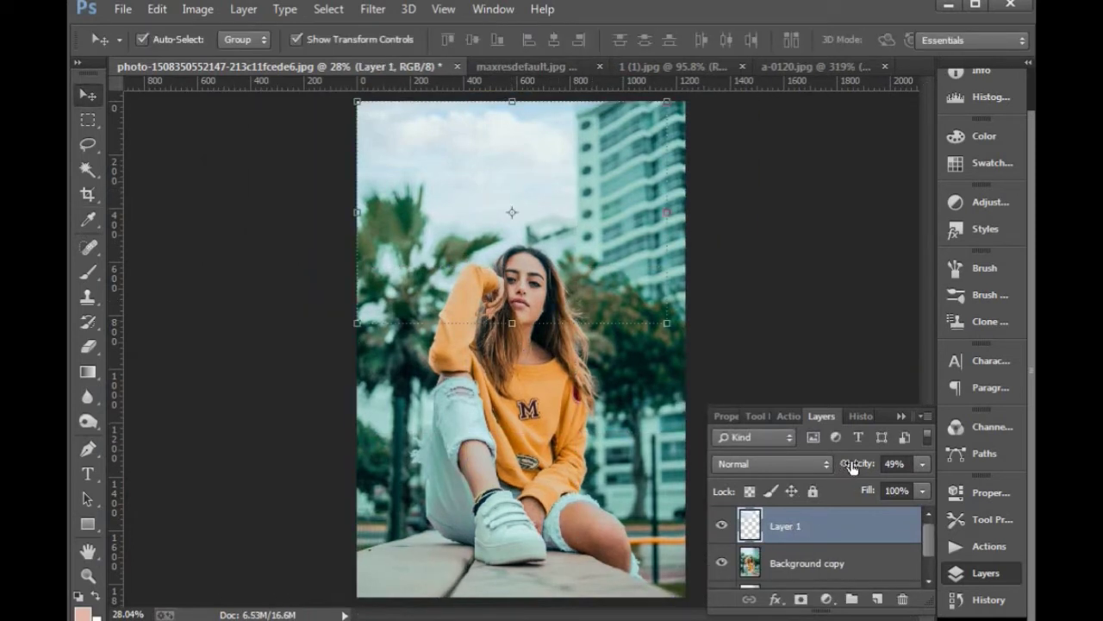
left_click_drag(851, 466, 866, 484)
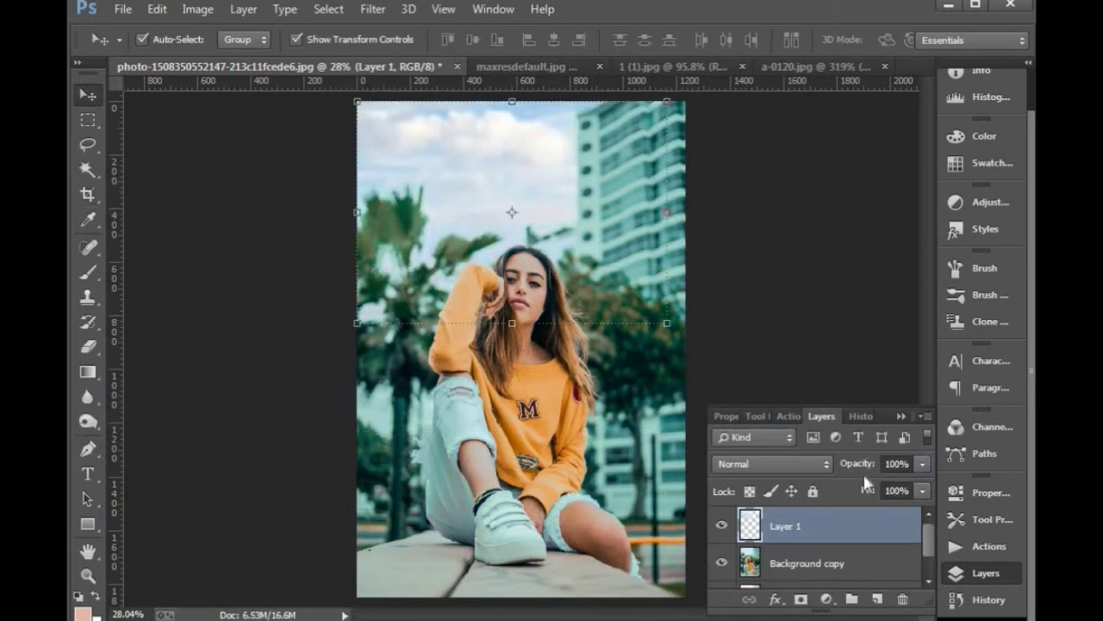
left_click(912, 463)
Set up the Eraser with a soft round brush at 200 px.
left_click(89, 346)
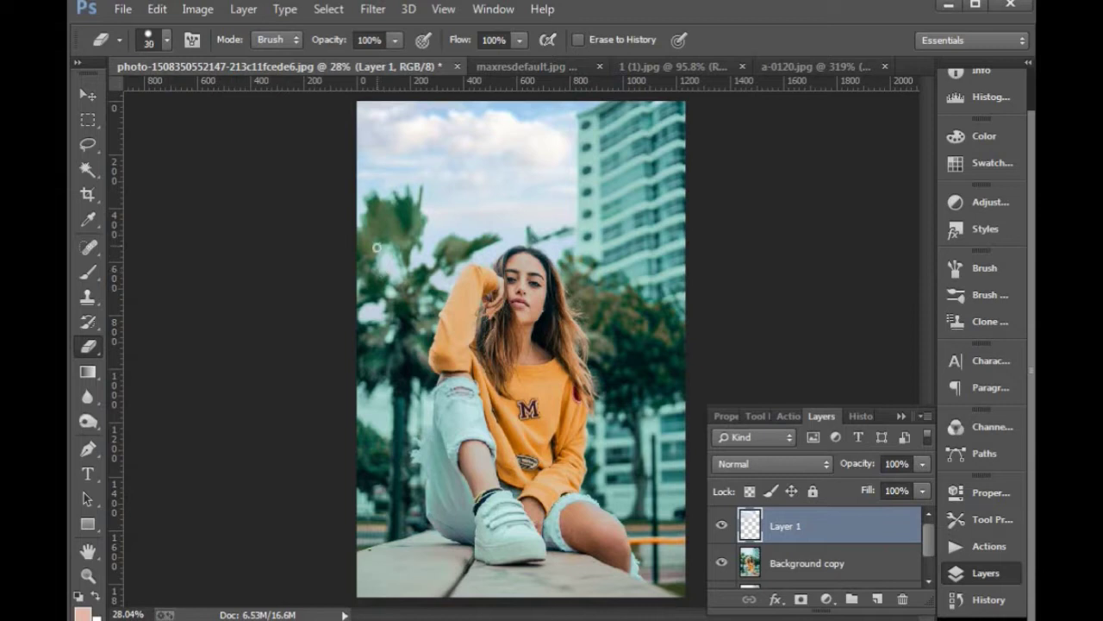
key("bracketright")
key("bracketright")
key("bracketright")
key("bracketright")
key("bracketright")
key("bracketright")
key("bracketright")
key("bracketright")
key("bracketright")
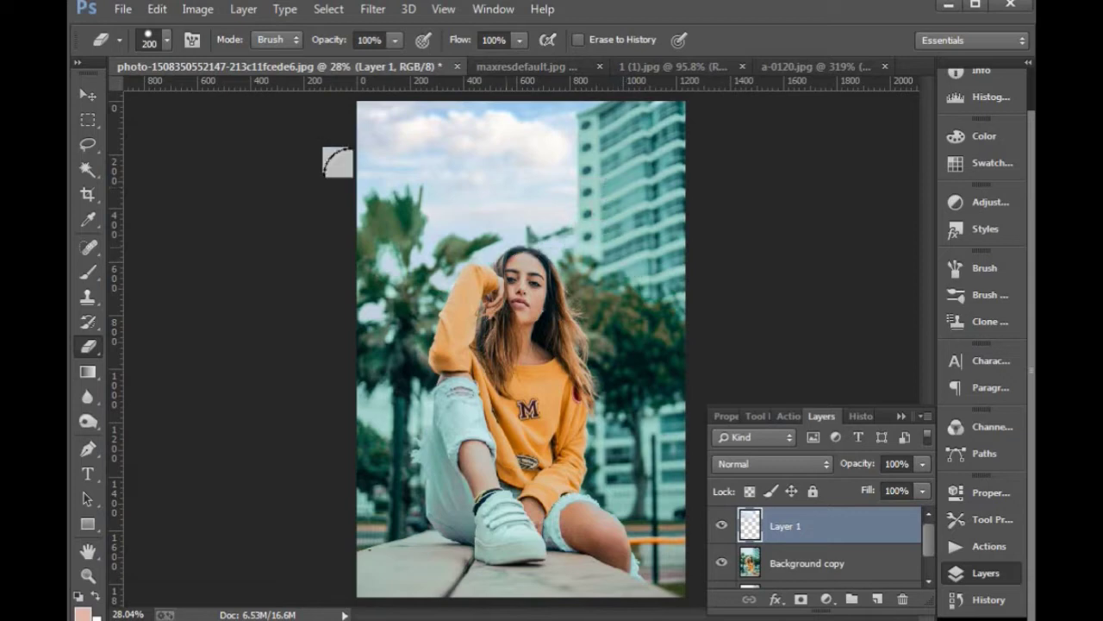
right_click(213, 132)
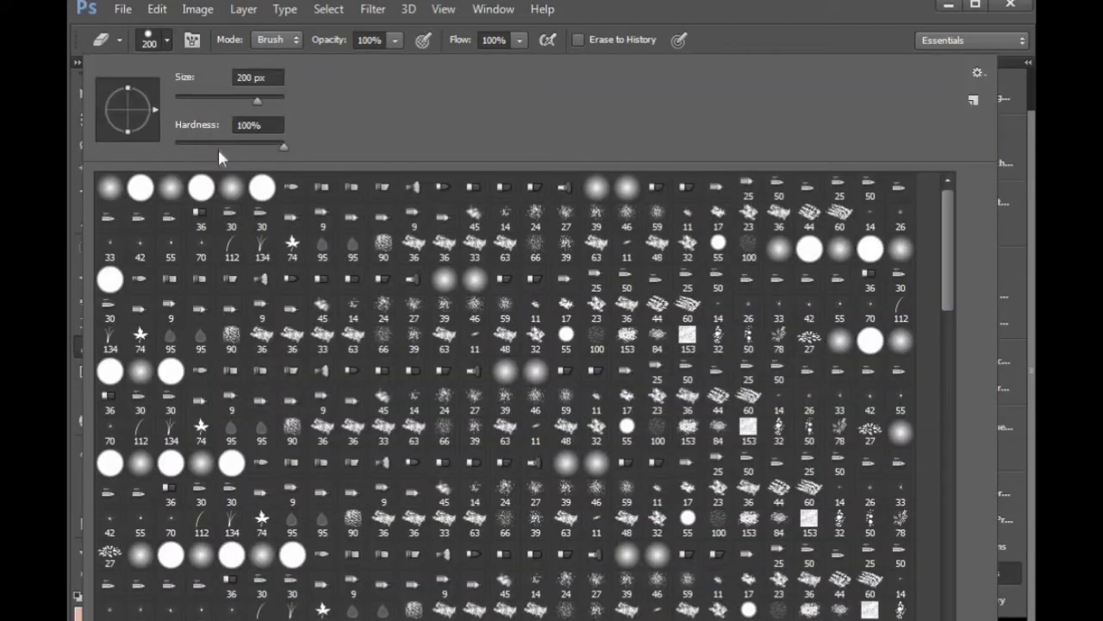
left_click(174, 197)
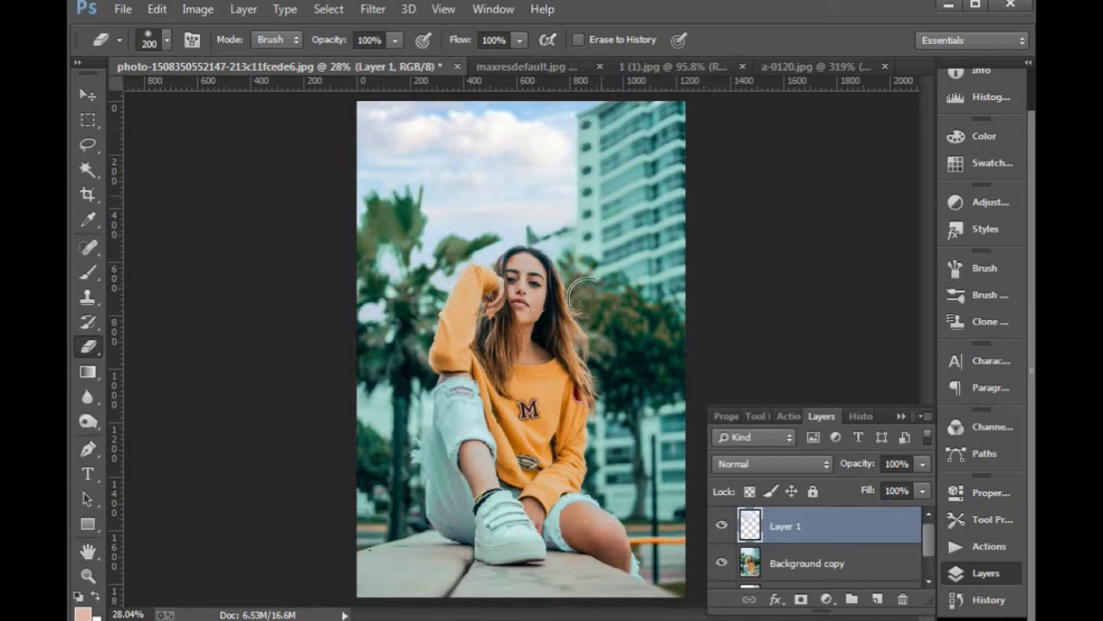
key("v")
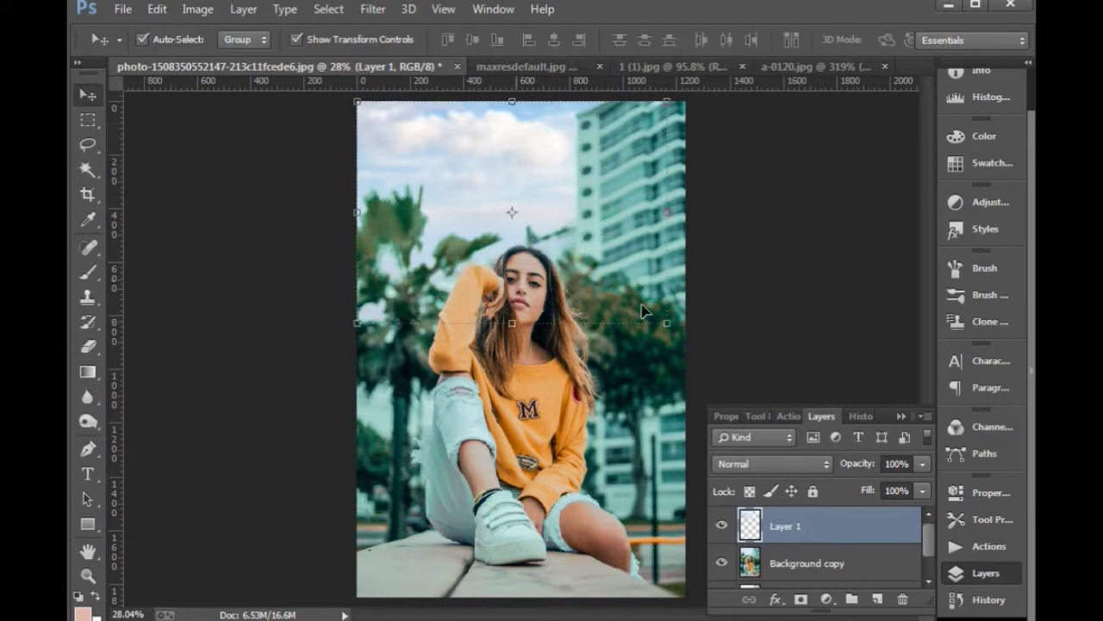
Apply Color Balance to the sky layer's midtones with color levels -30, 0 and +49.
key("ctrl+minus")
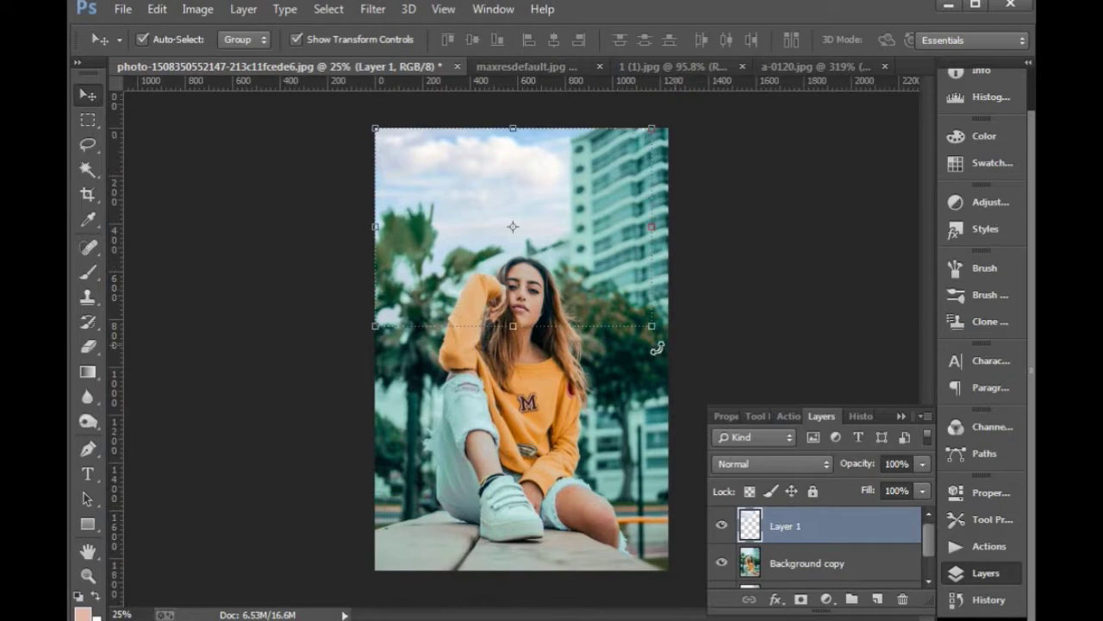
left_click(199, 9)
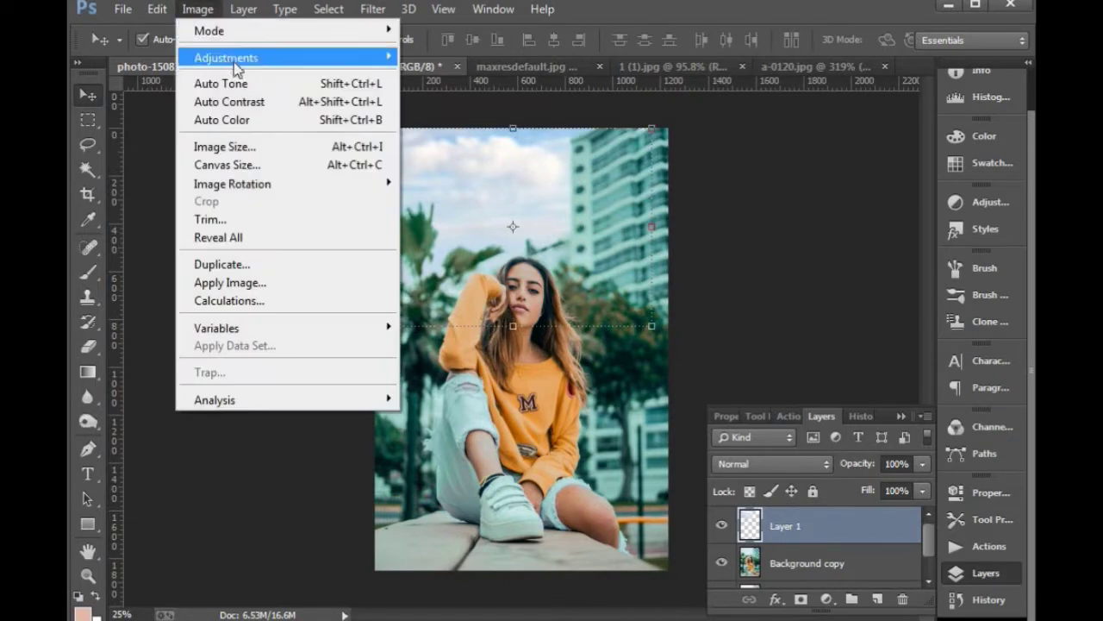
mouse_move(308, 55)
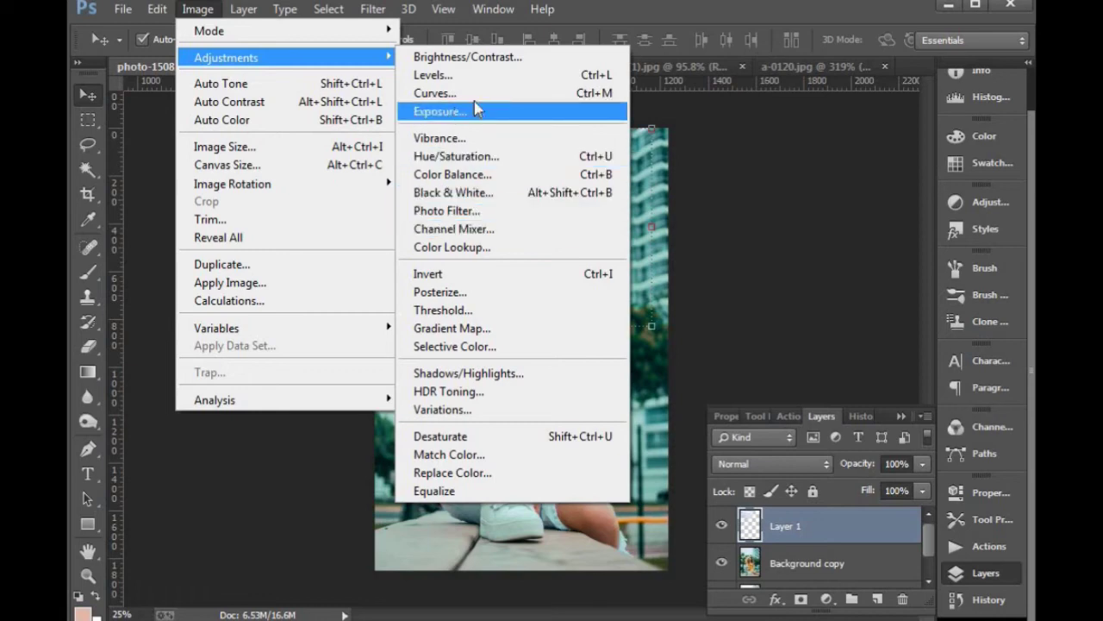
left_click(440, 180)
left_click_drag(635, 163, 530, 437)
left_click(686, 353)
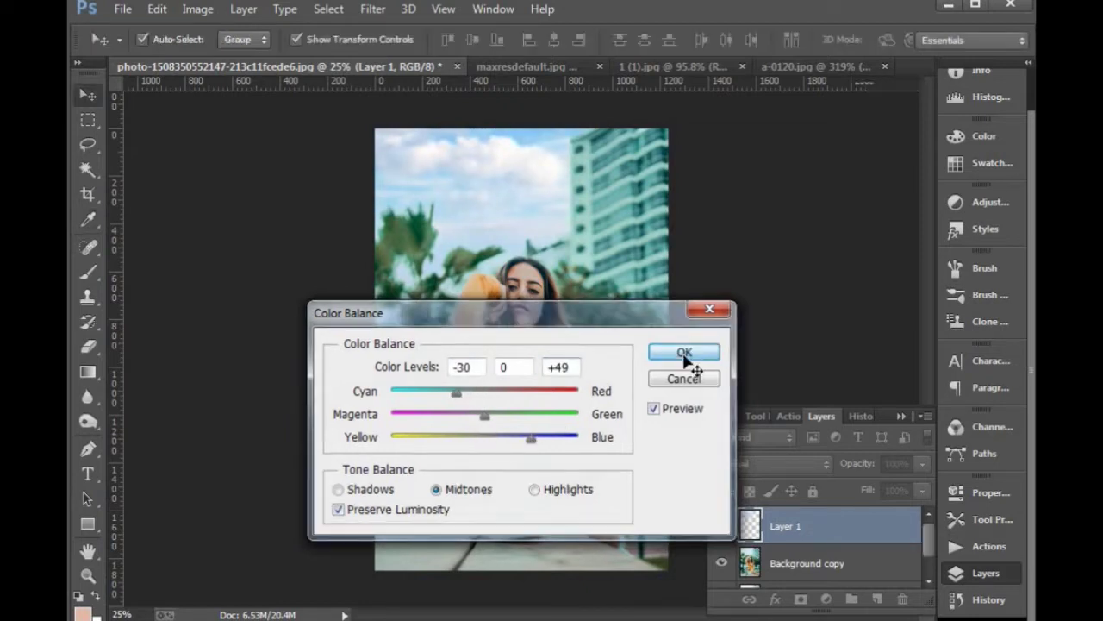
Merge the sky layer with the Background copy layer.
left_click(805, 569, "shift")
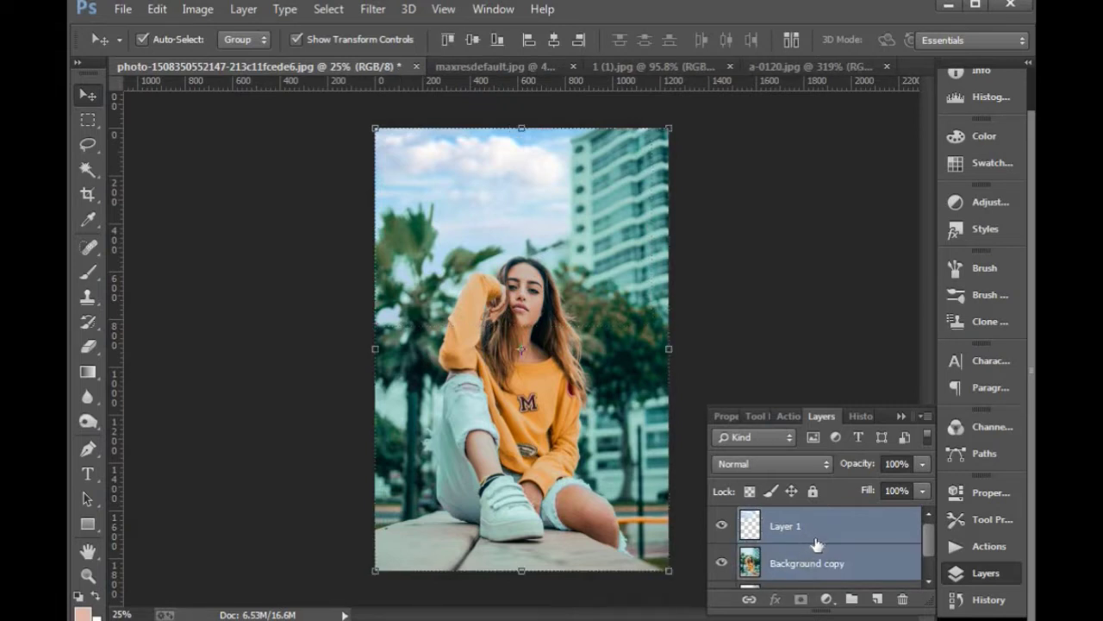
key("ctrl+e")
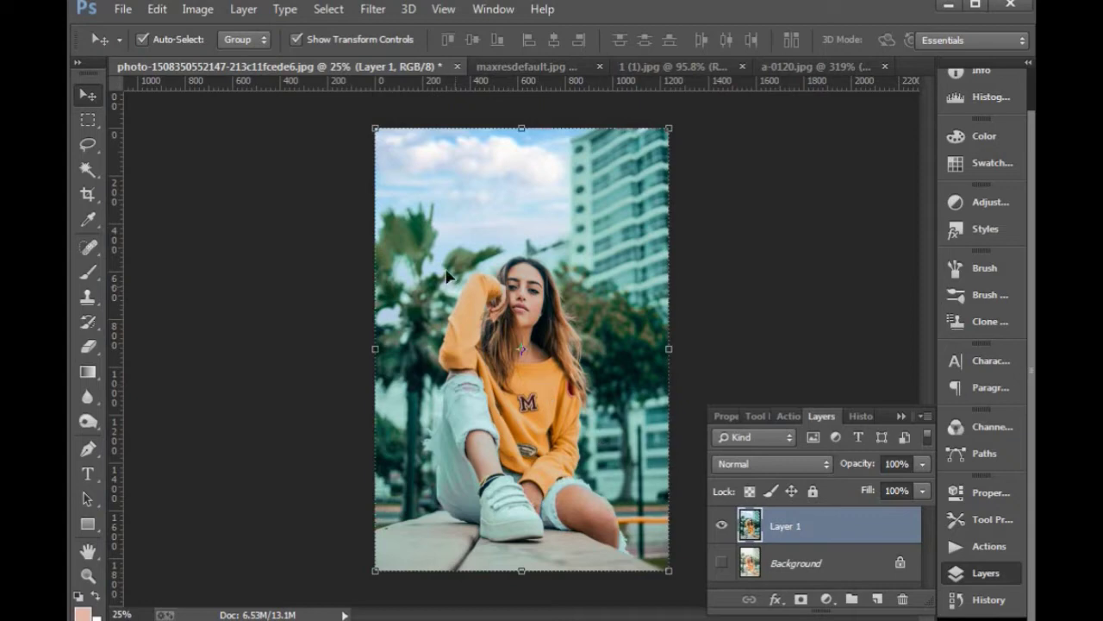
left_click(371, 12)
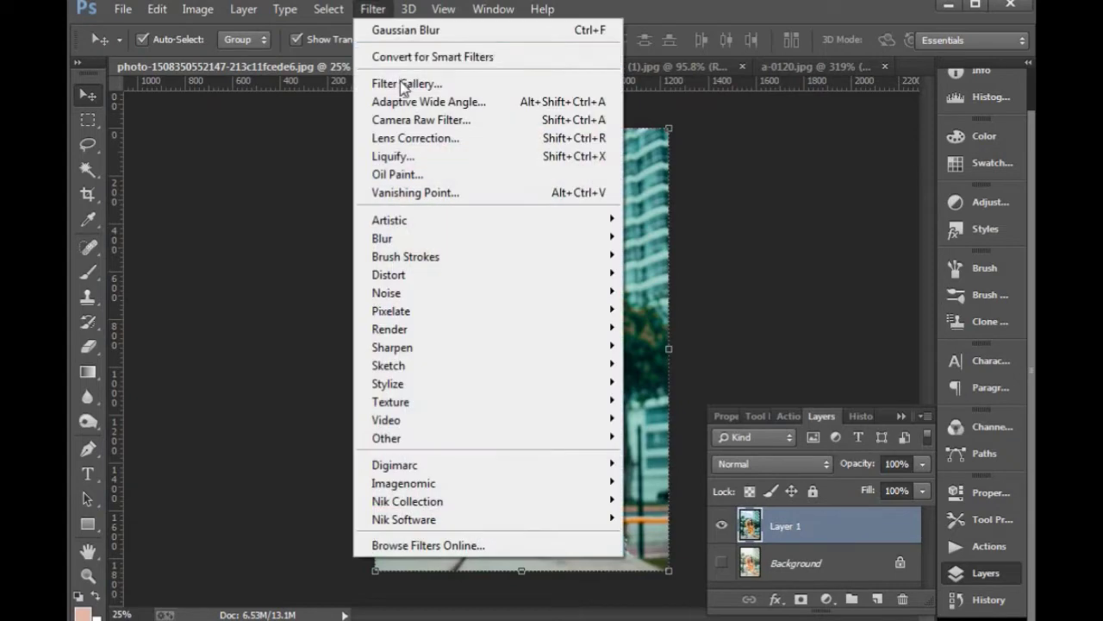
left_click(669, 170)
Bring the a-0120.jpg bokeh image into the portrait document as a new layer in upright orientation.
left_click(527, 66)
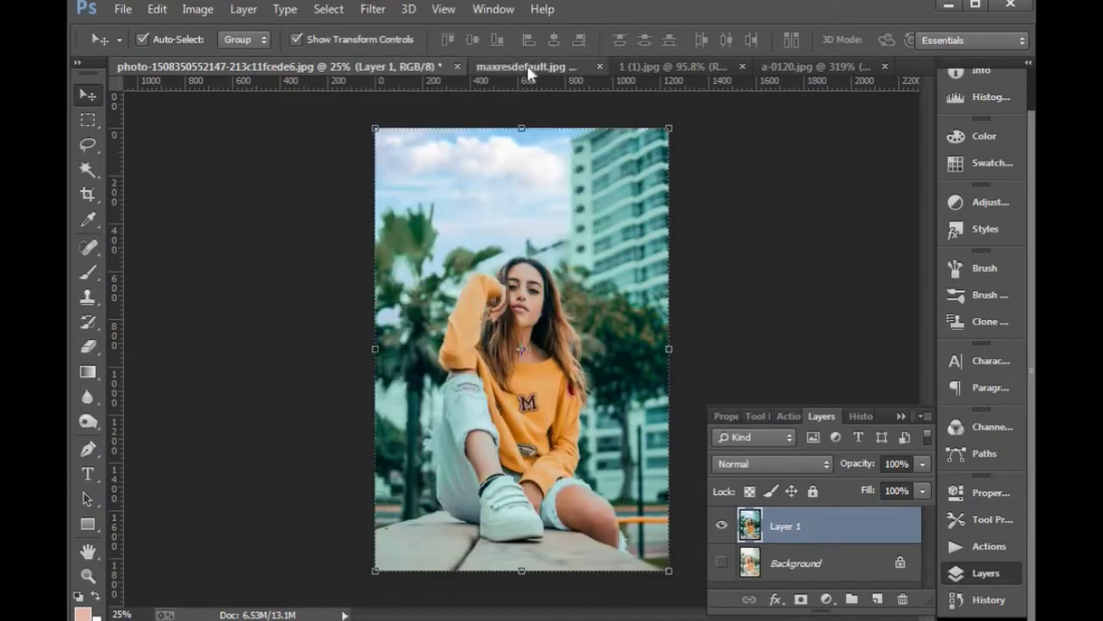
left_click(616, 73)
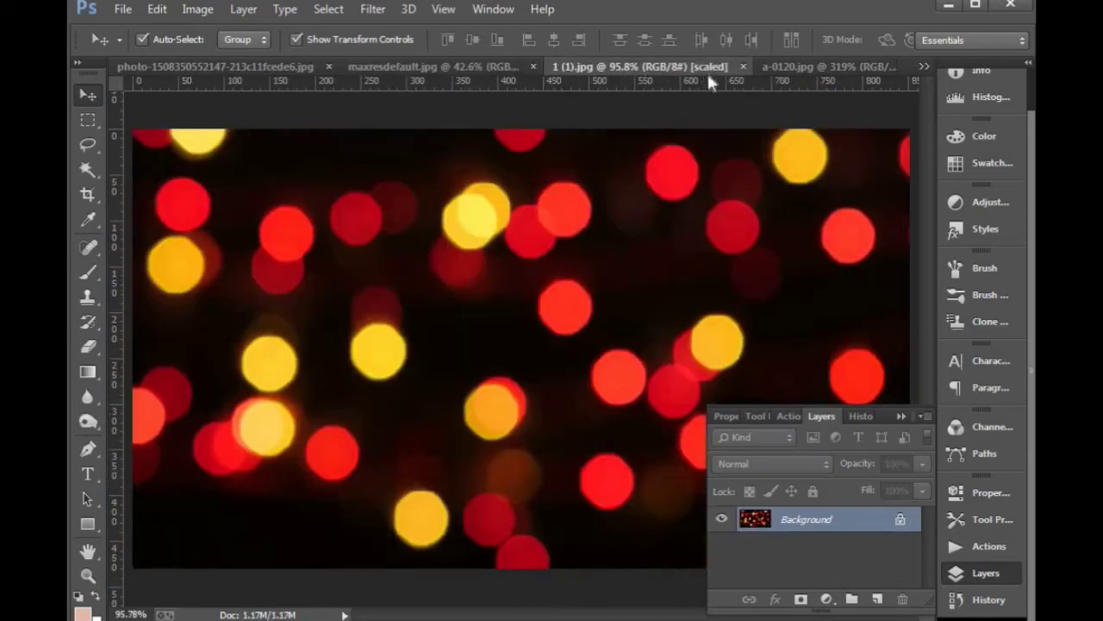
left_click(781, 69)
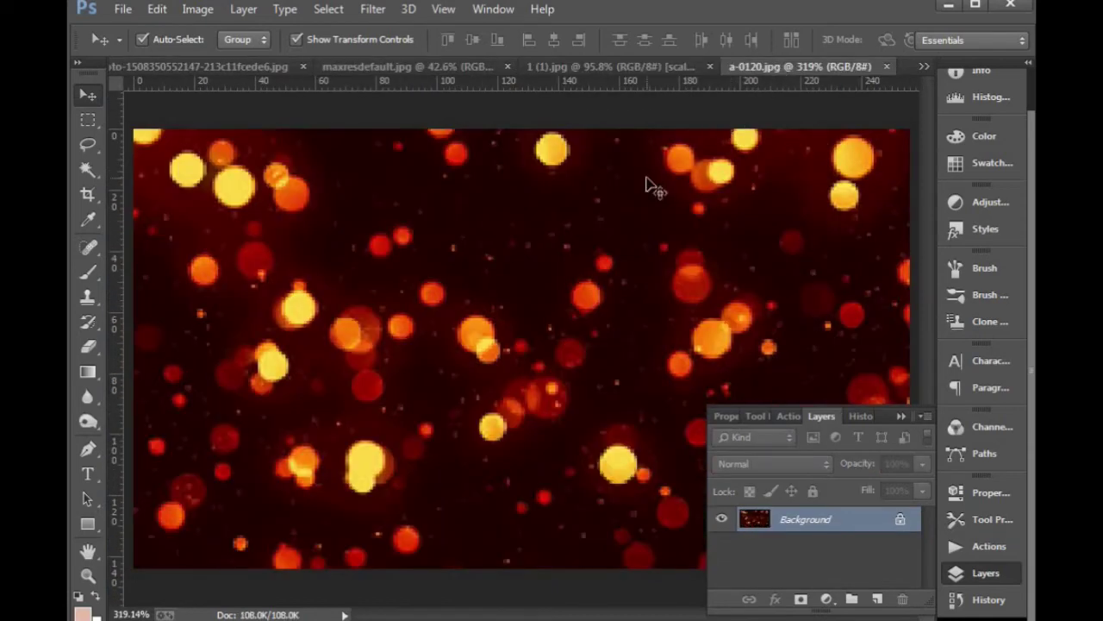
scroll(647, 185, "down", 3)
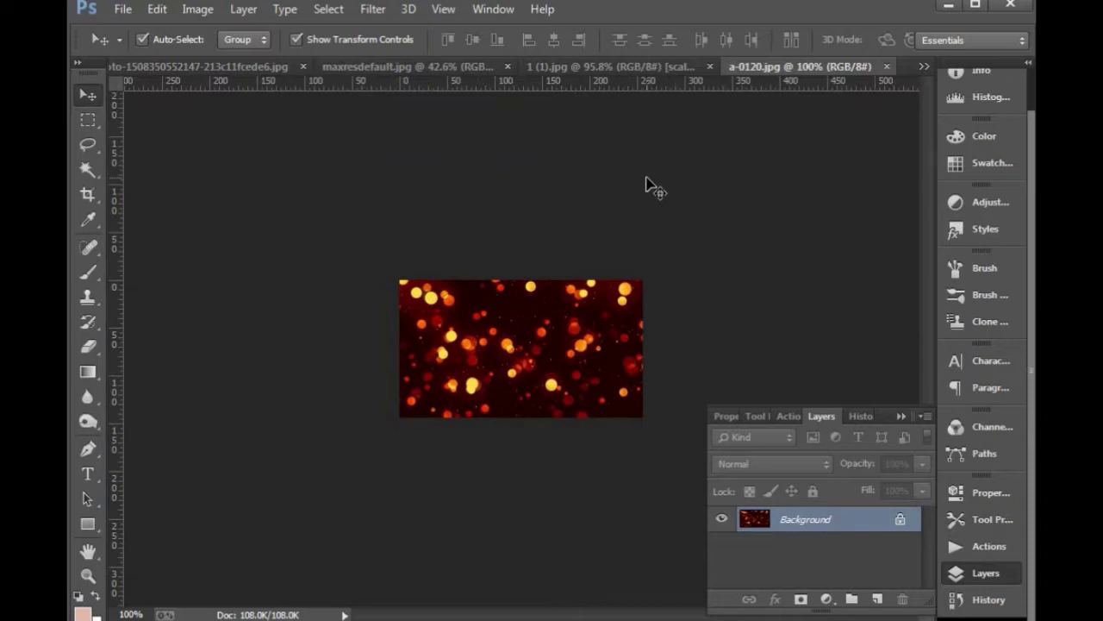
scroll(647, 185, "up", 1)
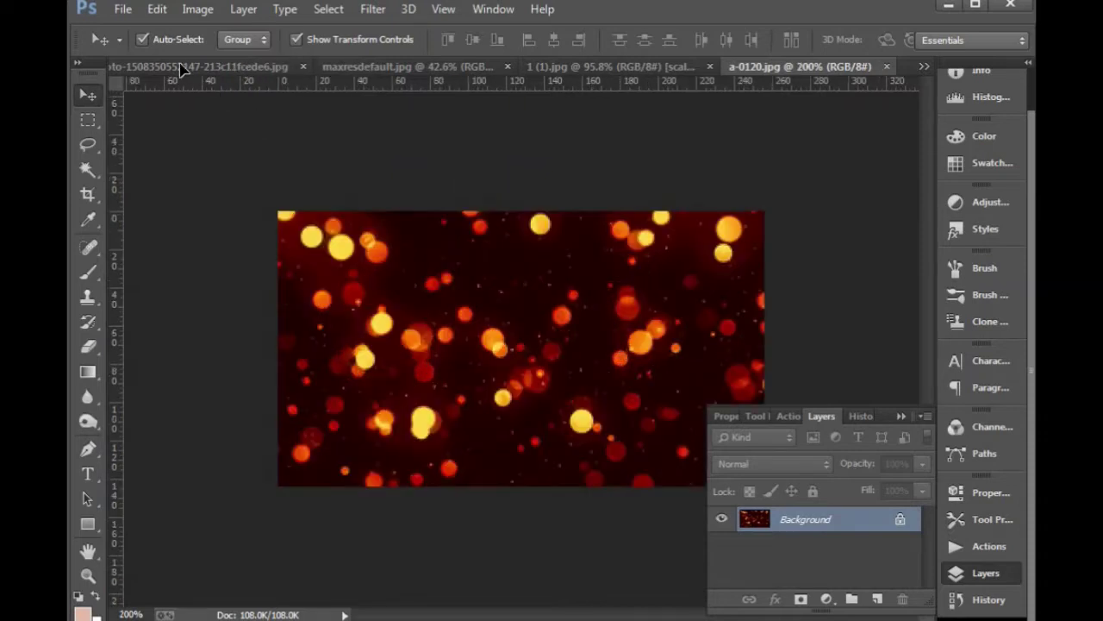
left_click_drag(181, 71, 544, 346)
key("Return")
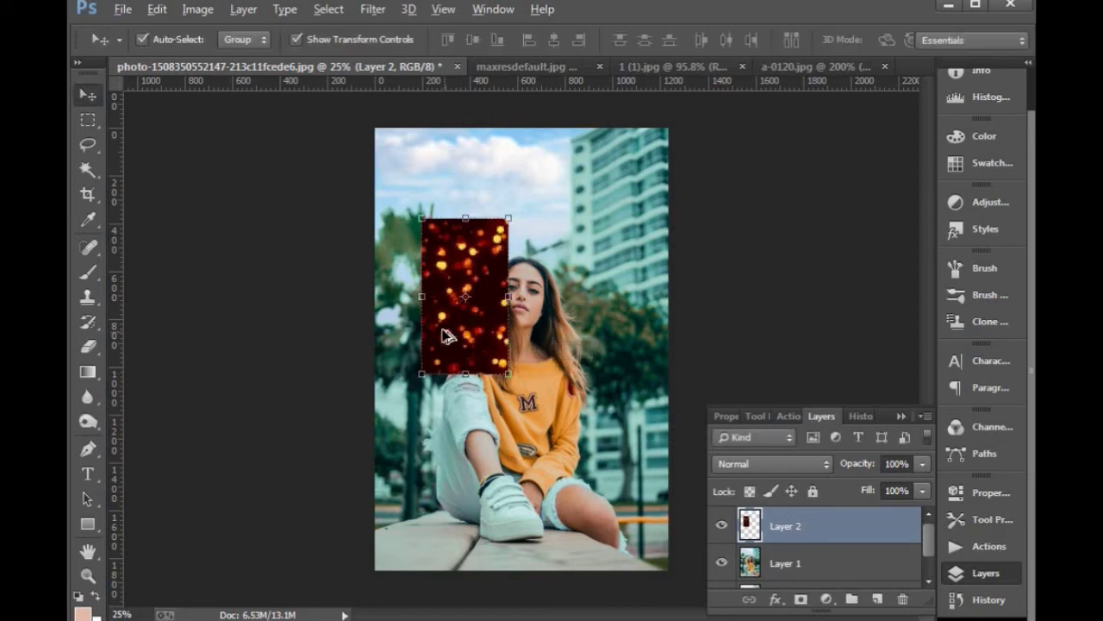
Duplicate the bokeh layer beside the original and flip the copy horizontally.
left_click_drag(447, 337, 556, 332, "alt")
key("ctrl+t")
right_click(566, 328)
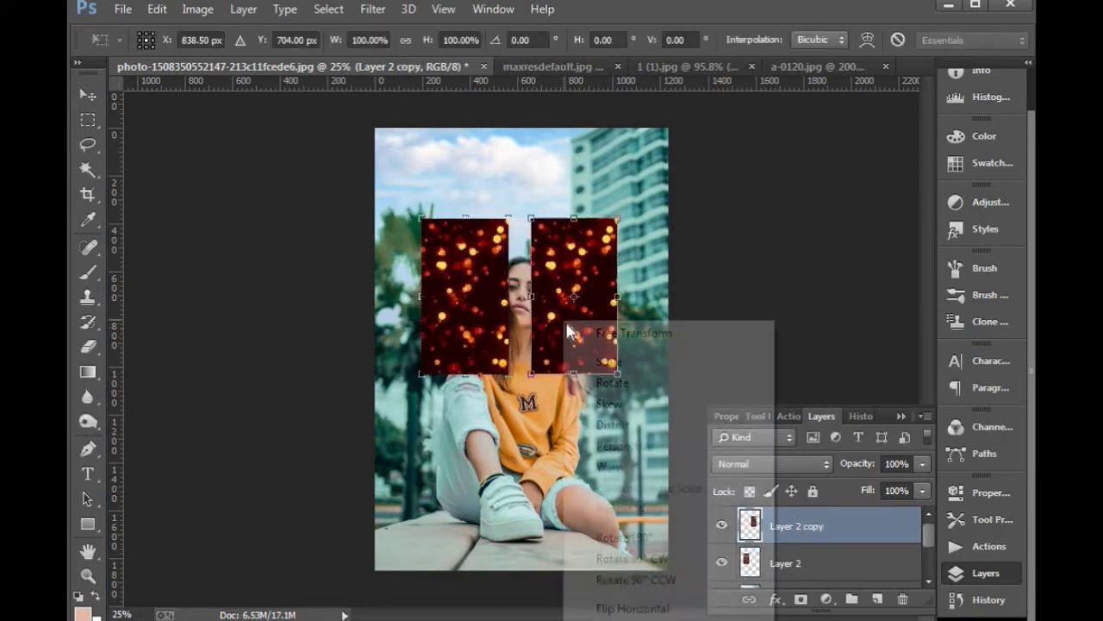
left_click(632, 608)
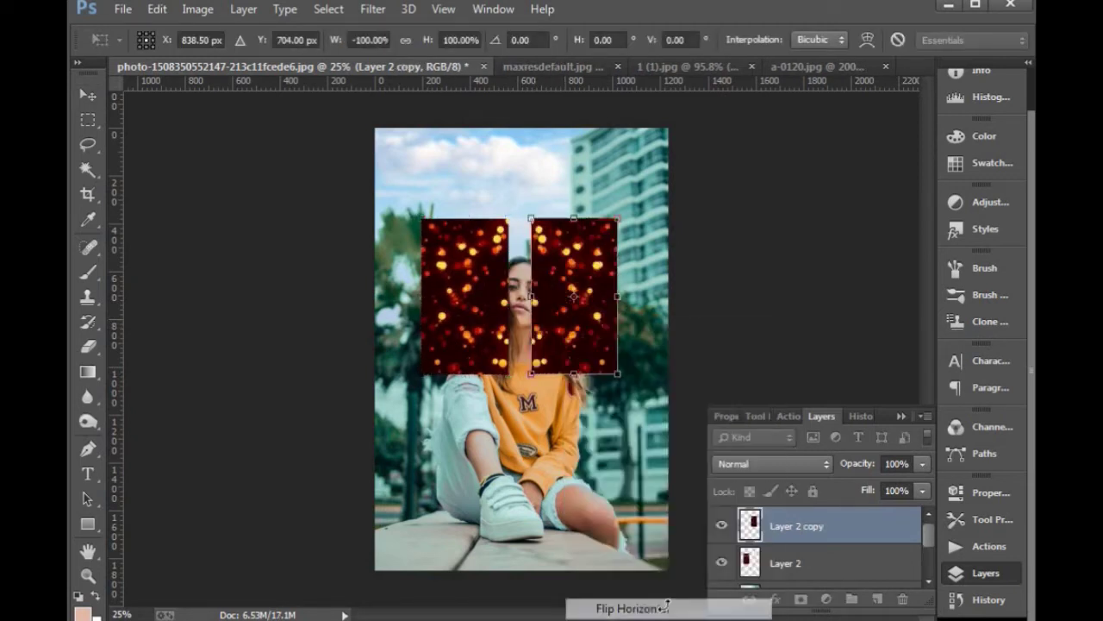
key("Return")
Align the mirrored bokeh copy edge to edge with the original and merge the two layers.
left_click_drag(322, 206, 766, 408, "ctrl")
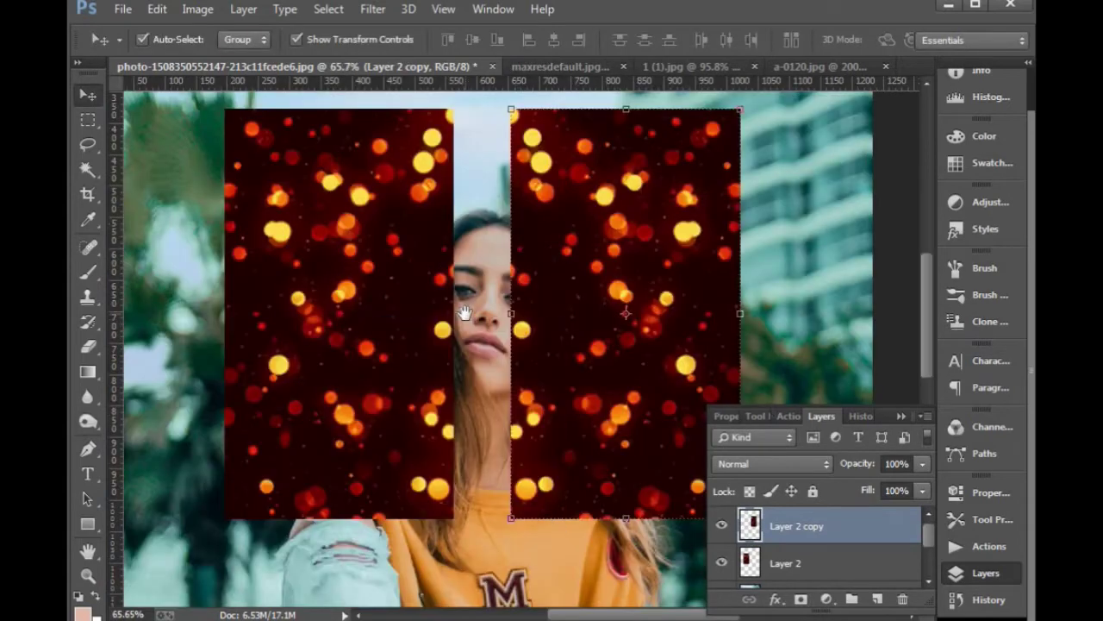
left_click_drag(462, 313, 449, 333)
left_click_drag(515, 274, 460, 278)
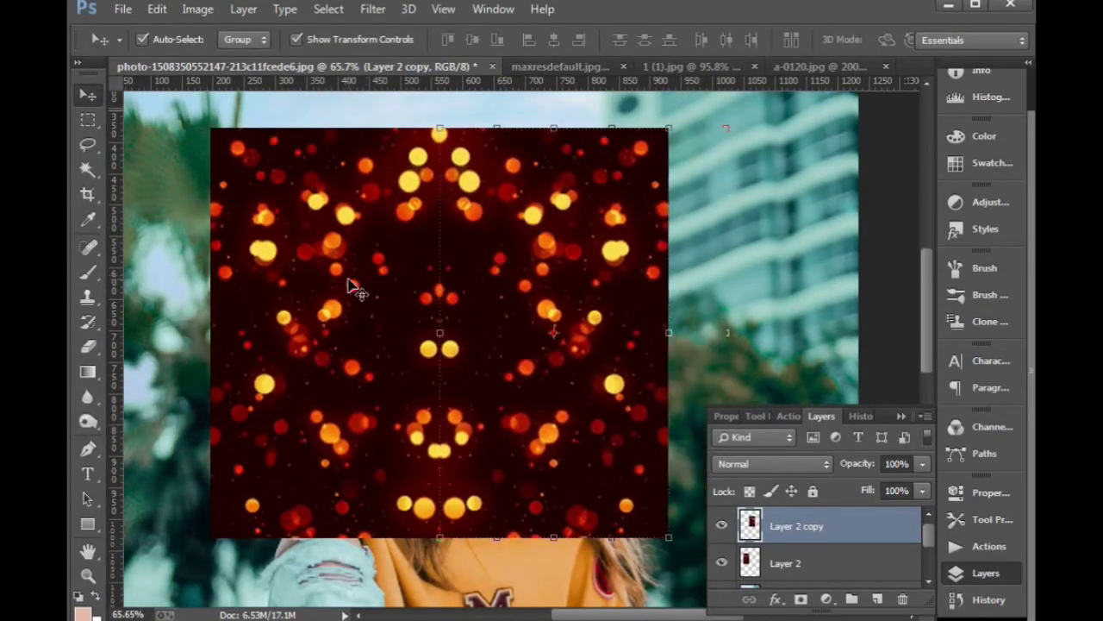
key("ctrl+e")
Duplicate the merged bokeh layer directly below itself and flip the copy horizontally.
key("ctrl+minus")
key("ctrl+minus")
key("ctrl+minus")
key("ctrl+minus")
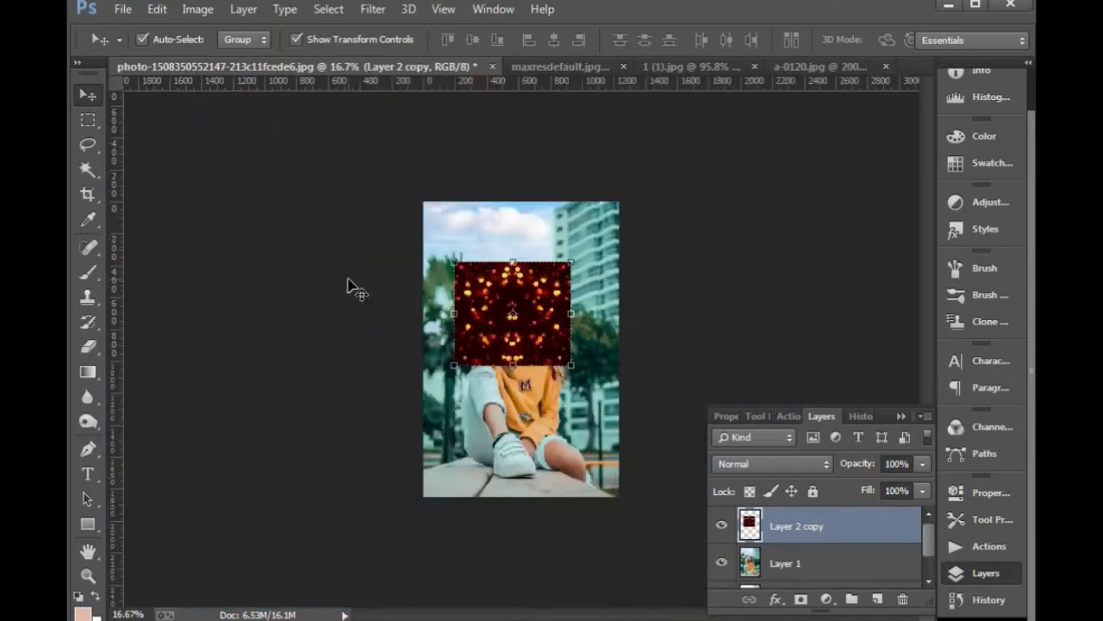
left_click_drag(484, 270, 500, 392, "alt")
key("ctrl+t")
right_click(505, 400)
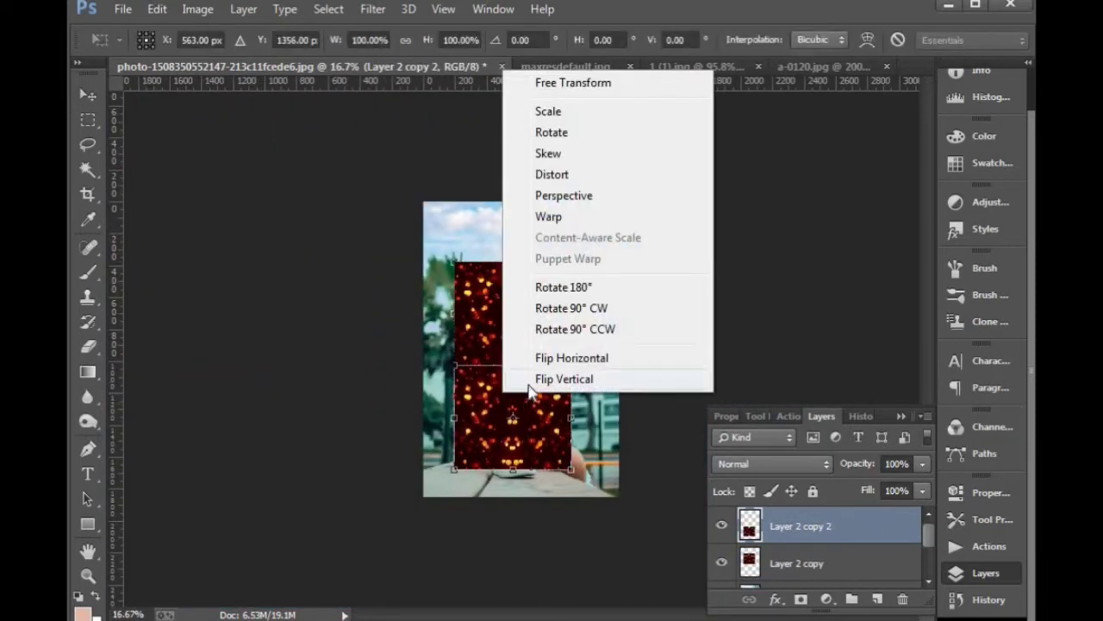
left_click(532, 362)
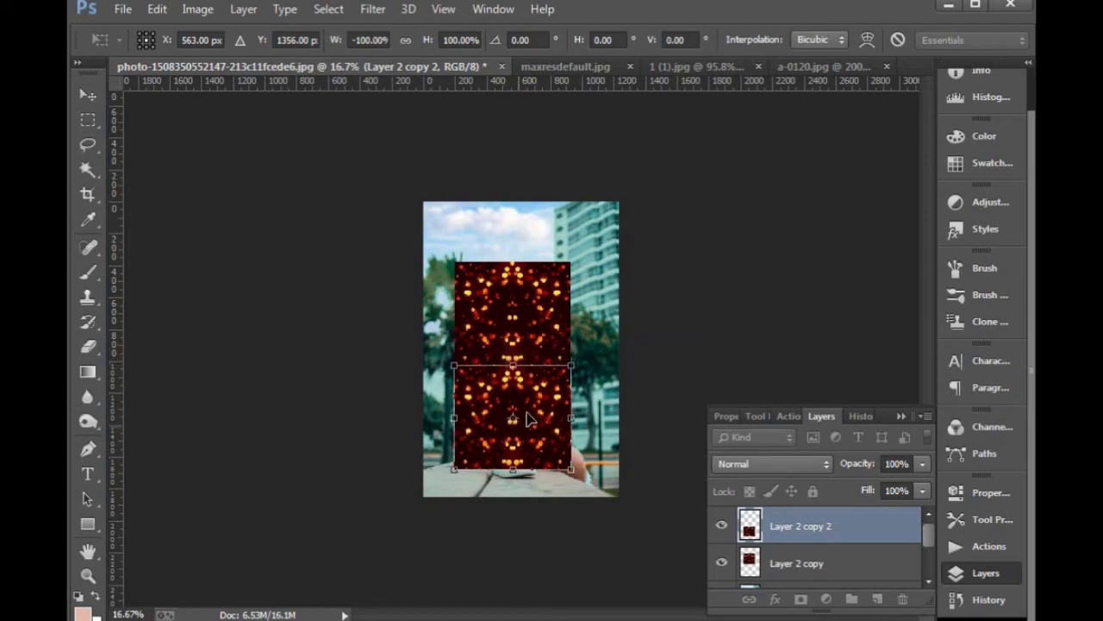
key("Return")
Merge the upper and lower bokeh layers into a single layer.
scroll(576, 356, "up", 5)
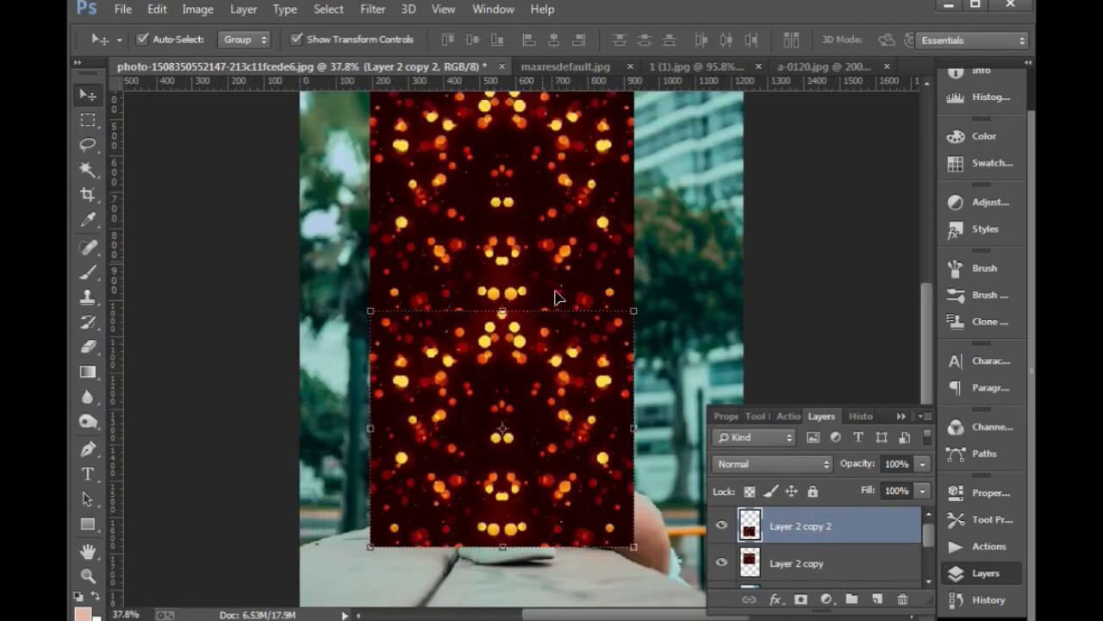
left_click(555, 297, "shift")
key("ctrl+e")
Move and scale up the merged bokeh layer until it covers the whole portrait canvas.
scroll(564, 320, "down", 2)
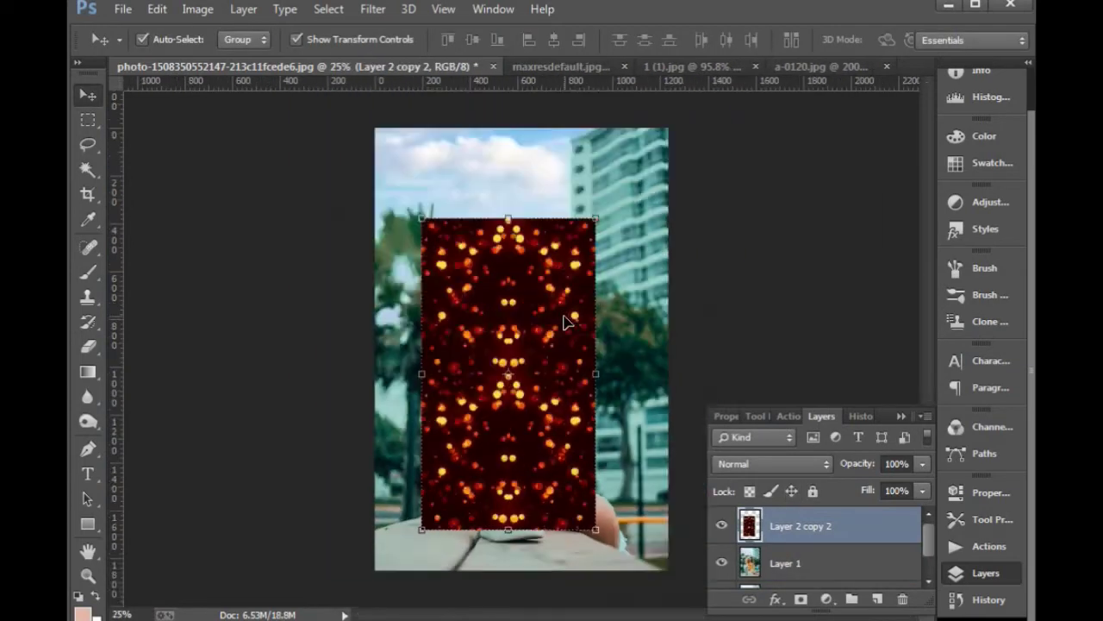
left_click_drag(550, 315, 504, 224)
left_click_drag(592, 466, 724, 595)
key("Return")
left_click_drag(591, 505, 595, 460)
Darken the merged bokeh layer with a Curves adjustment by pulling the RGB curve down around the midtones.
left_click(196, 10)
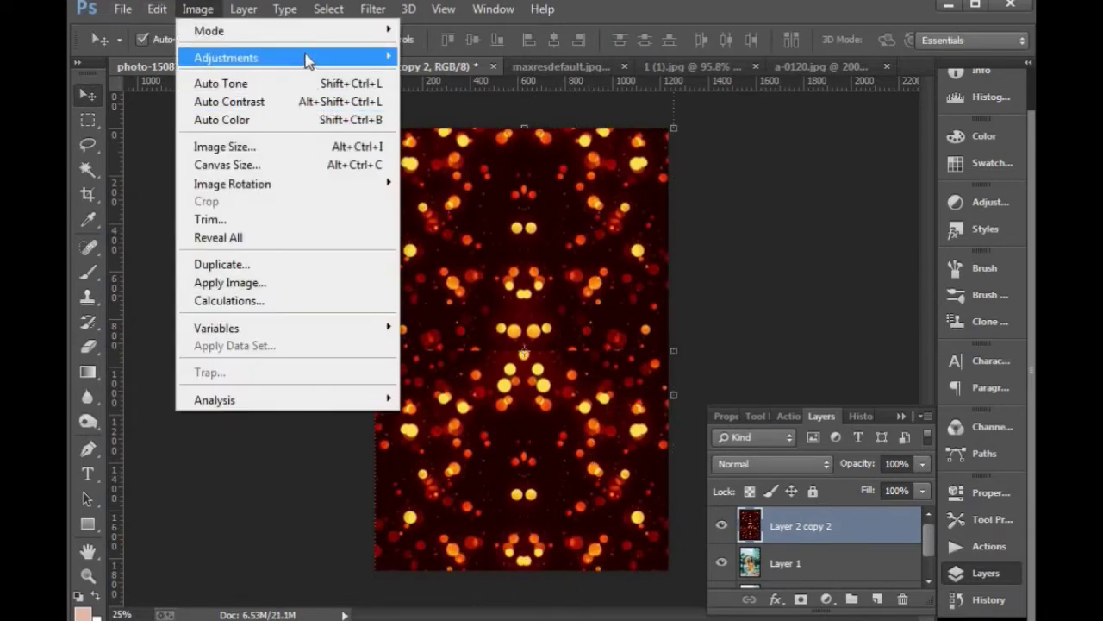
mouse_move(308, 57)
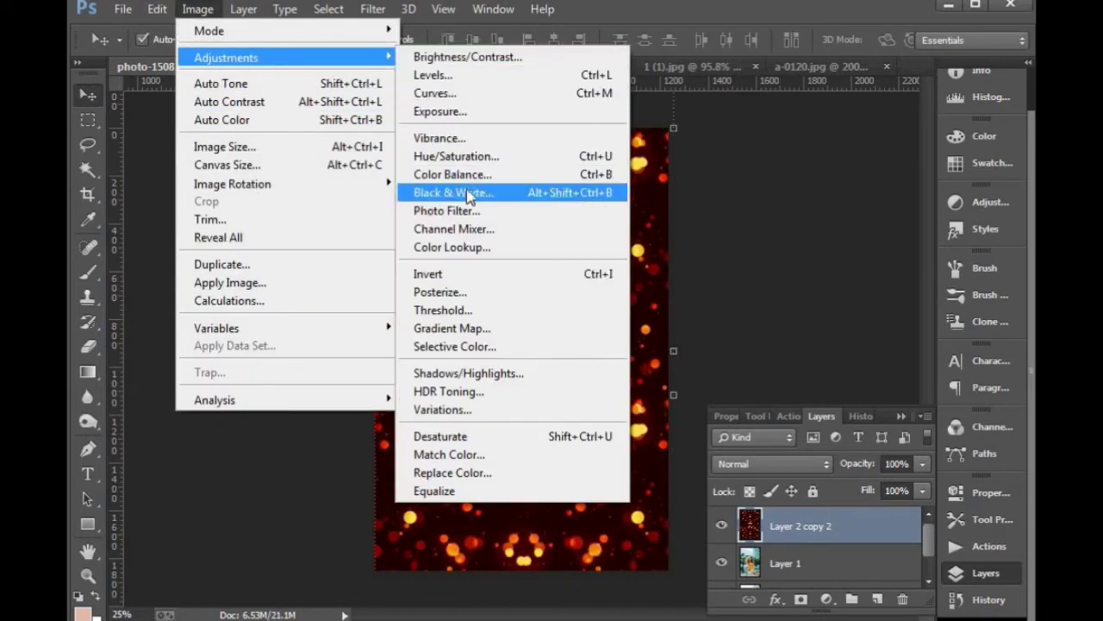
left_click(453, 93)
left_click_drag(626, 76, 885, 64)
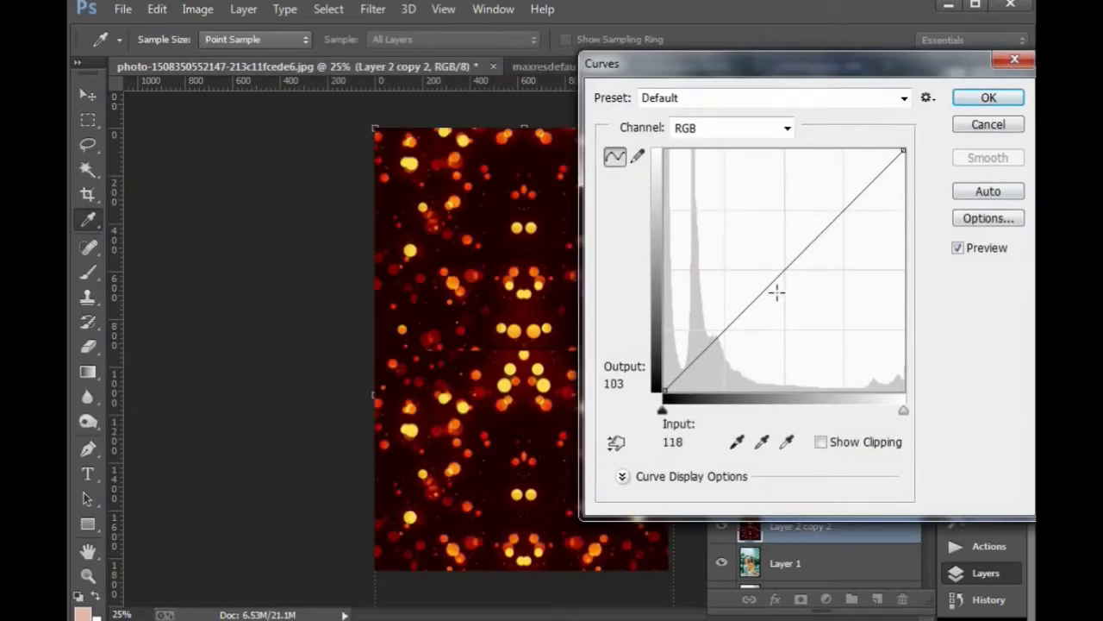
left_click_drag(792, 276, 817, 294)
left_click(988, 98)
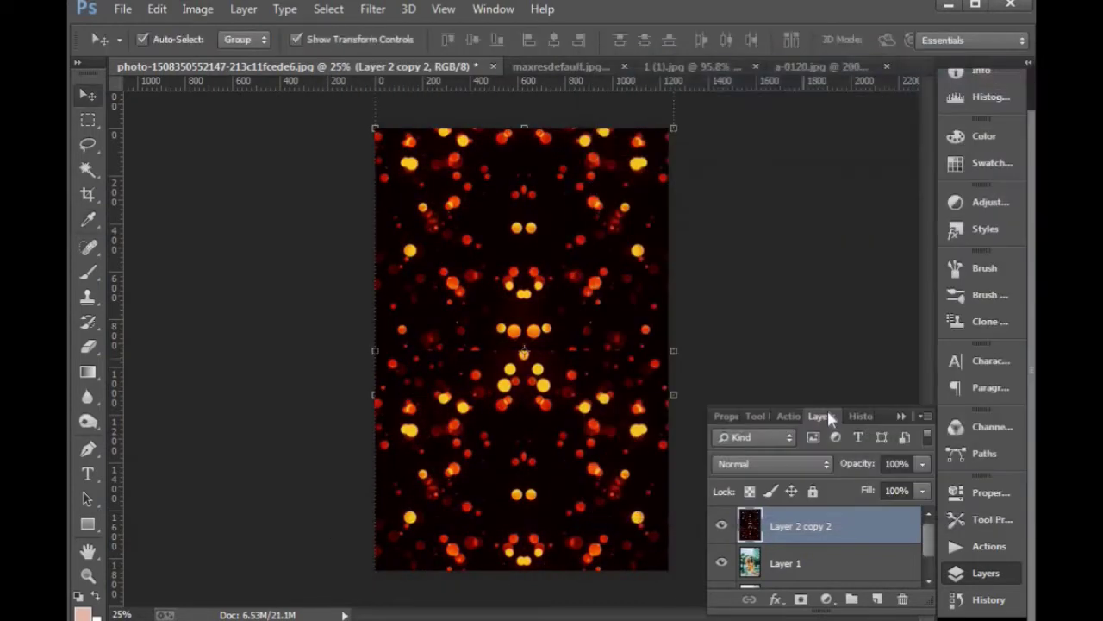
Set the bokeh layer's blend mode to Screen.
left_click(810, 463)
left_click(791, 536)
left_click(764, 463)
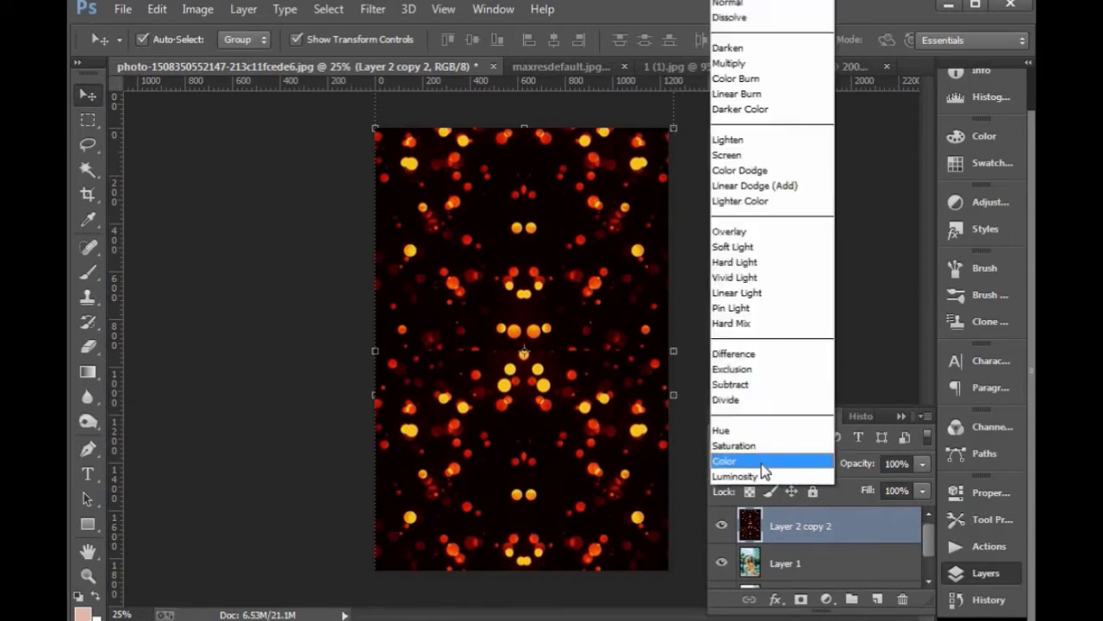
left_click(748, 154)
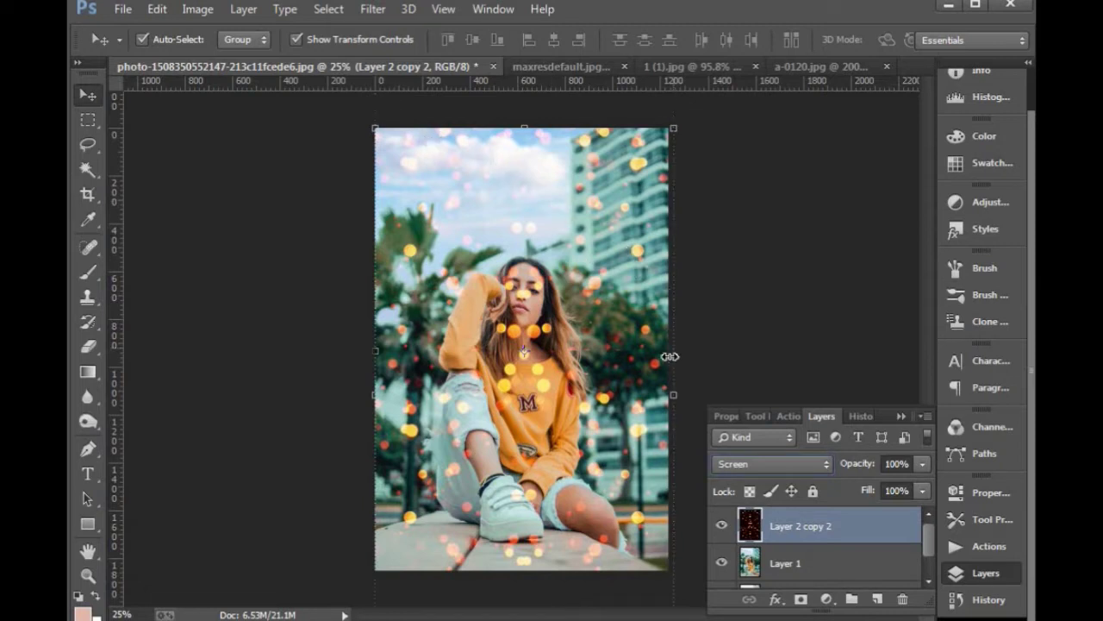
Duplicate the bokeh layer and hide the upper copy.
key("ctrl+minus")
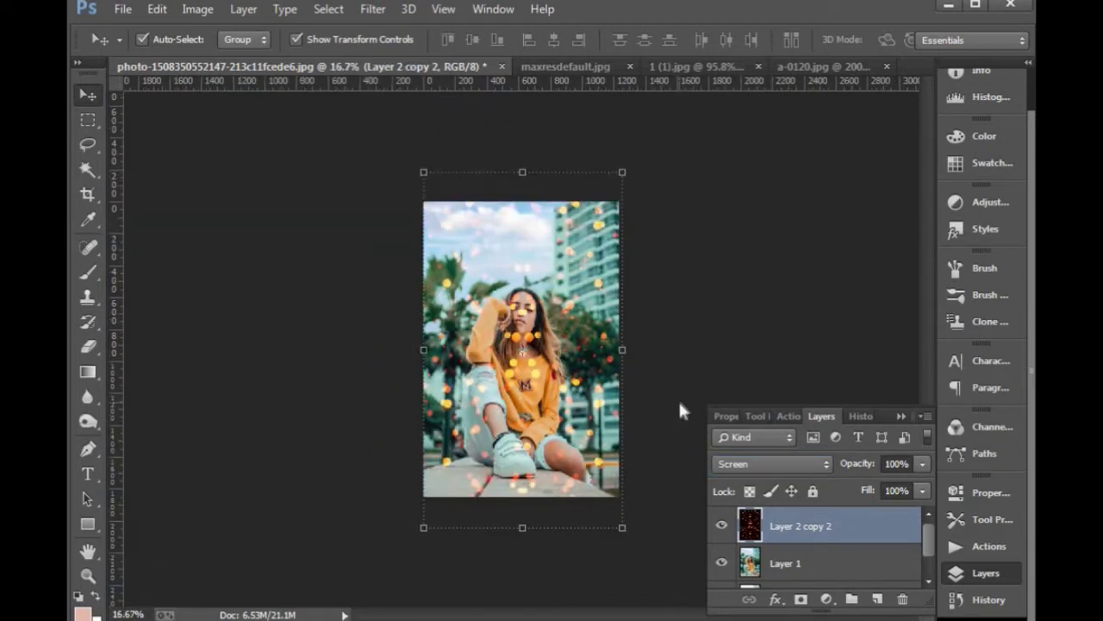
right_click(791, 528)
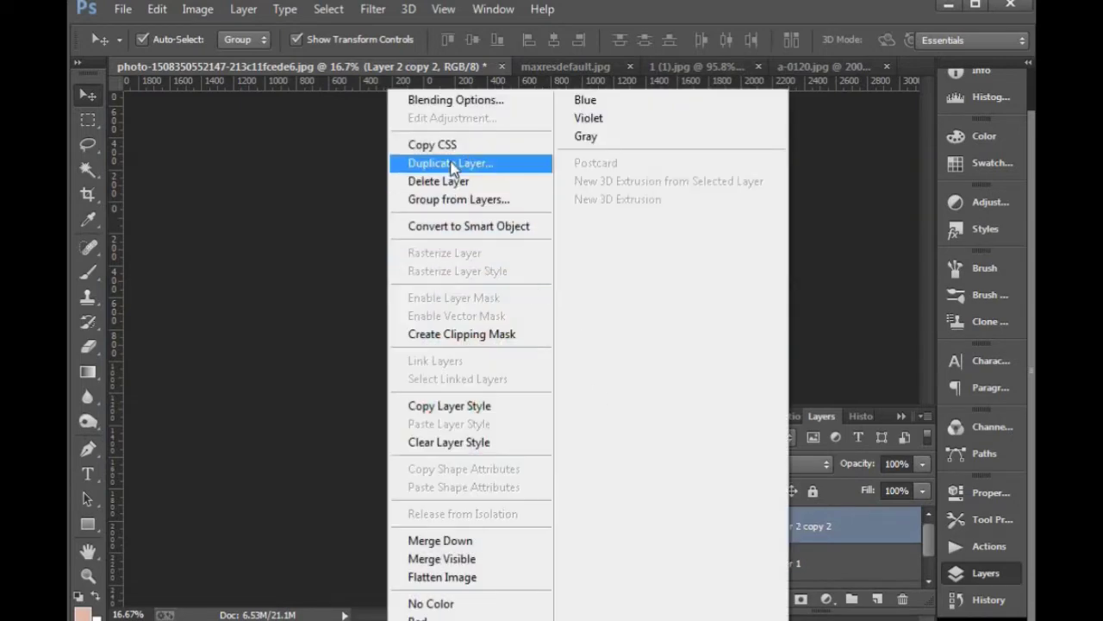
left_click(488, 160)
left_click(721, 211)
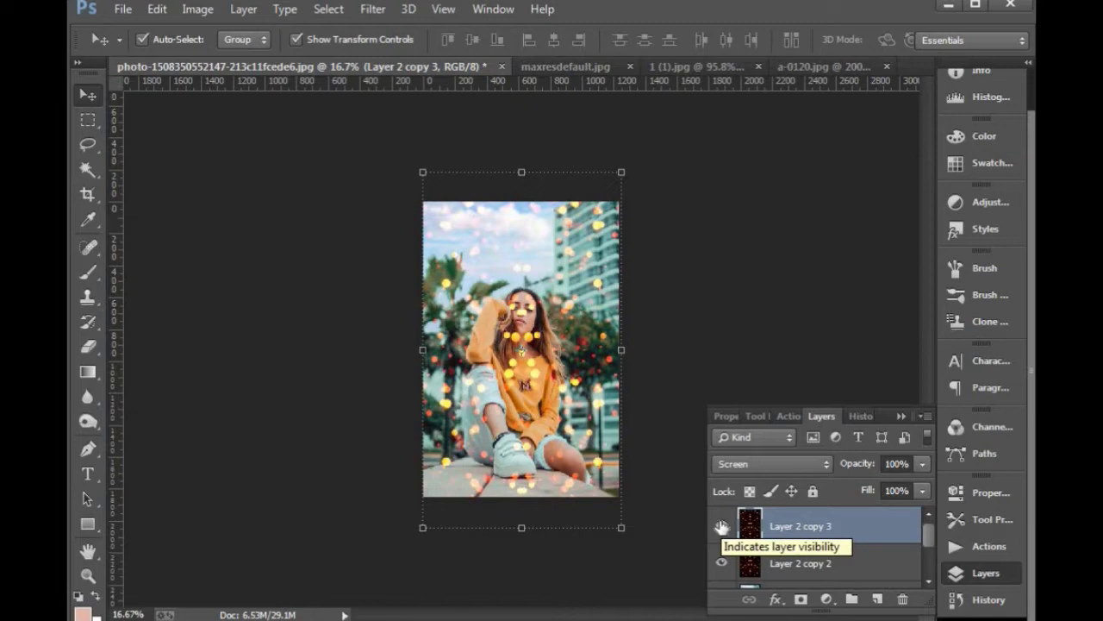
left_click(721, 526)
Apply a Gaussian Blur with a radius of 8.4 pixels to the lower bokeh layer.
left_click(762, 569)
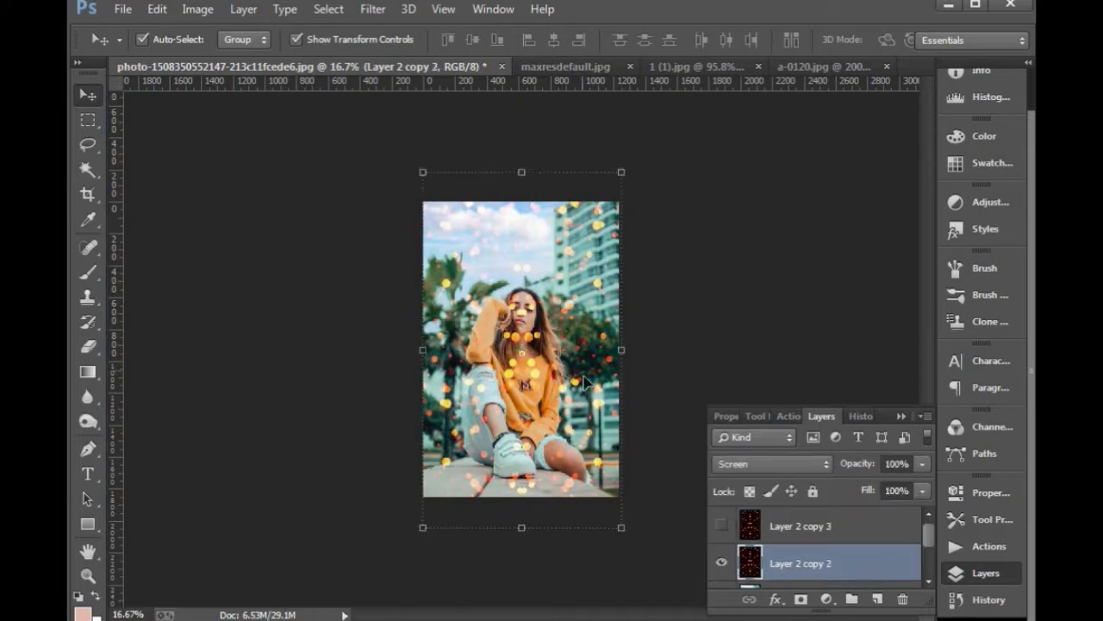
left_click(372, 9)
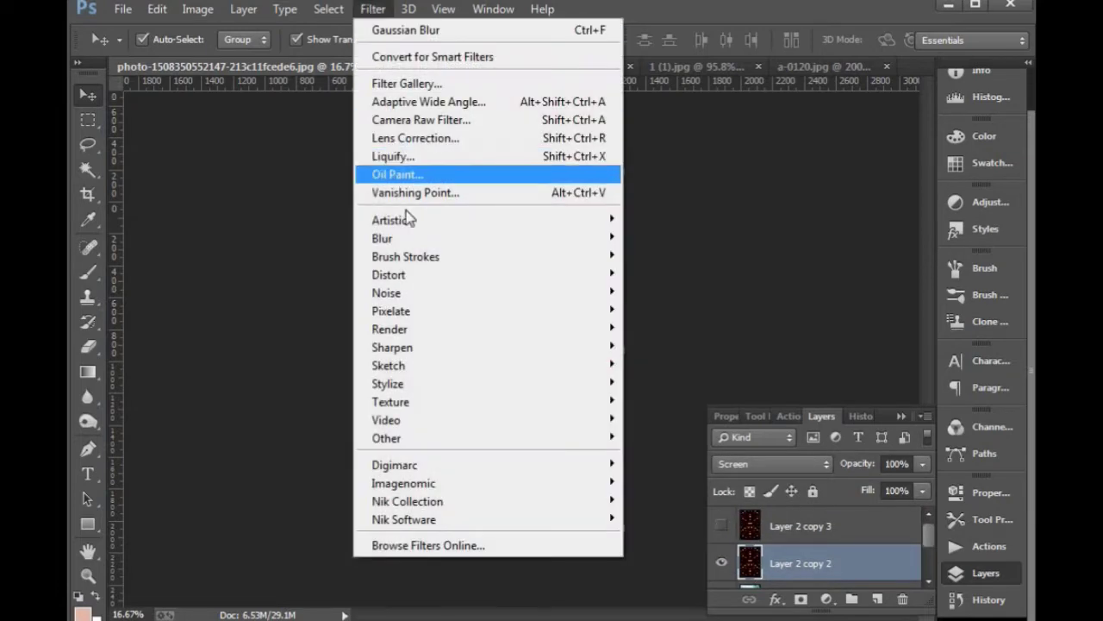
mouse_move(514, 249)
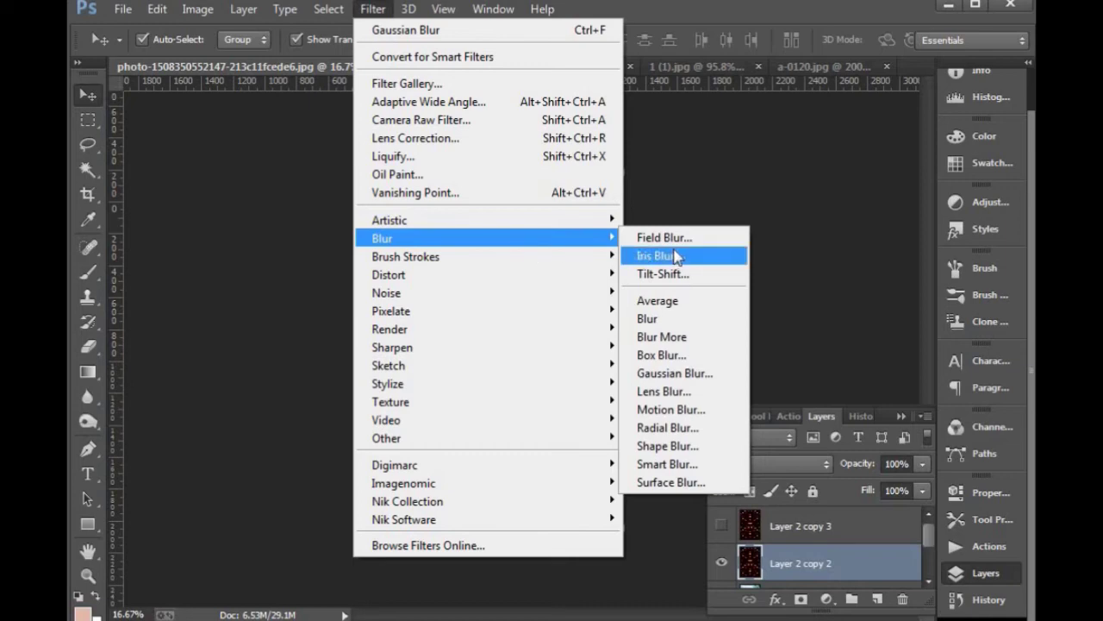
left_click(675, 373)
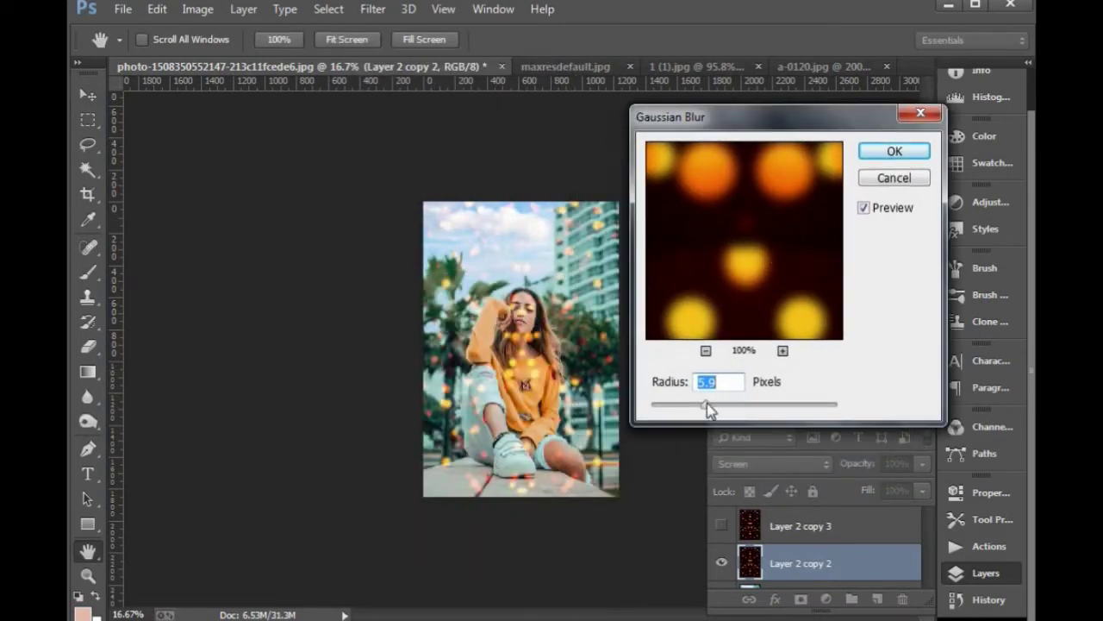
left_click_drag(706, 409, 720, 411)
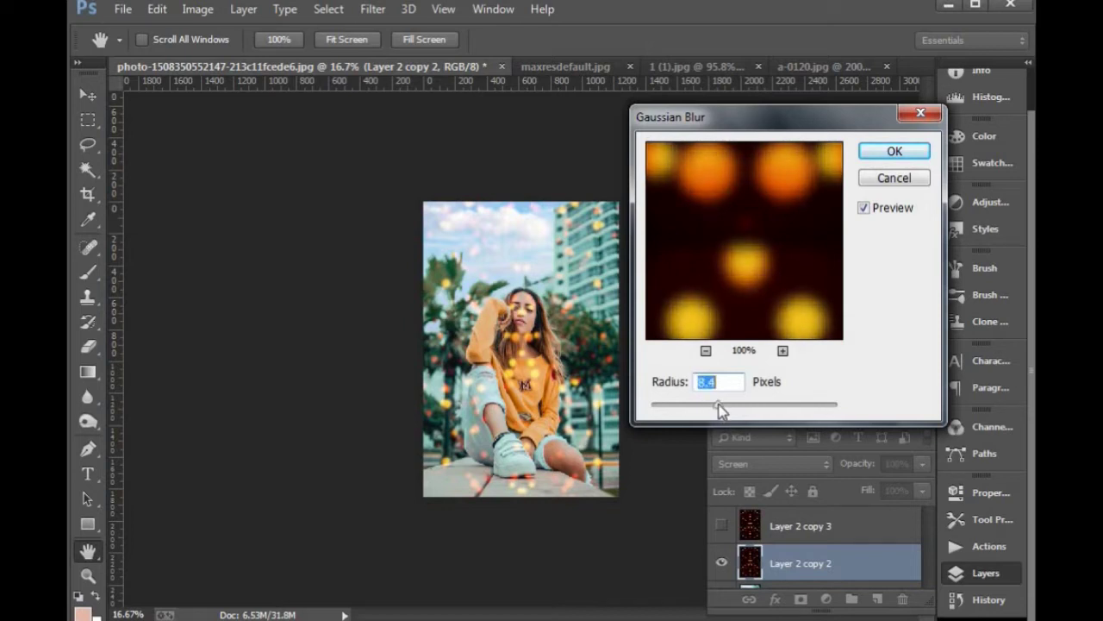
left_click(895, 151)
key("v")
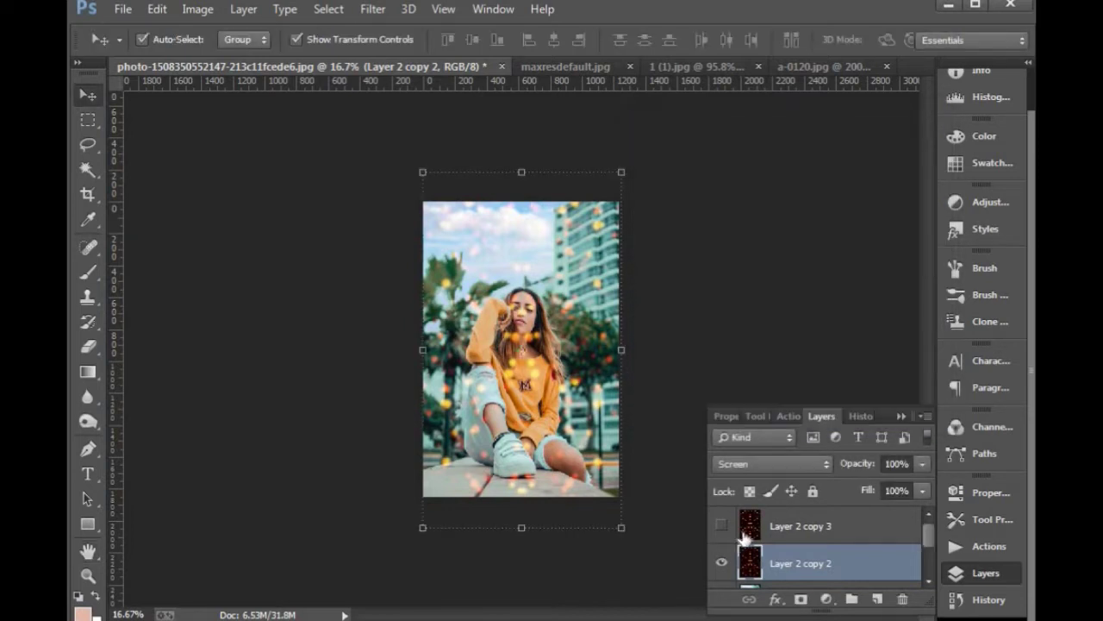
Show the upper bokeh copy and scale it up proportionally from its center, far beyond the canvas edges.
left_click(766, 527)
left_click(720, 527)
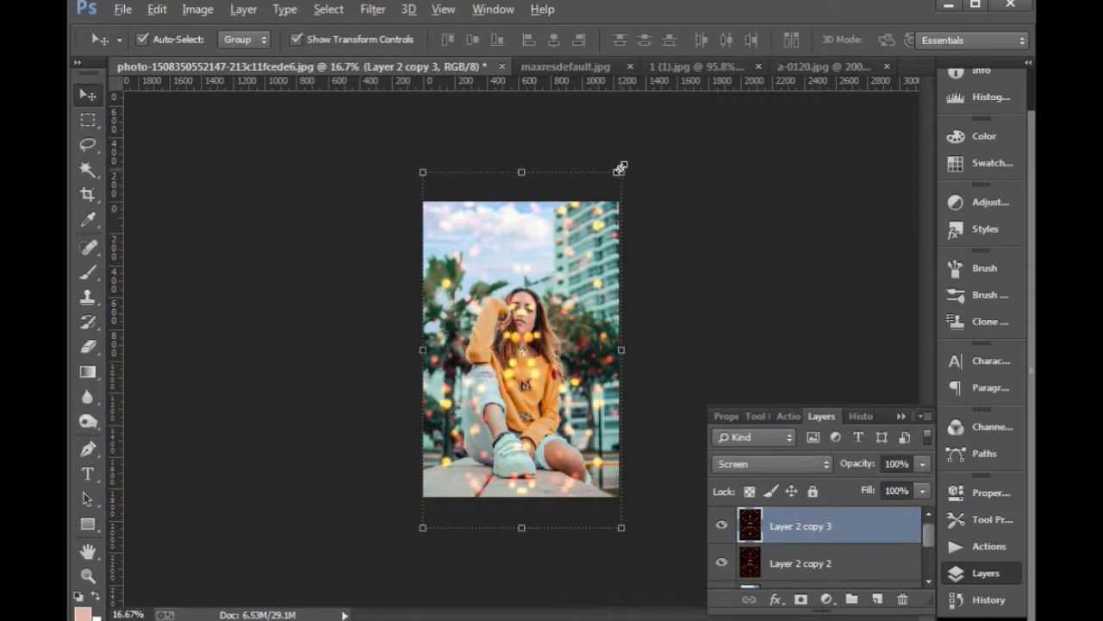
left_click_drag(620, 171, 718, 92)
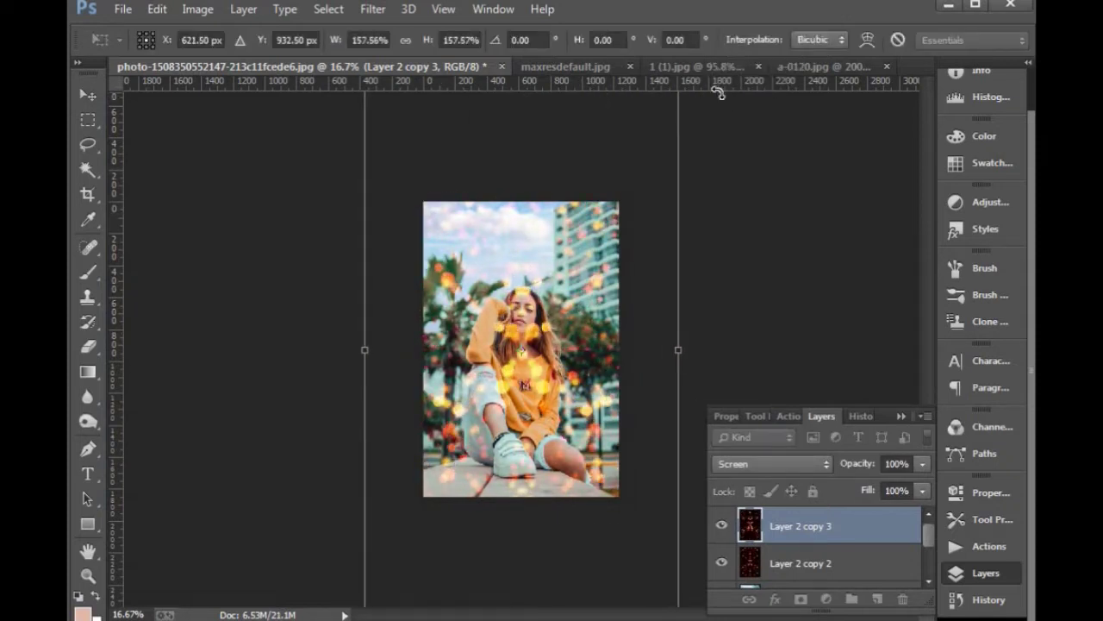
key("ctrl+minus")
left_click_drag(615, 200, 635, 156)
key("Return")
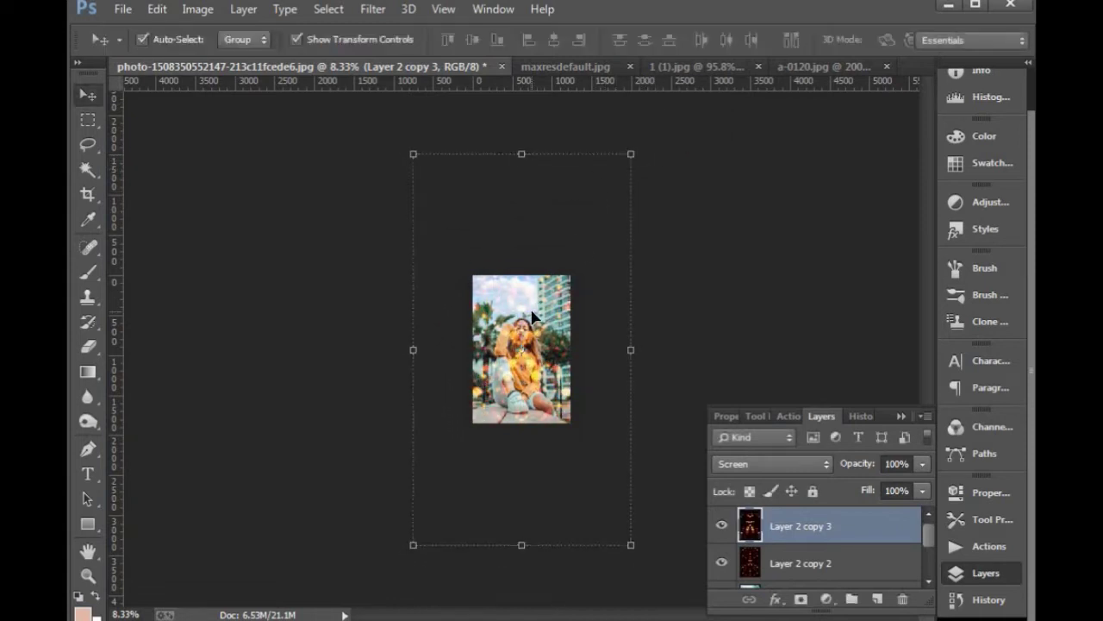
Crop the document to its existing canvas bounds to trim the overhanging bokeh pixels.
key("c")
key("Return")
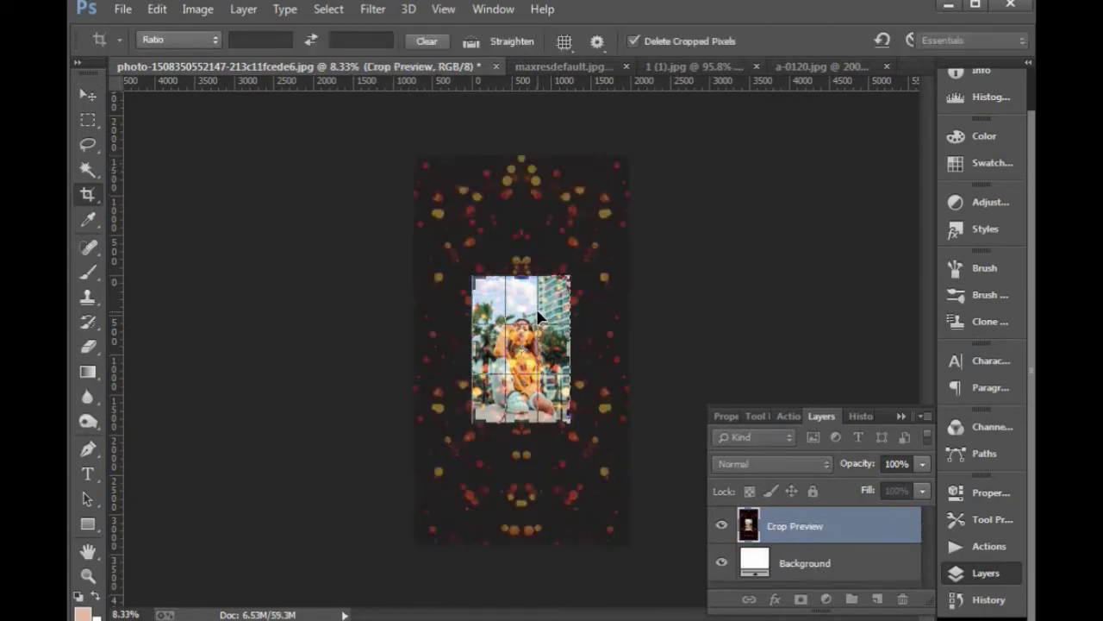
key("ctrl+0")
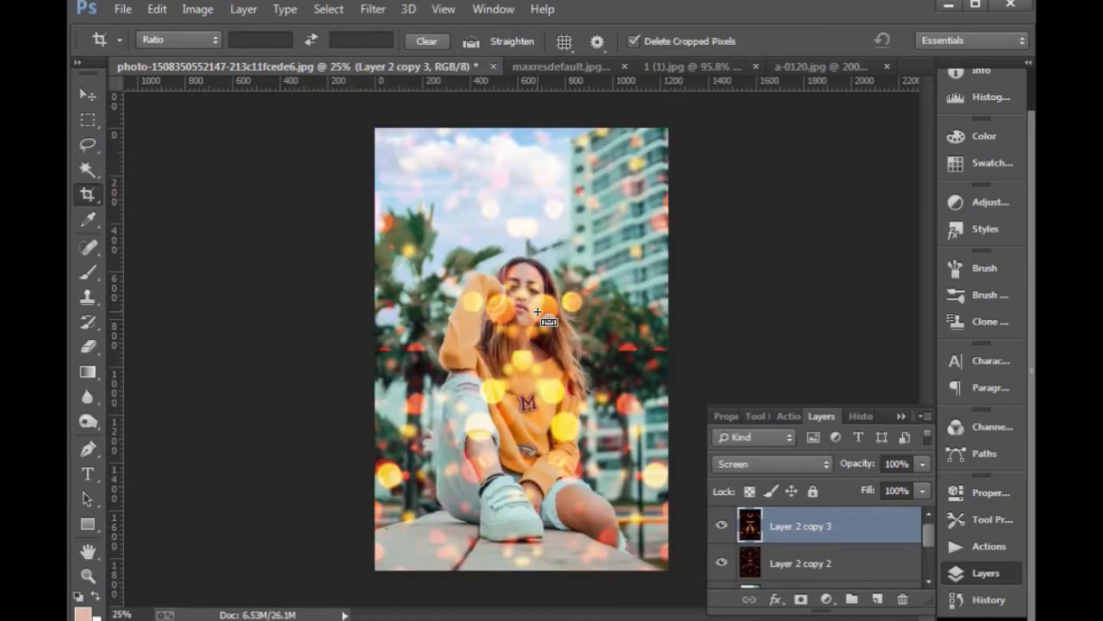
key("v")
Apply a Gaussian Blur with a radius of 36.0 pixels to the enlarged bokeh copy.
left_click(372, 8)
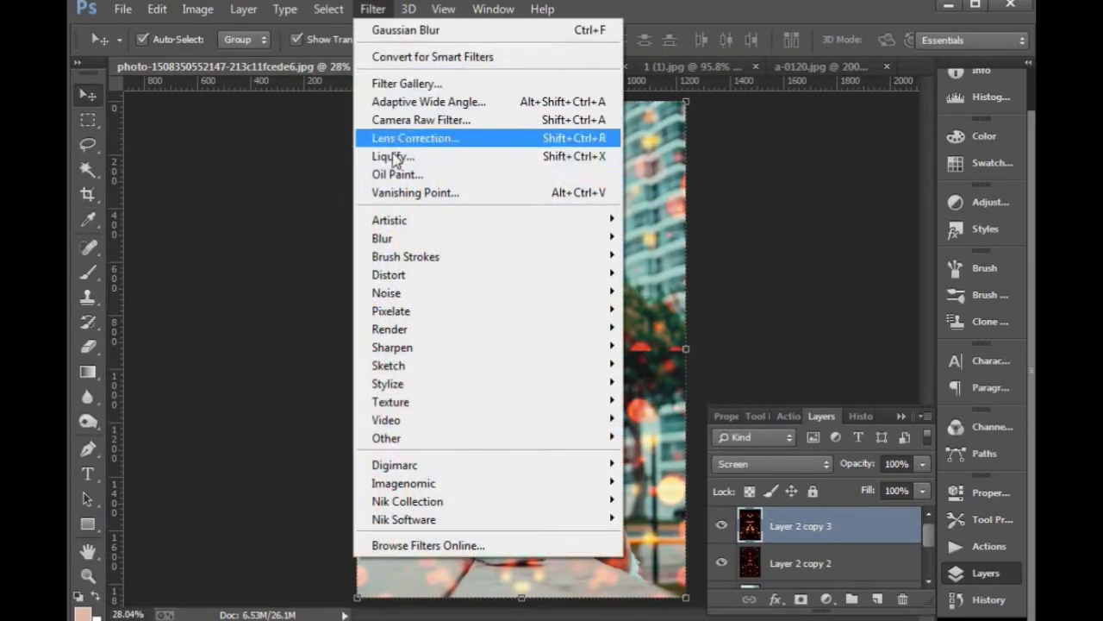
mouse_move(397, 238)
left_click(703, 378)
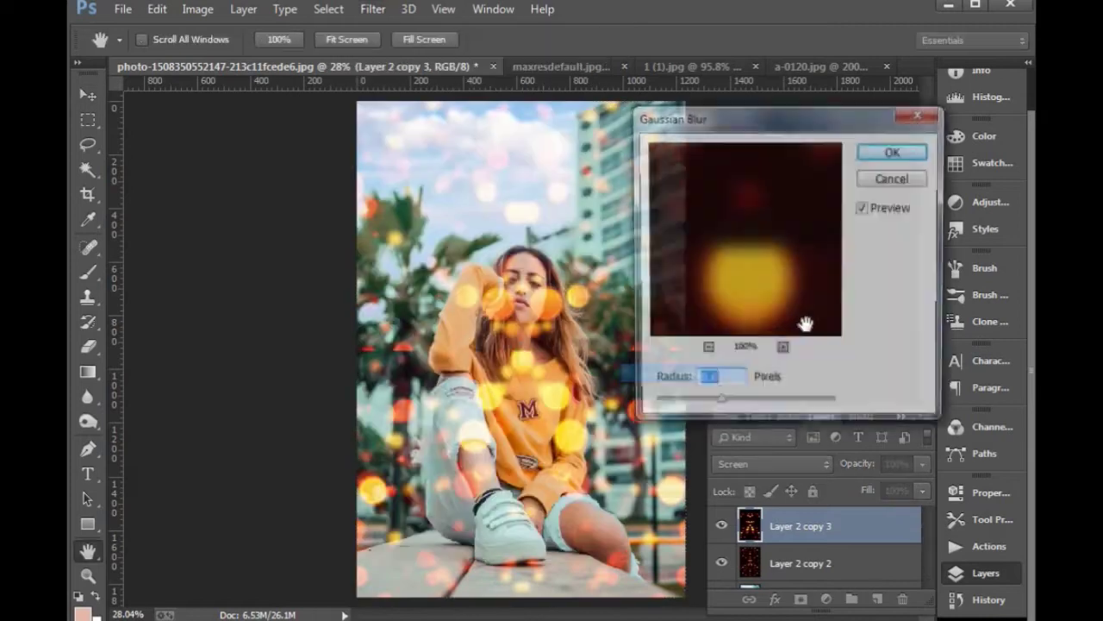
left_click_drag(737, 409, 740, 404)
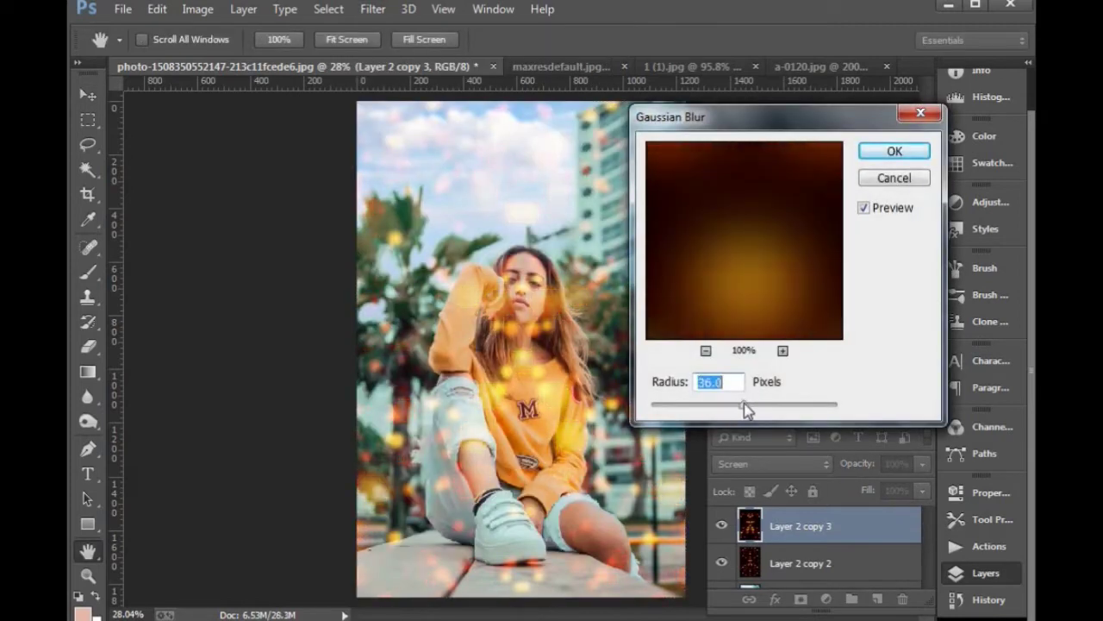
left_click(895, 151)
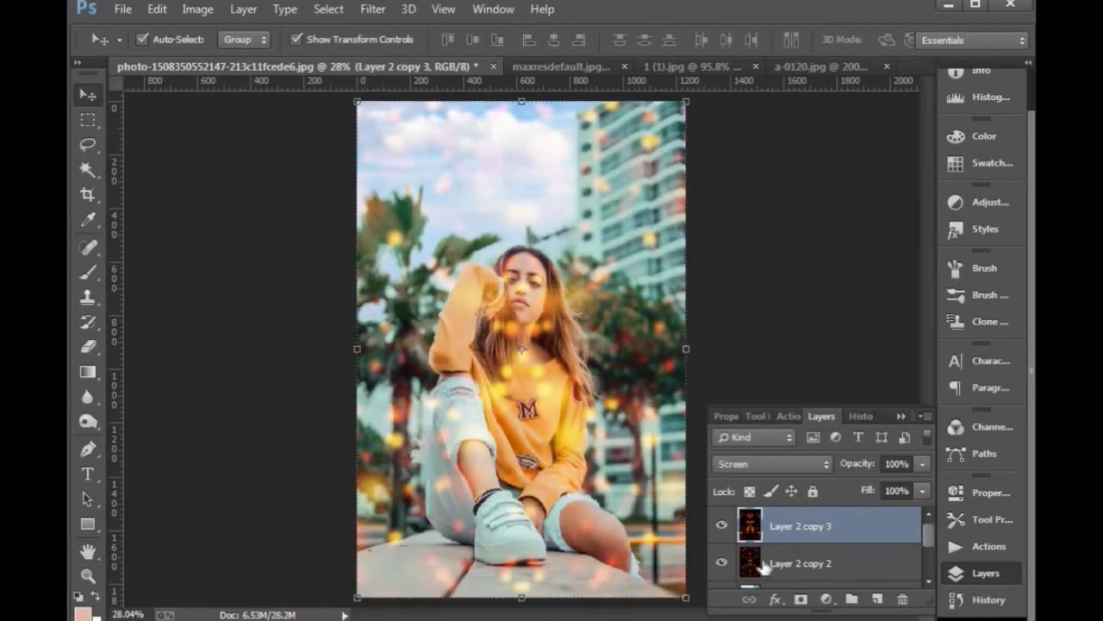
Hide the enlarged bokeh copy and erase the lower bokeh layer over the woman's face and chest with an 800 px eraser.
left_click(721, 526)
left_click(752, 565)
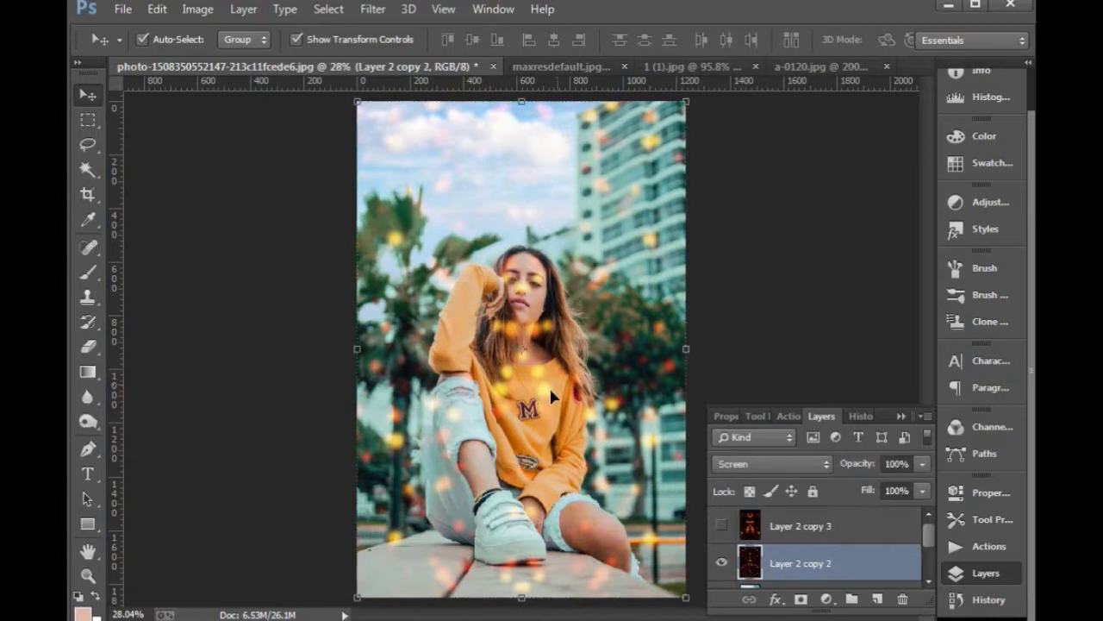
left_click(88, 345)
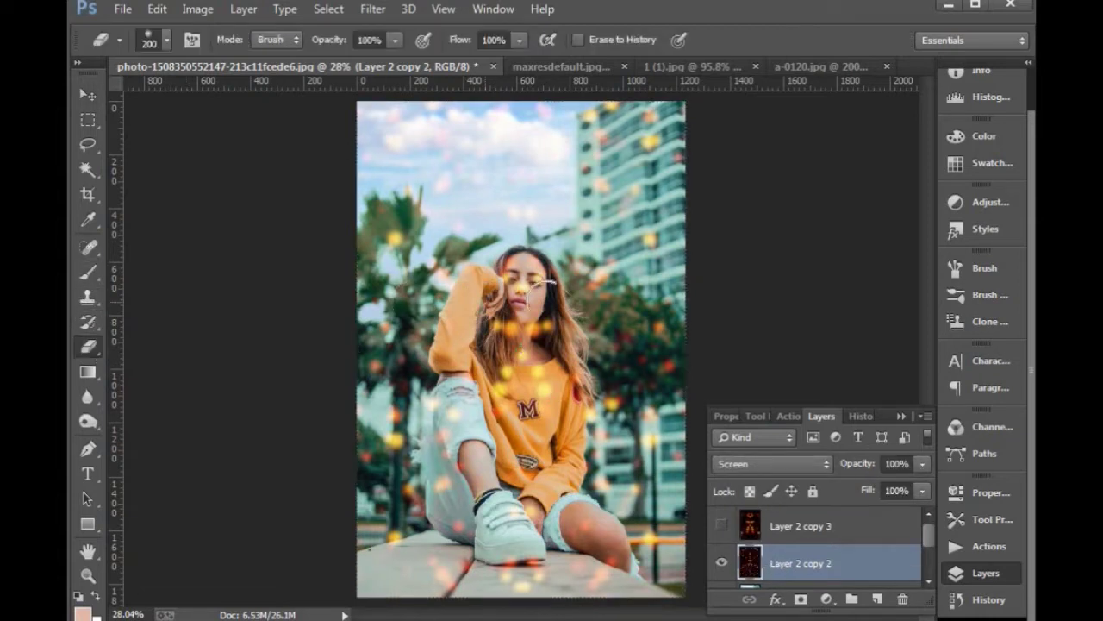
key("bracketright")
key("bracketright")
key("bracketright")
key("bracketright")
key("bracketright")
left_click(519, 364)
left_click(528, 302)
left_click(536, 250)
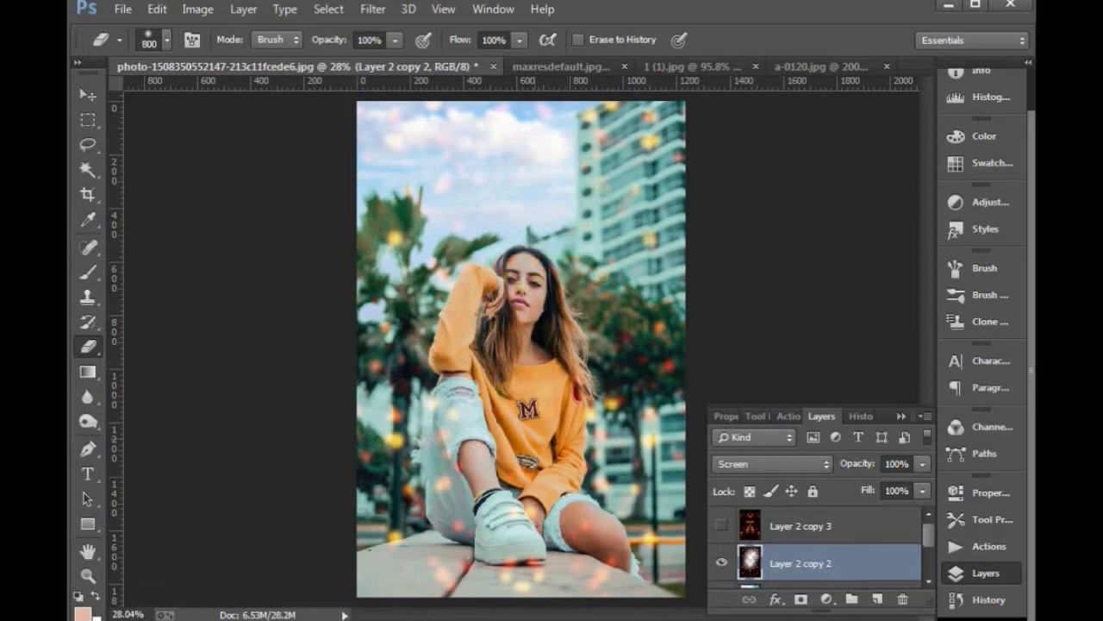
Erase the lower bokeh layer over the woman's torso and legs.
left_click(543, 431)
left_click(469, 431)
left_click(554, 358)
key("v")
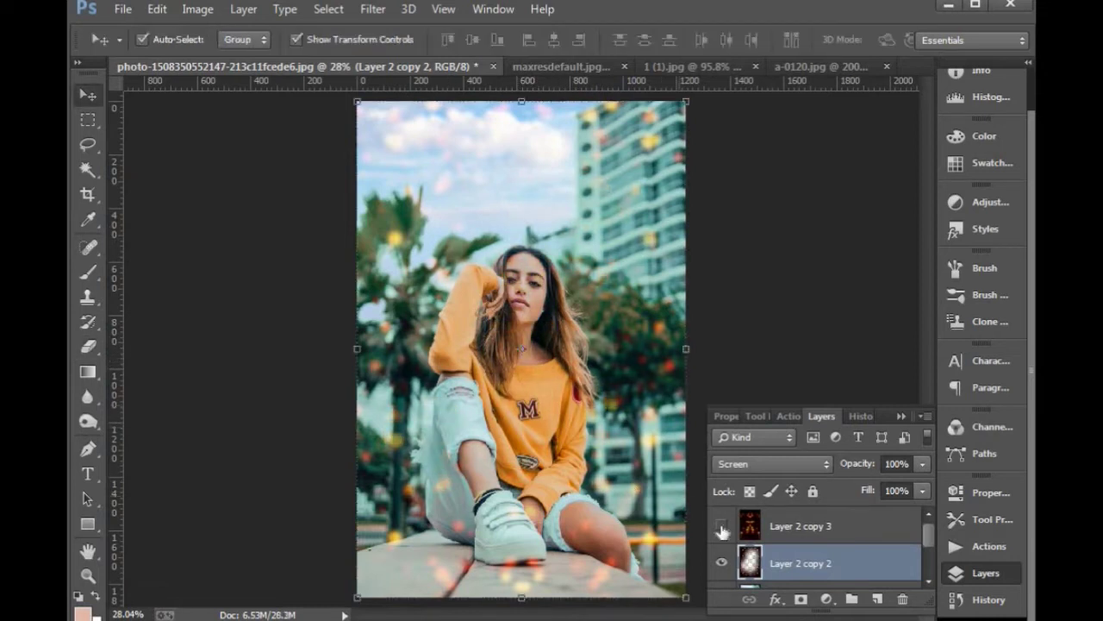
left_click(200, 10)
mouse_move(364, 54)
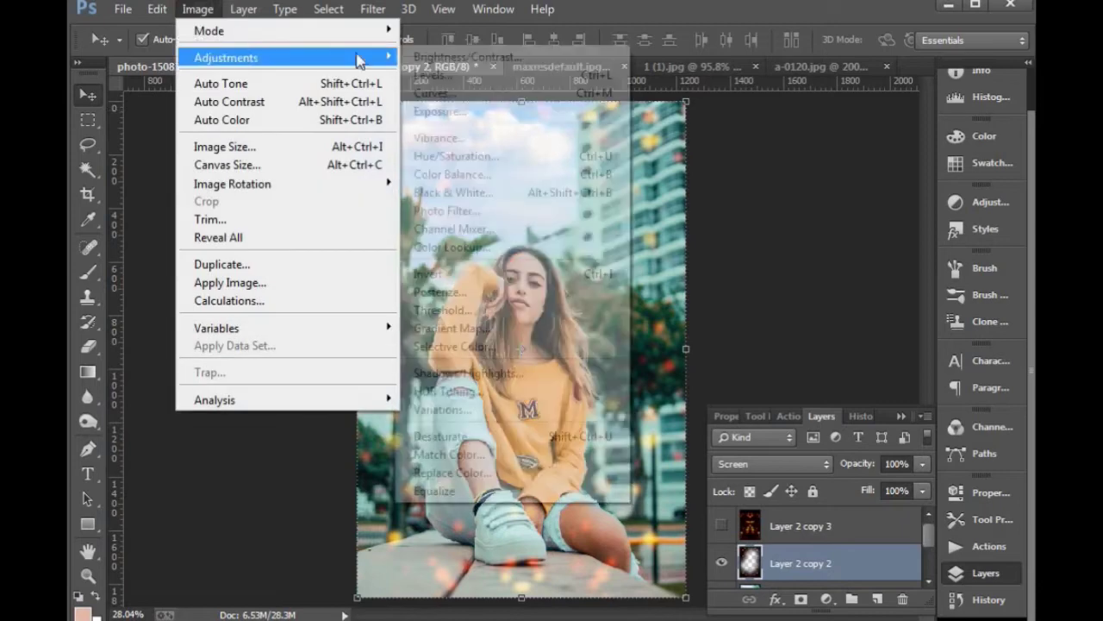
left_click(456, 174)
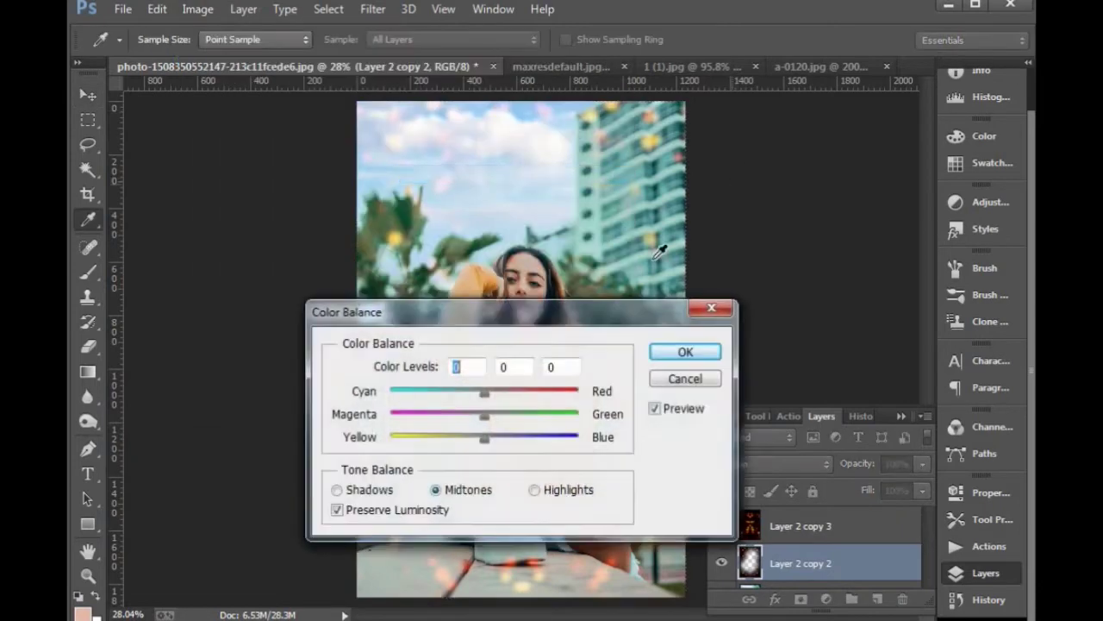
left_click_drag(647, 319, 922, 174)
left_click_drag(759, 248, 617, 251)
left_click_drag(758, 291, 874, 288)
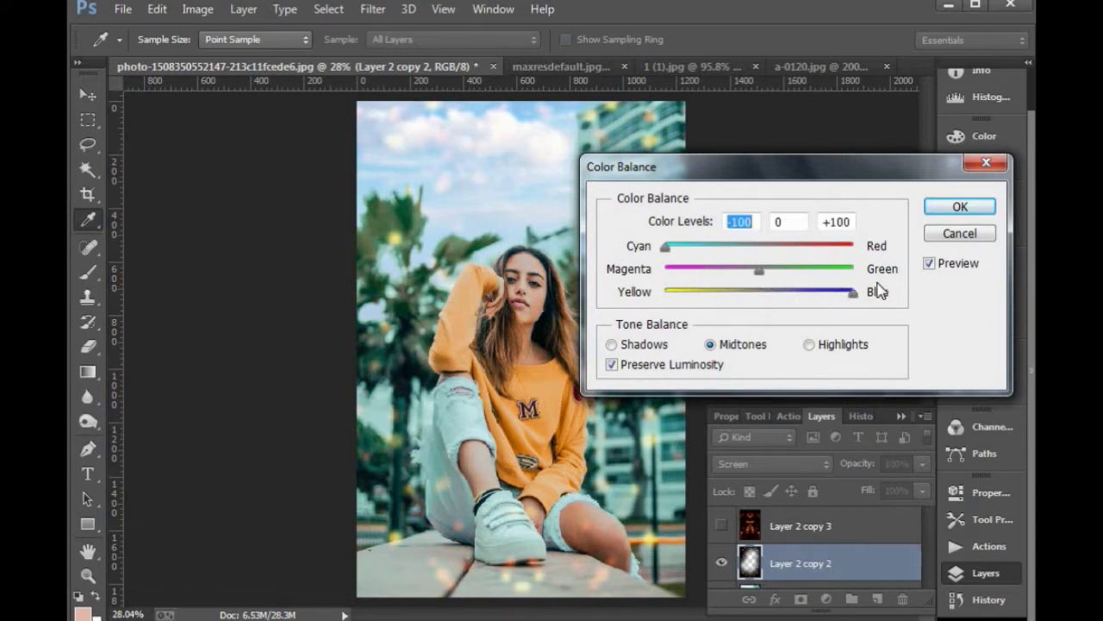
left_click(977, 233)
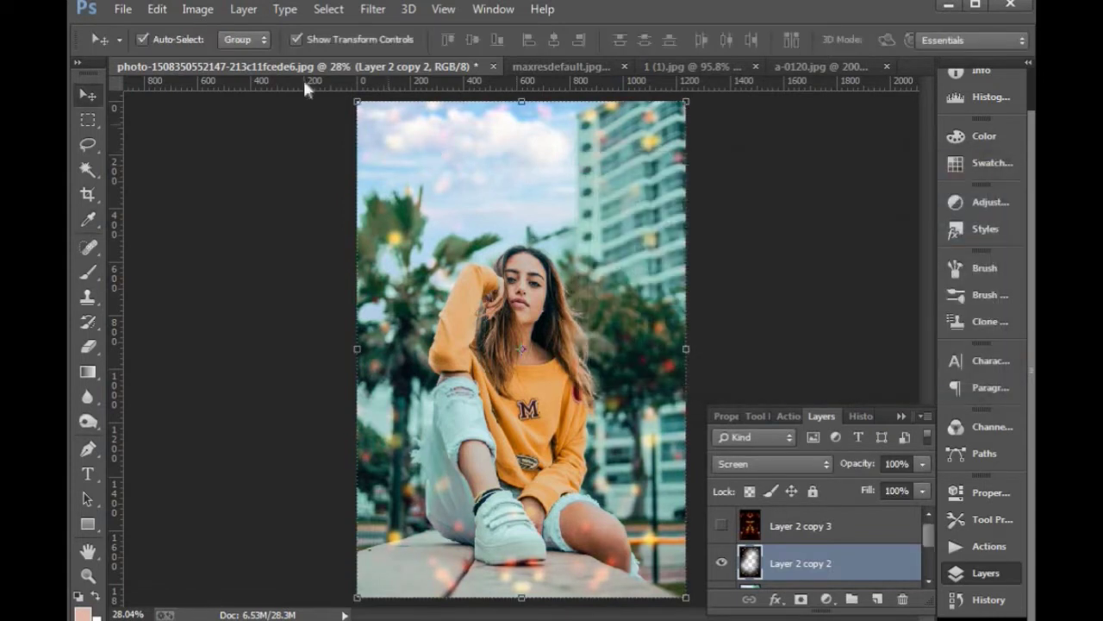
Try desaturating the lower bokeh layer completely with a Hue/Saturation adjustment of -100 saturation.
left_click(197, 9)
mouse_move(235, 60)
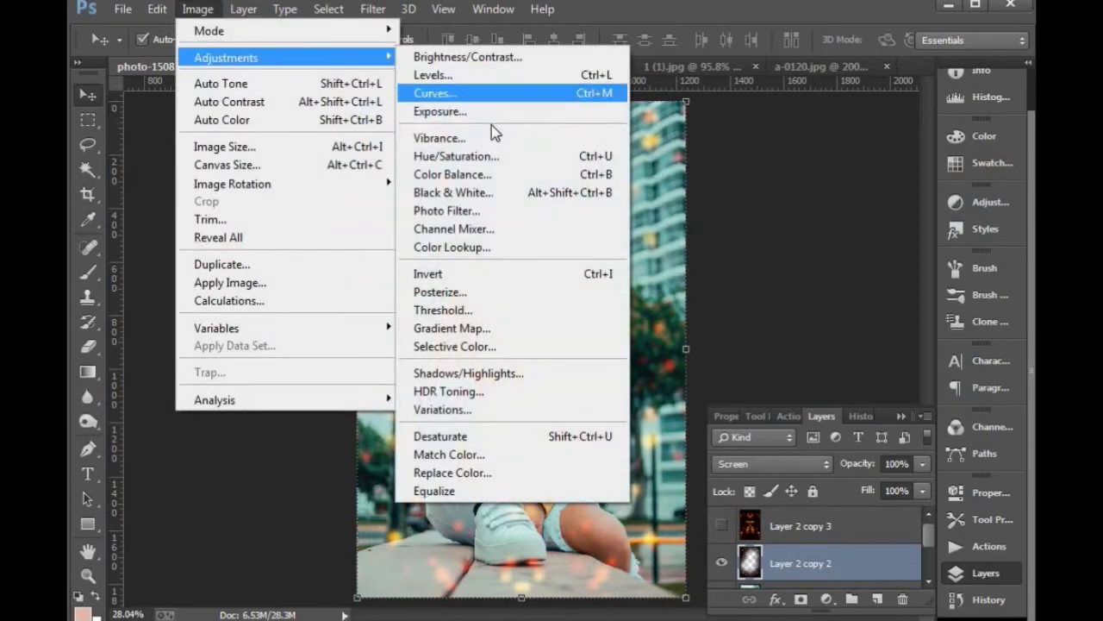
left_click(549, 160)
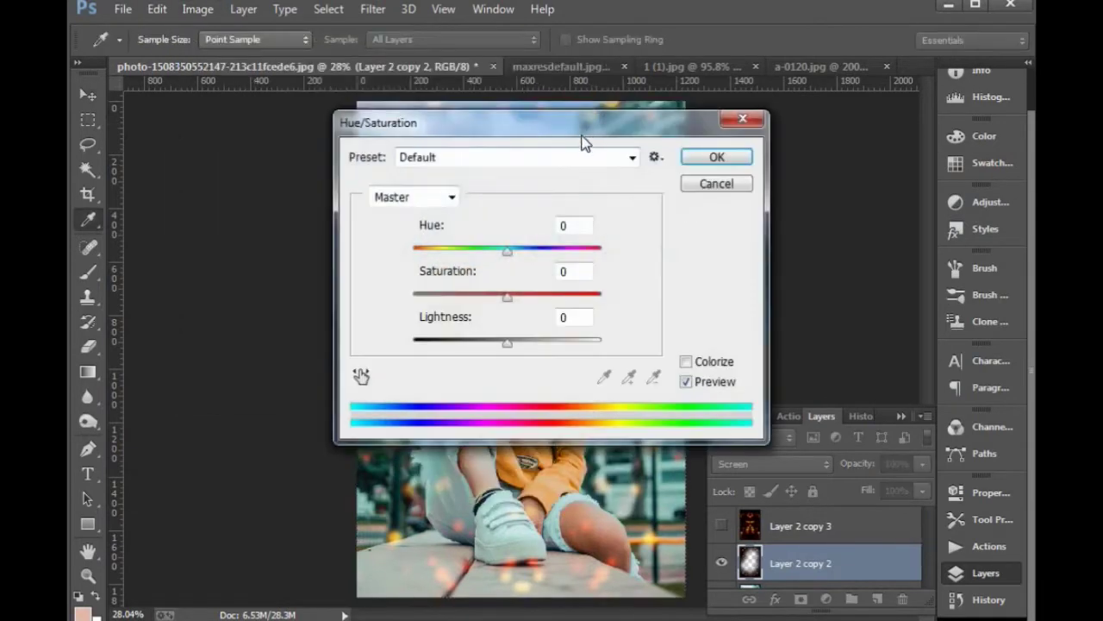
left_click_drag(584, 123, 849, 126)
left_click_drag(735, 291, 607, 293)
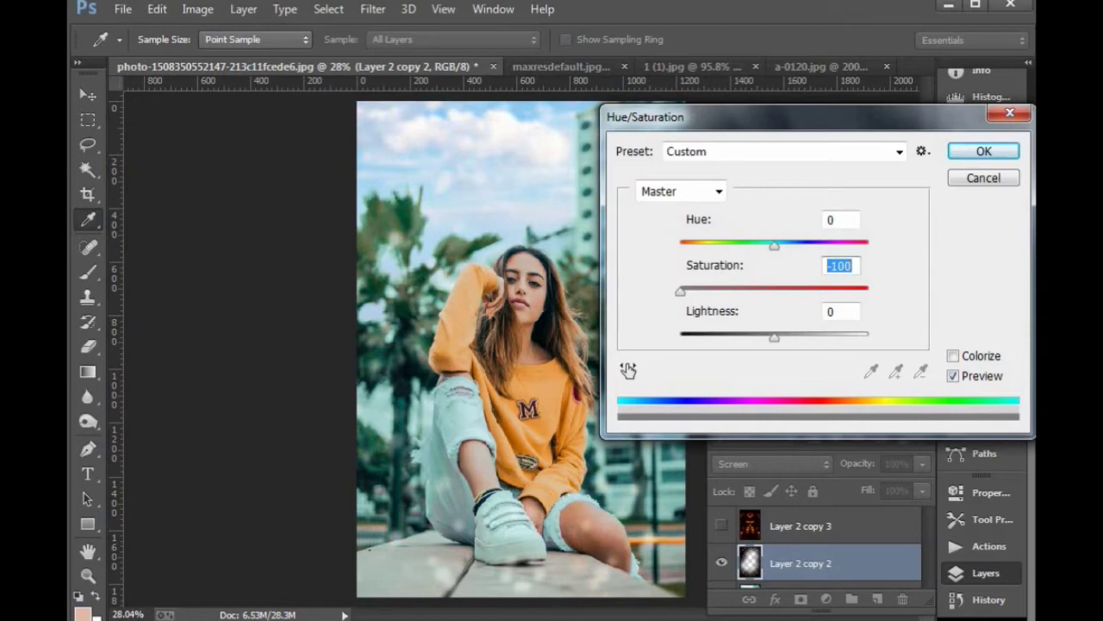
left_click(1000, 155)
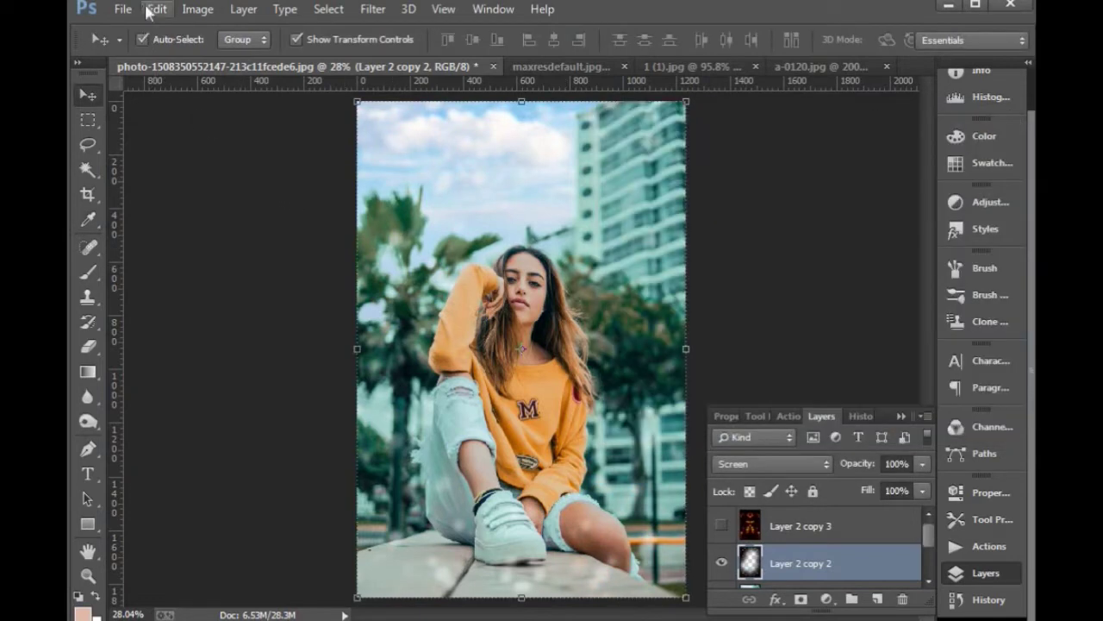
Try tinting the lower bokeh layer's midtones with a Color Balance of -67 cyan/red and +61 yellow/blue.
left_click(197, 9)
mouse_move(207, 57)
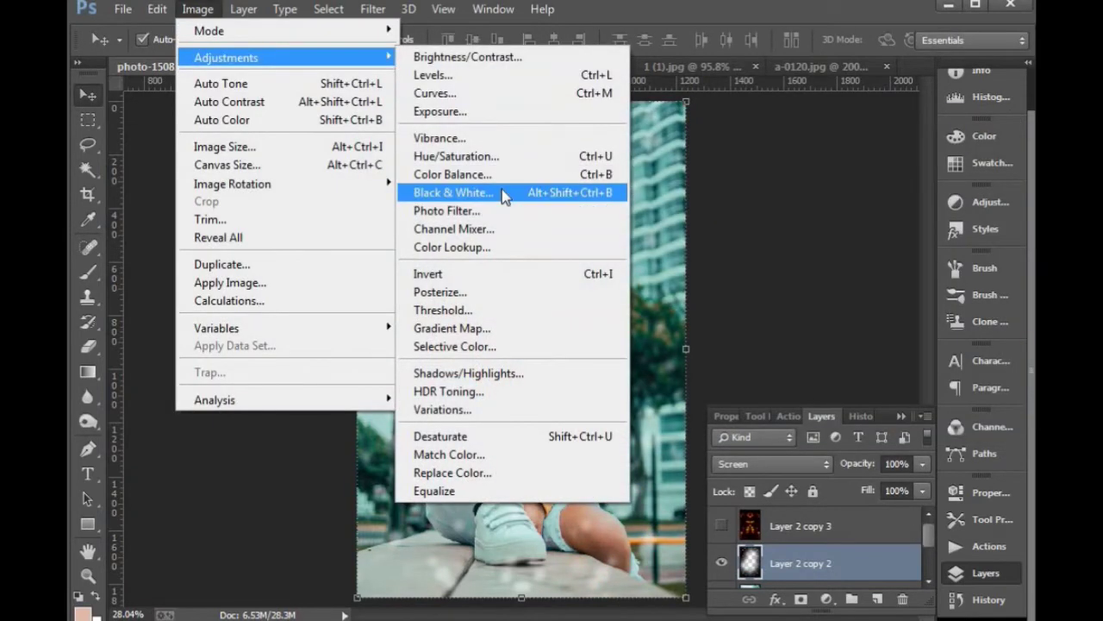
left_click(504, 174)
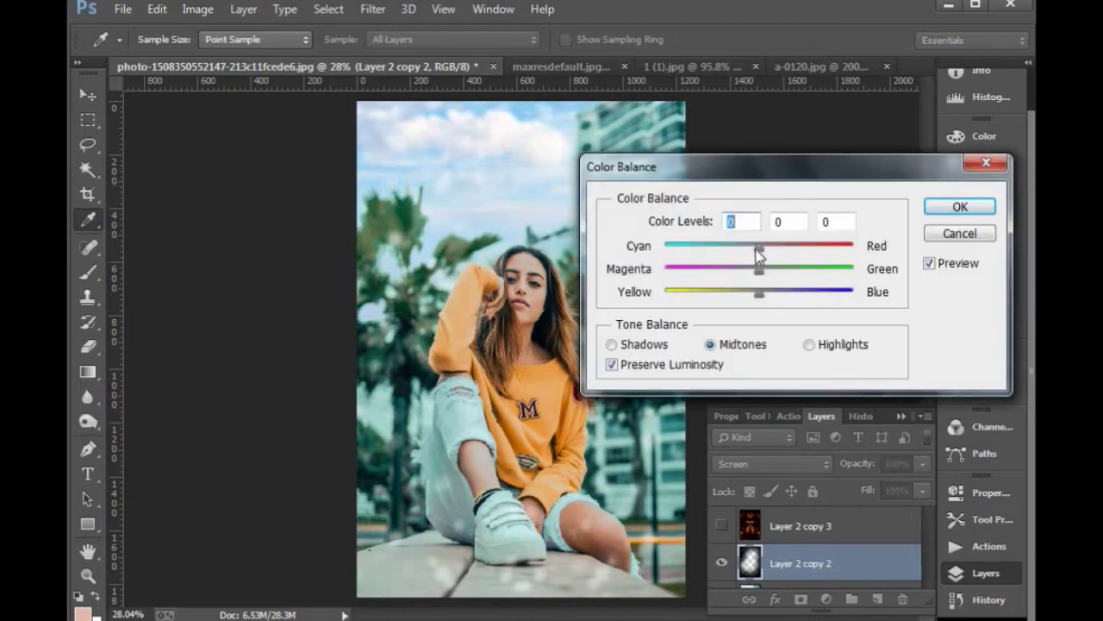
left_click_drag(758, 250, 699, 250)
left_click_drag(764, 295, 816, 294)
left_click(705, 246)
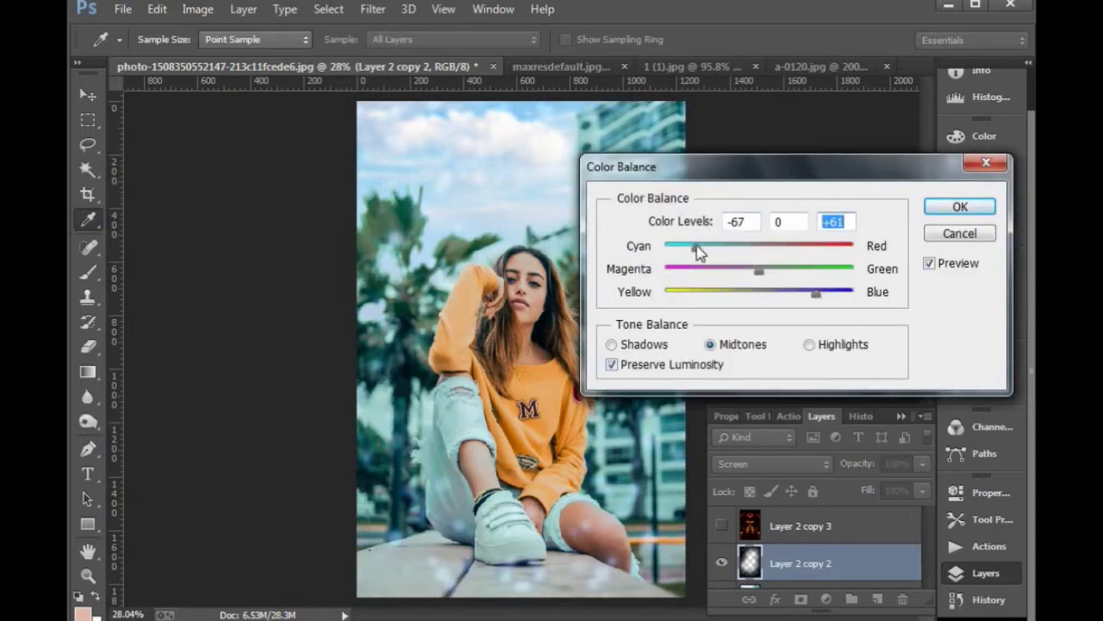
left_click(699, 249)
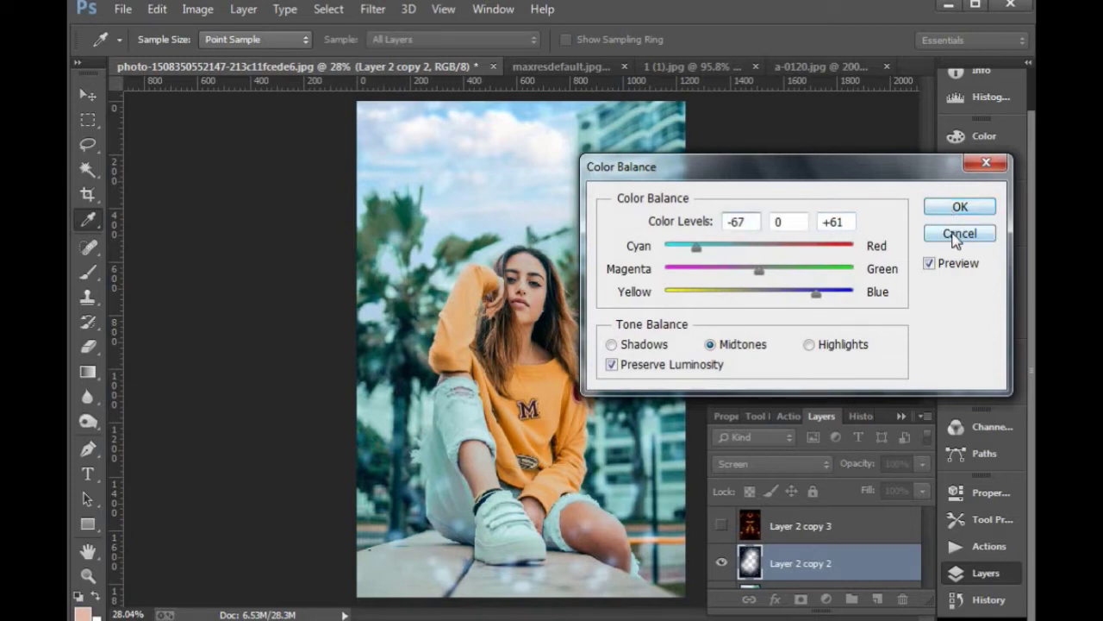
left_click(956, 235)
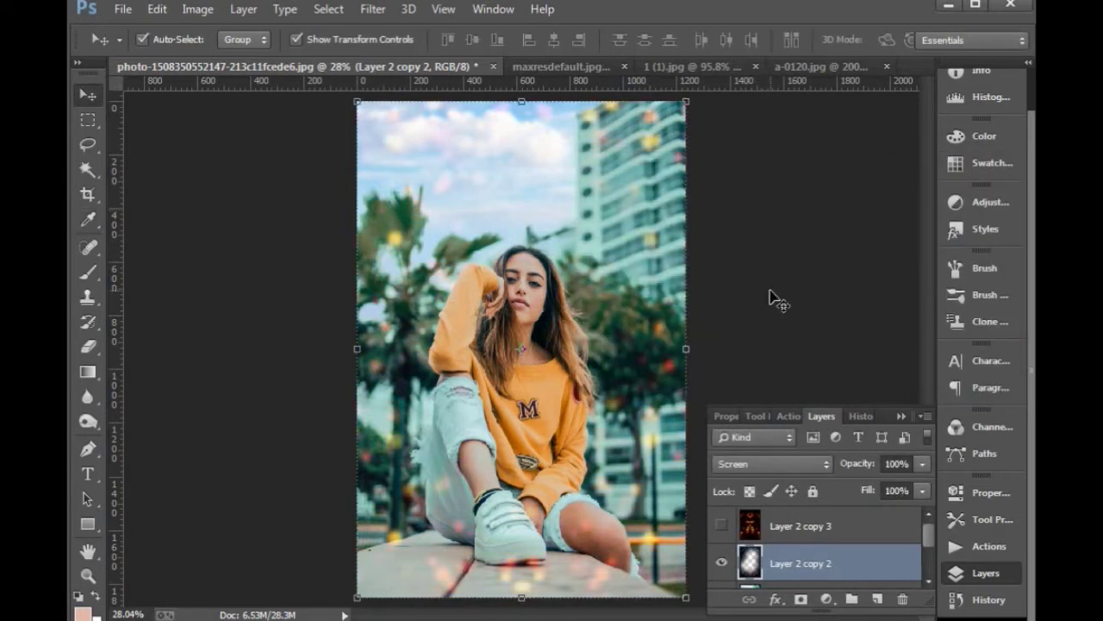
Show the enlarged bokeh copy again and erase its glow over the woman's face and hand with a 600 px eraser.
left_click(721, 525)
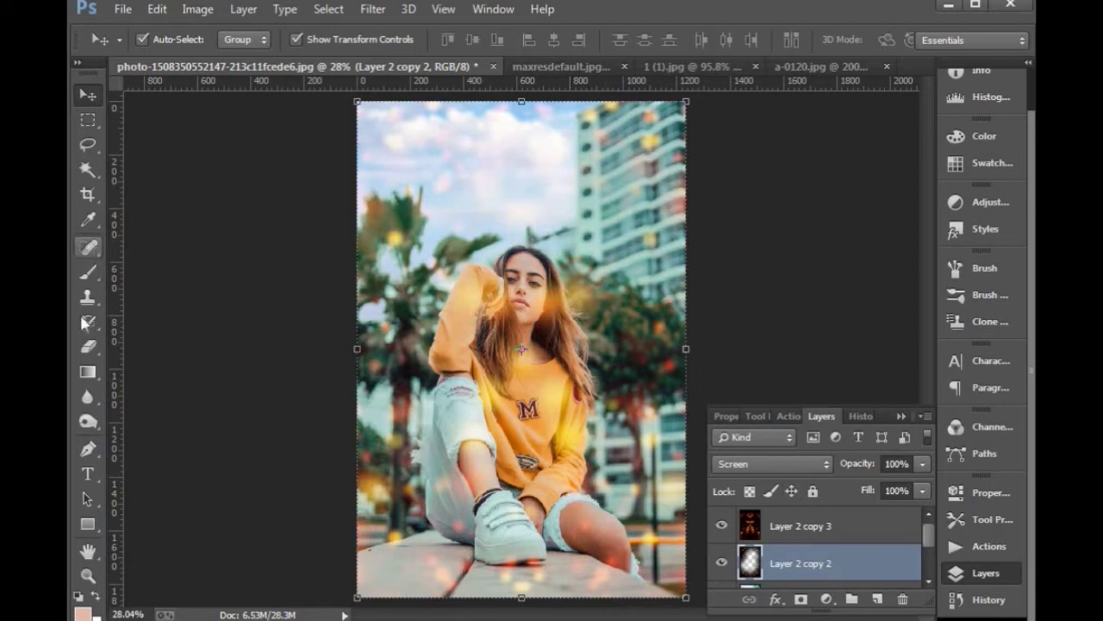
key("e")
left_click(804, 525)
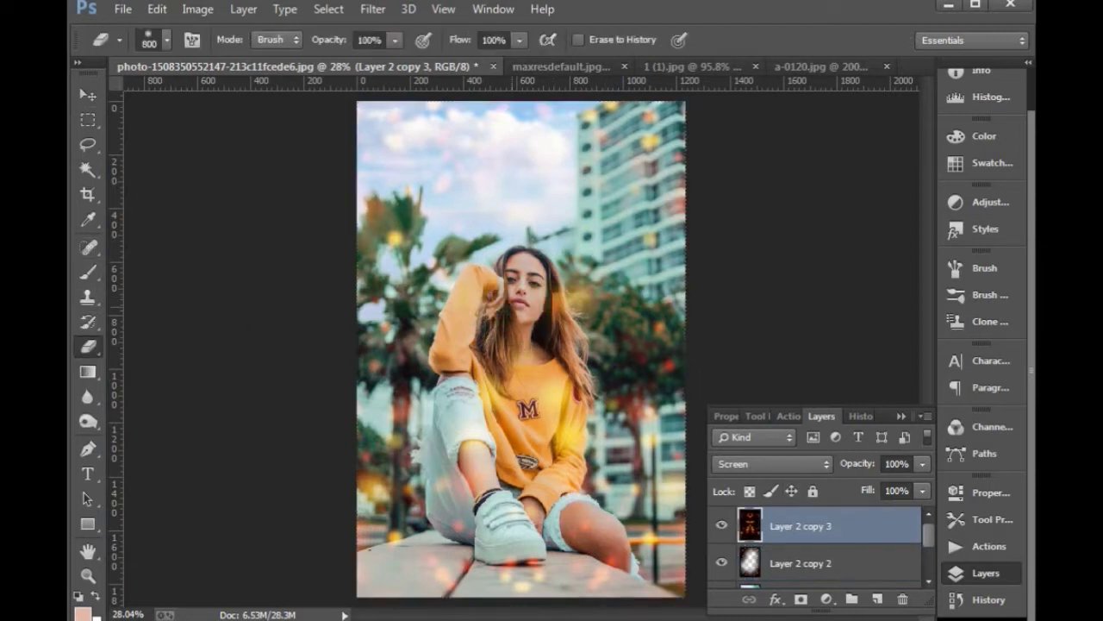
key("ctrl+z")
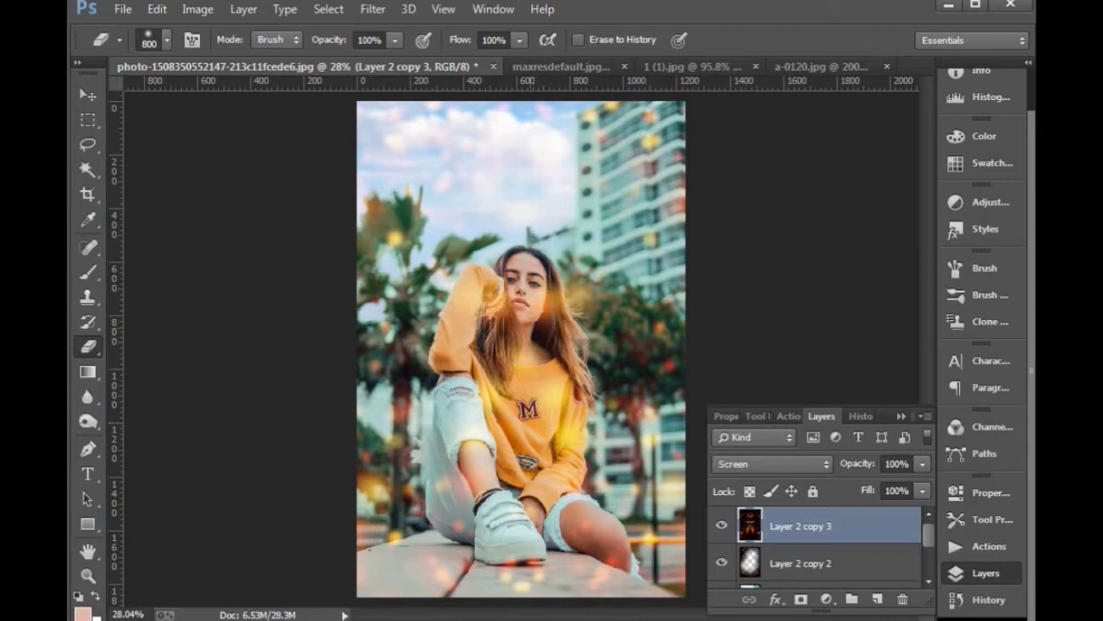
left_click(540, 304)
left_click(499, 310)
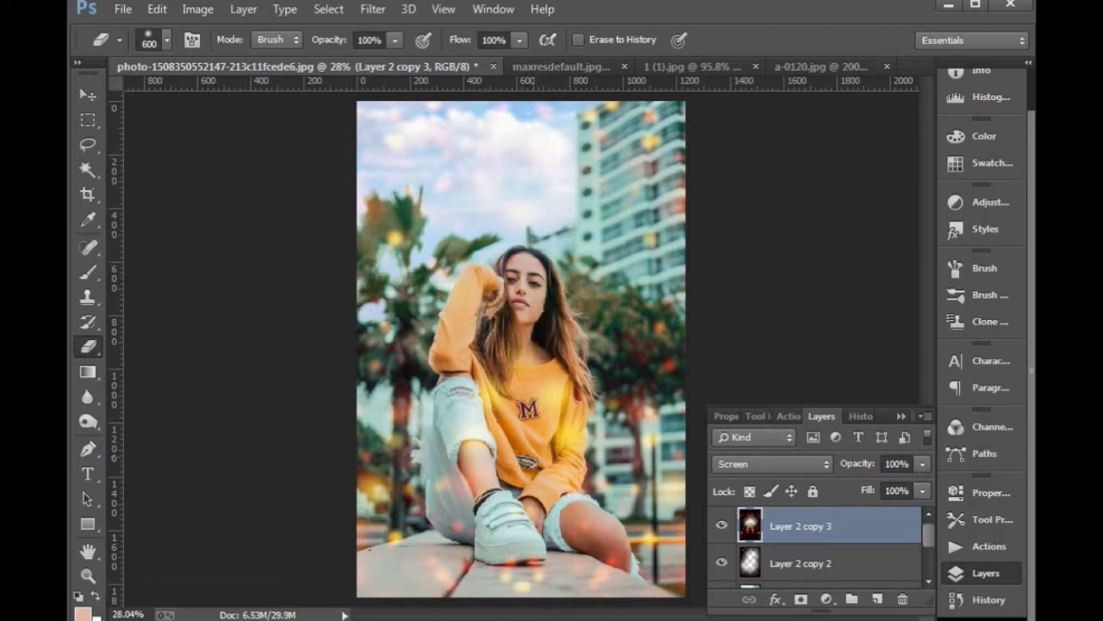
key("v")
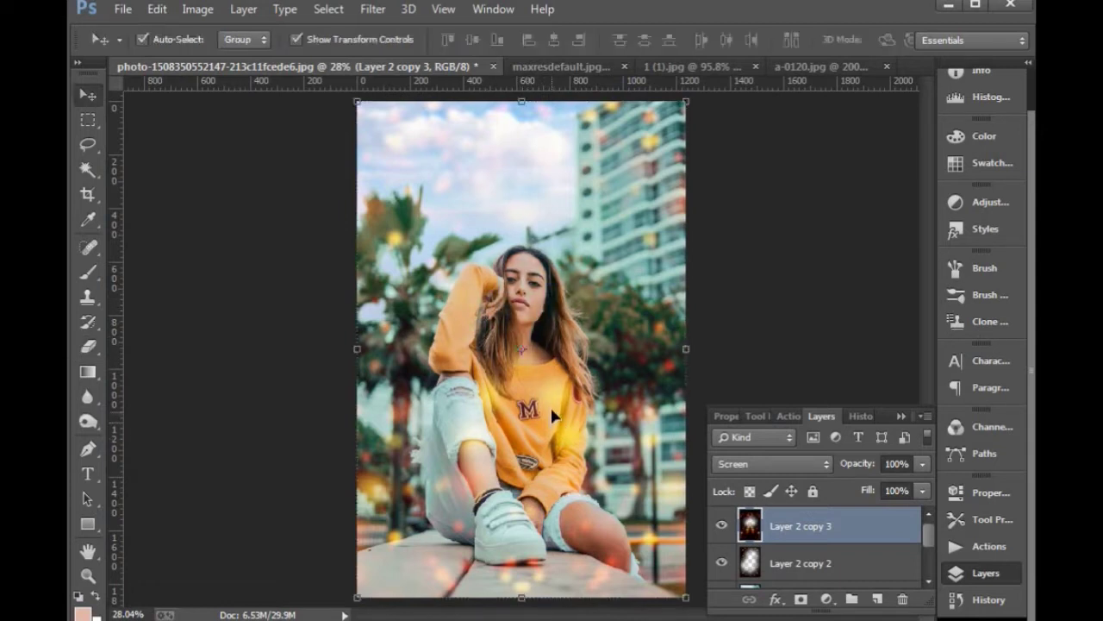
Fine-tune the enlarged bokeh copy's opacity and set the lower bokeh layer's opacity to 71%.
key("ctrl+minus")
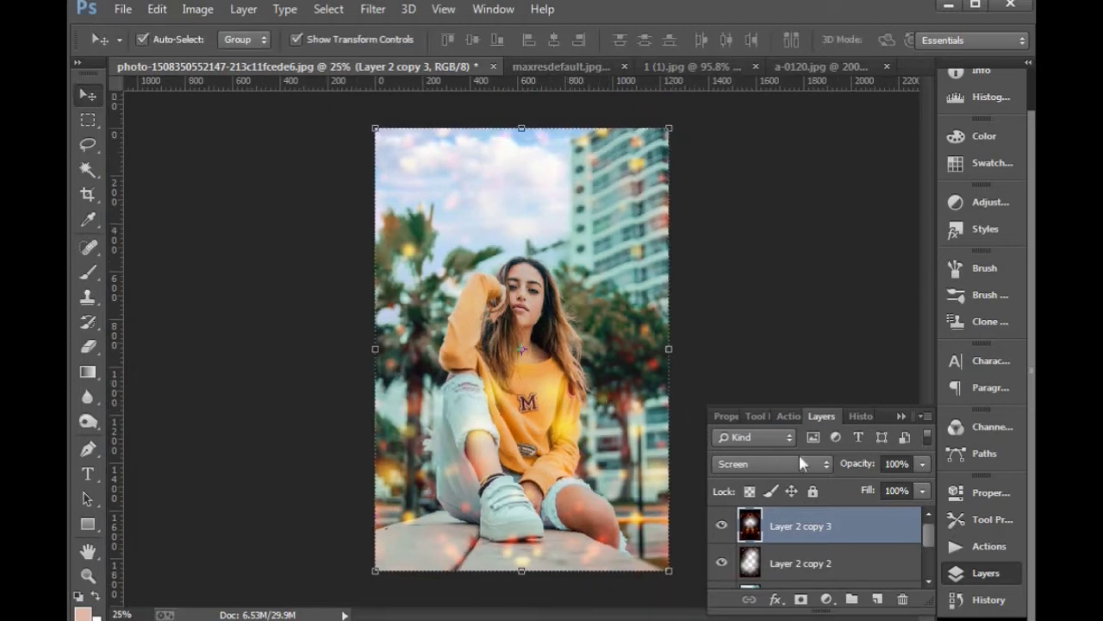
left_click_drag(863, 466, 857, 466)
left_click(825, 564)
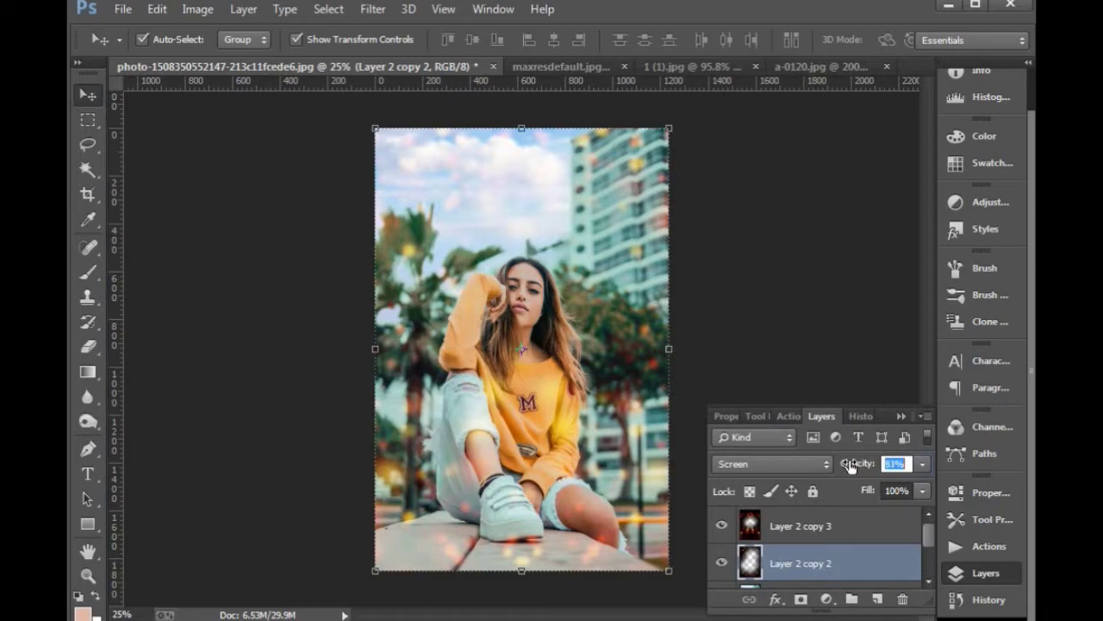
Darken the edges of the portrait in Layer 1 with a Camera Raw post-crop vignette amount of -60.
scroll(836, 529, "down", 1)
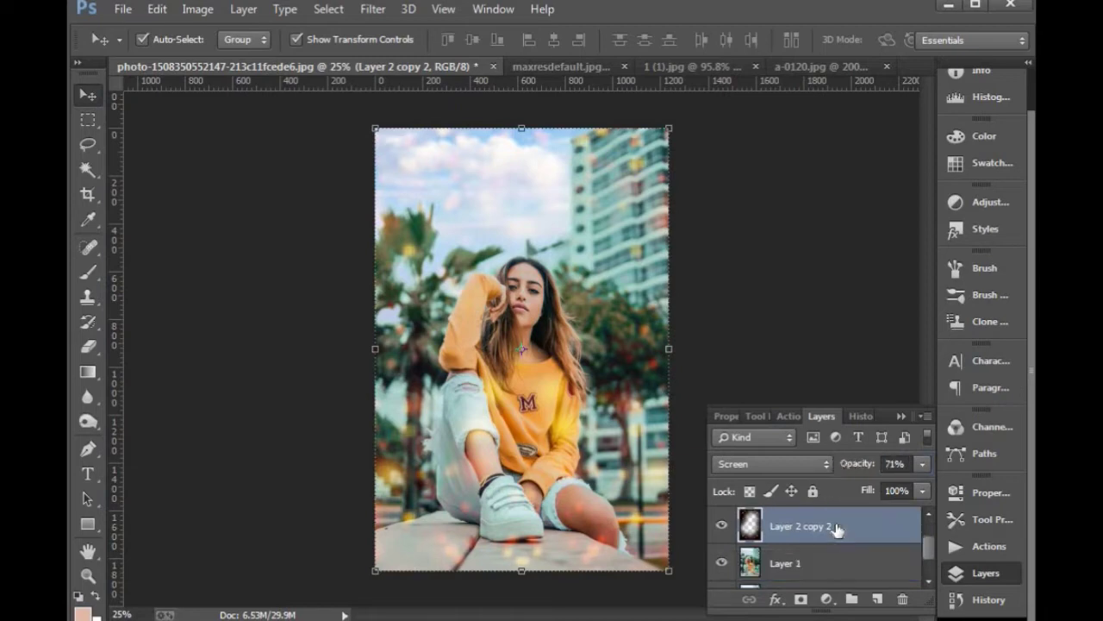
left_click(811, 564)
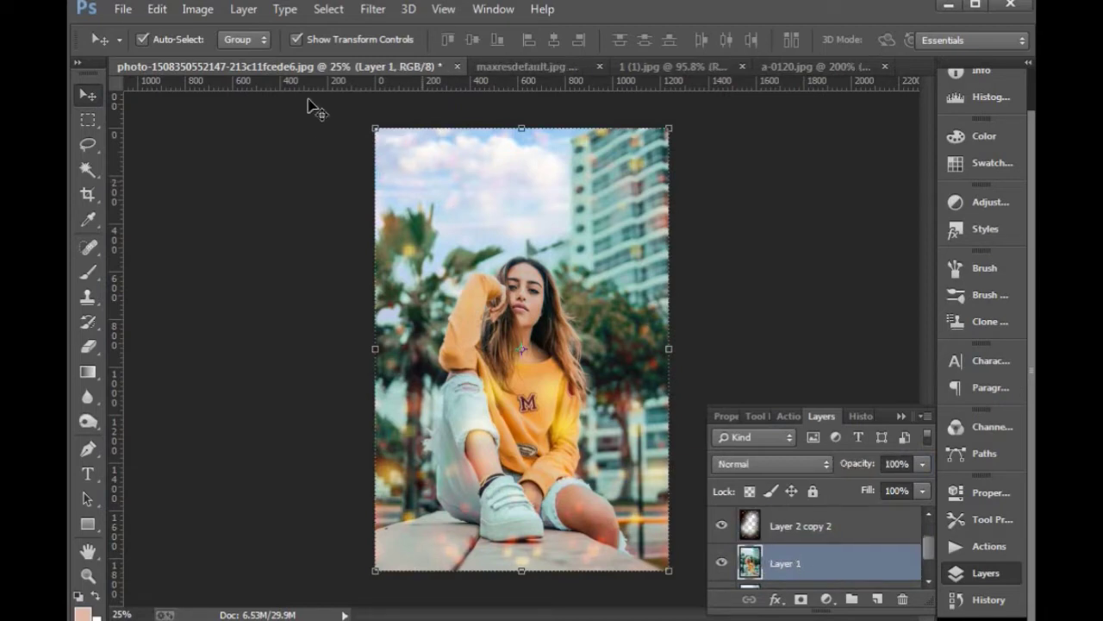
left_click(373, 9)
left_click(422, 121)
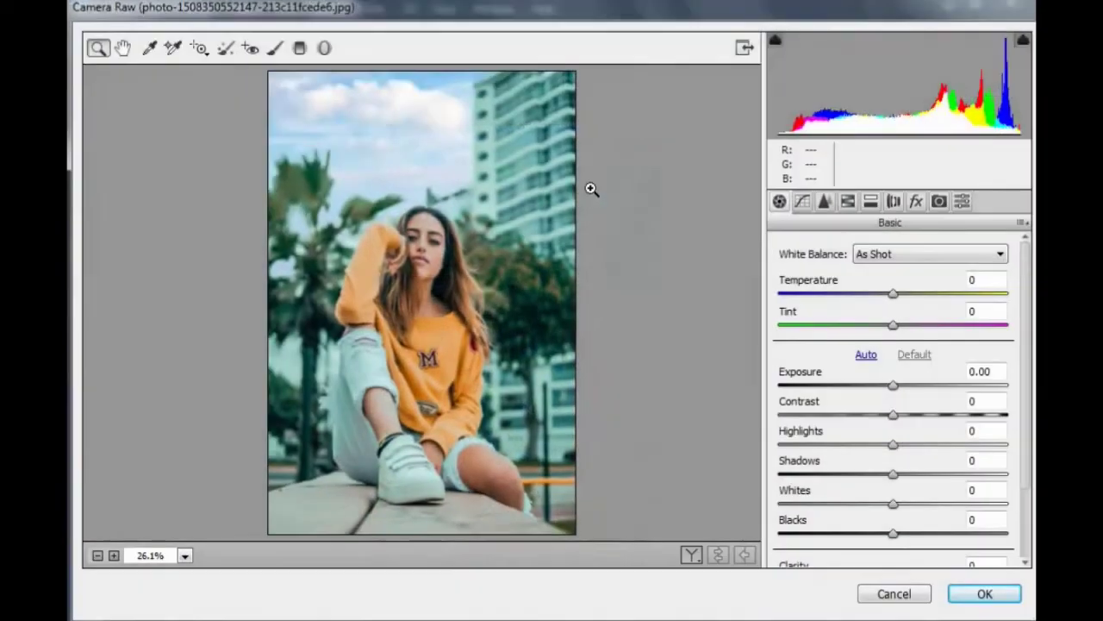
left_click(913, 205)
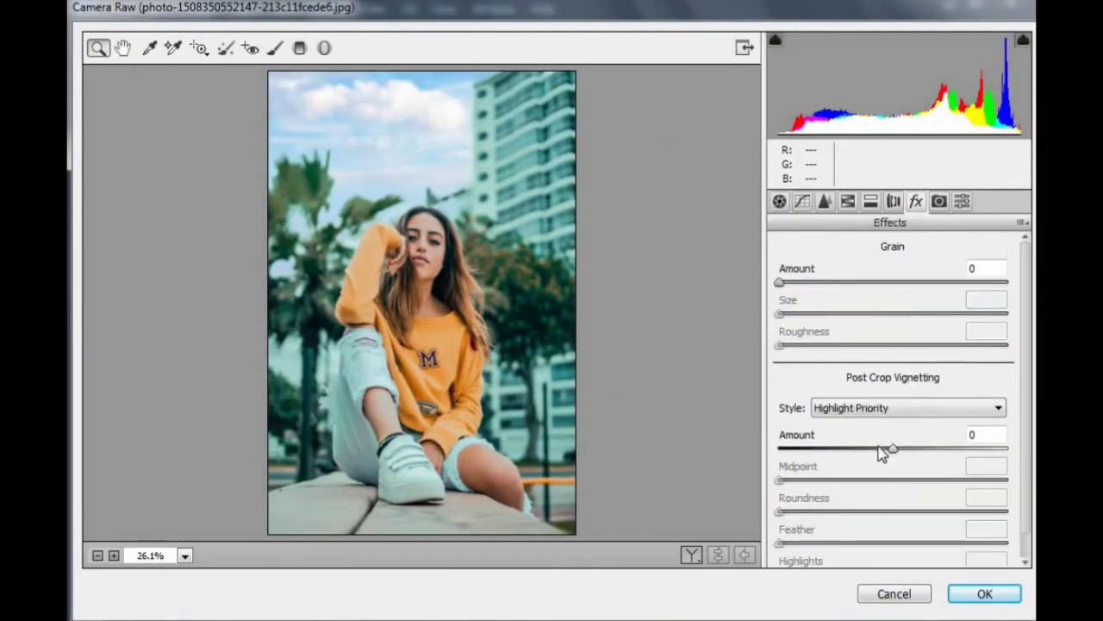
left_click_drag(888, 451, 823, 449)
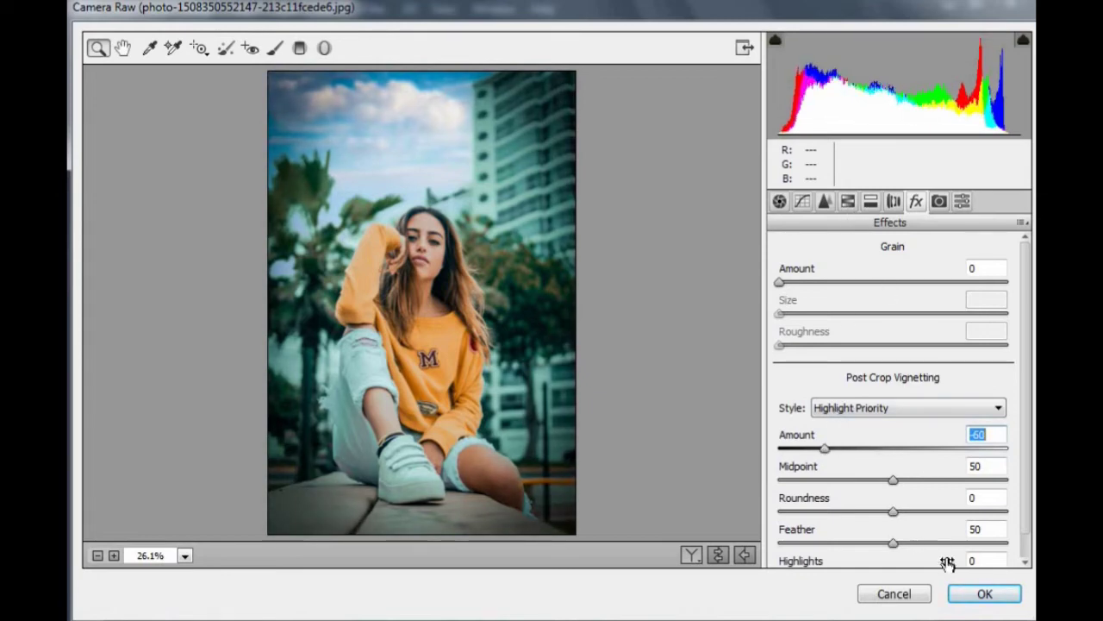
left_click(986, 595)
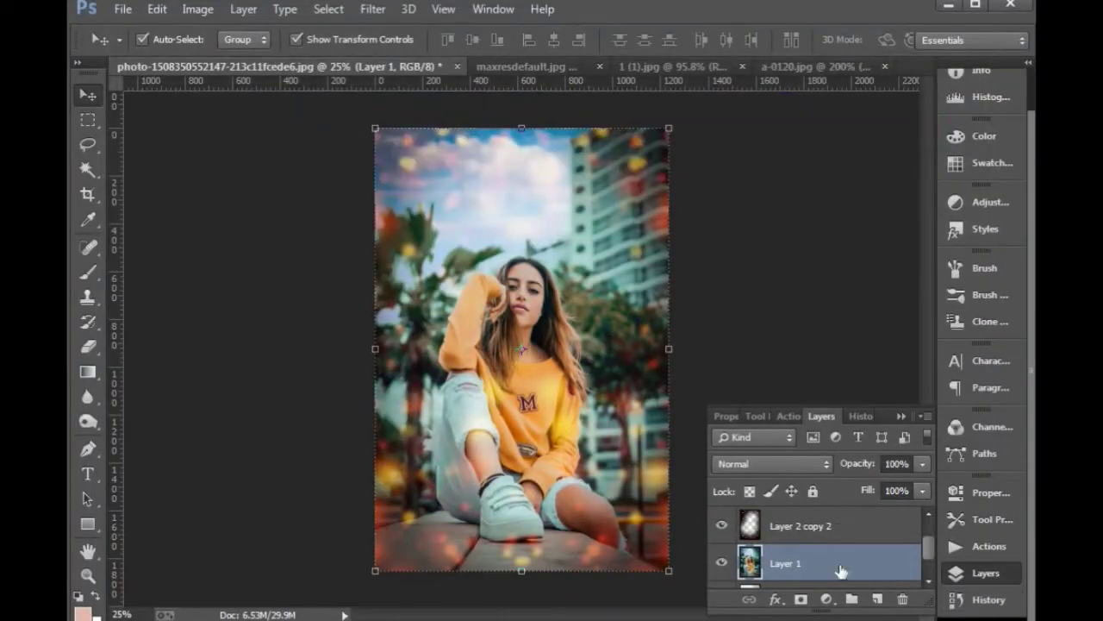
Open Layer 1 in the Camera Raw Filter again, set the Oranges luminance to +14 and slightly adjust the white balance temperature.
left_click(373, 9)
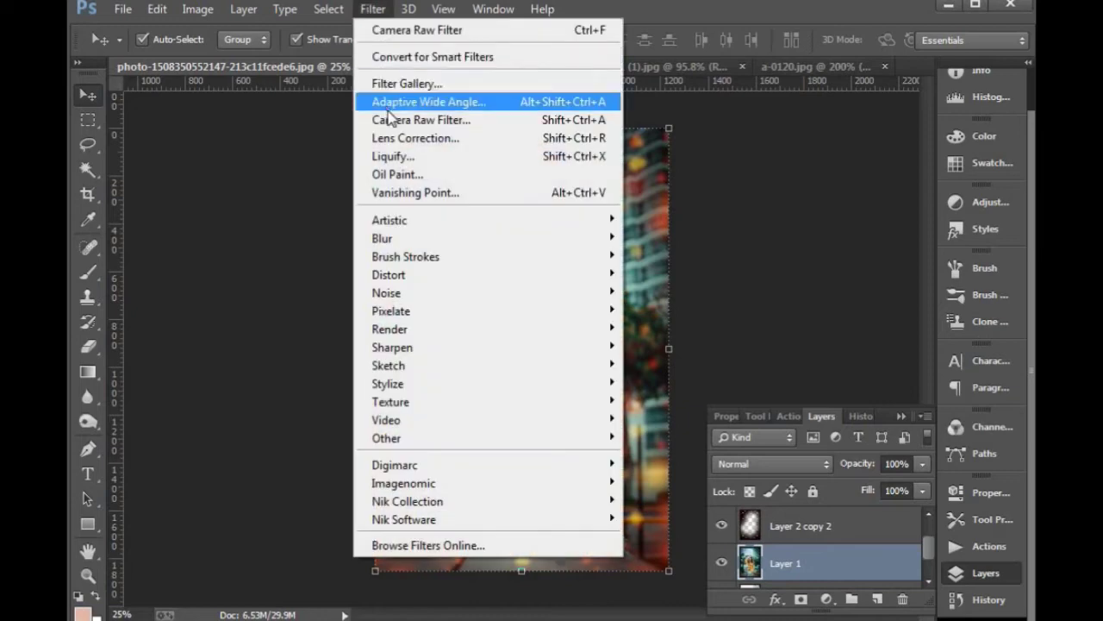
left_click(405, 118)
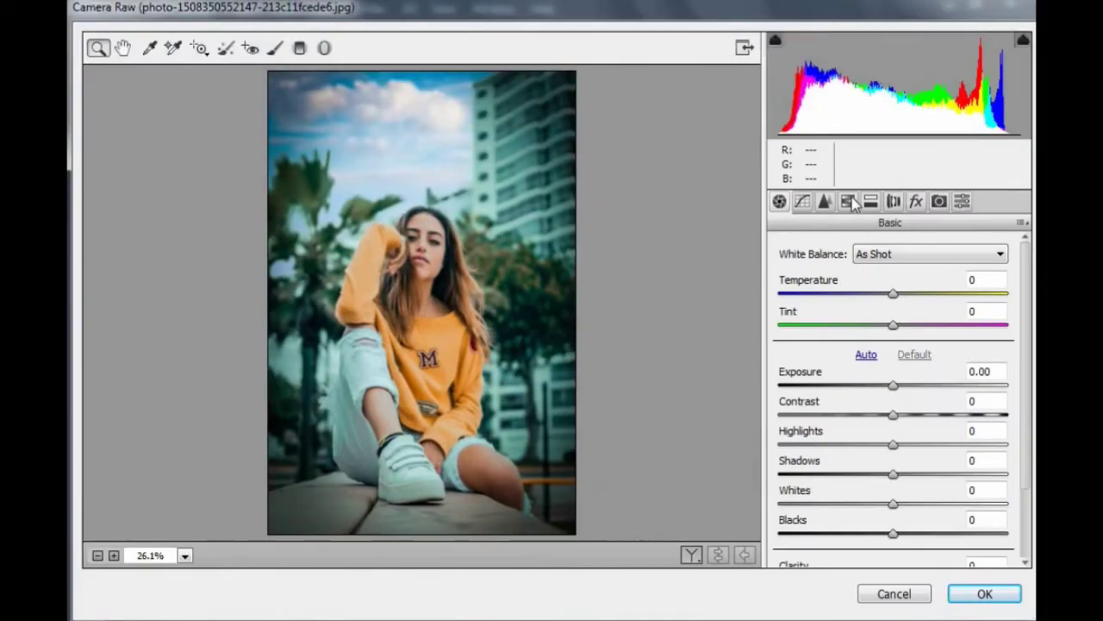
left_click(848, 200)
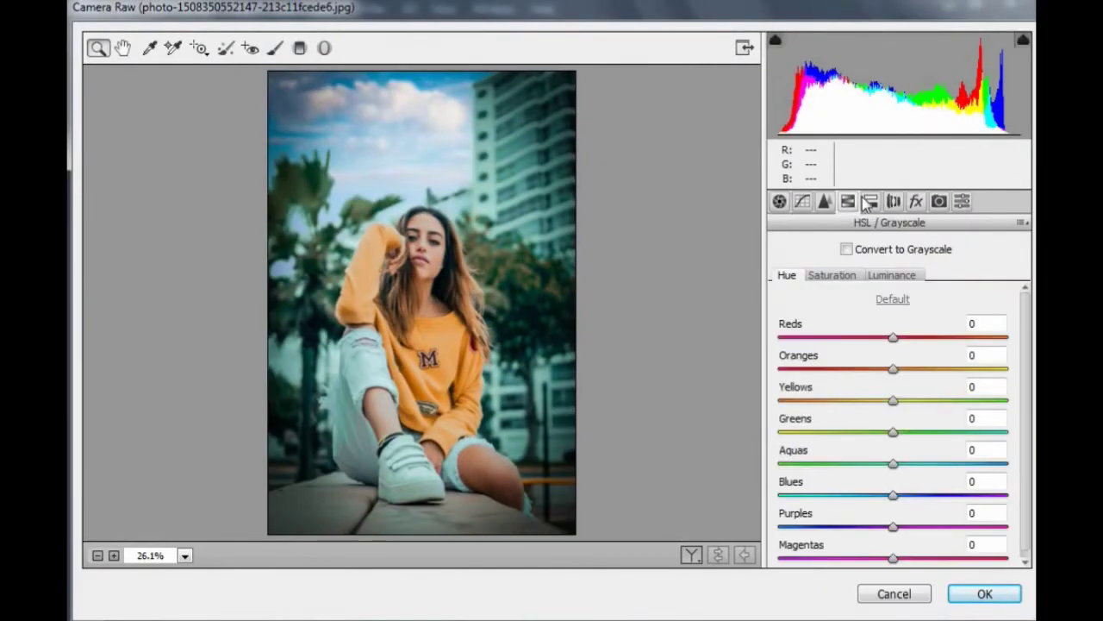
left_click(892, 275)
mouse_move(919, 368)
left_mouse_down()
mouse_move(939, 362)
mouse_move(929, 364)
left_mouse_up()
left_click(779, 200)
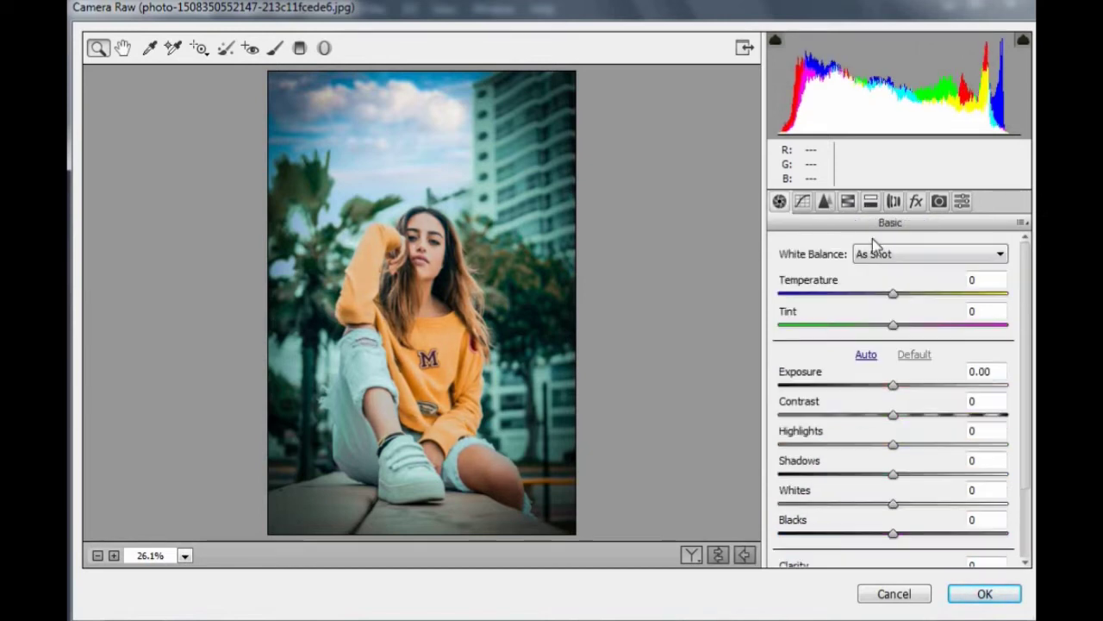
left_click_drag(899, 297, 895, 297)
Shift the Blues hue to -31 in the Camera Raw HSL adjustments.
left_click(846, 203)
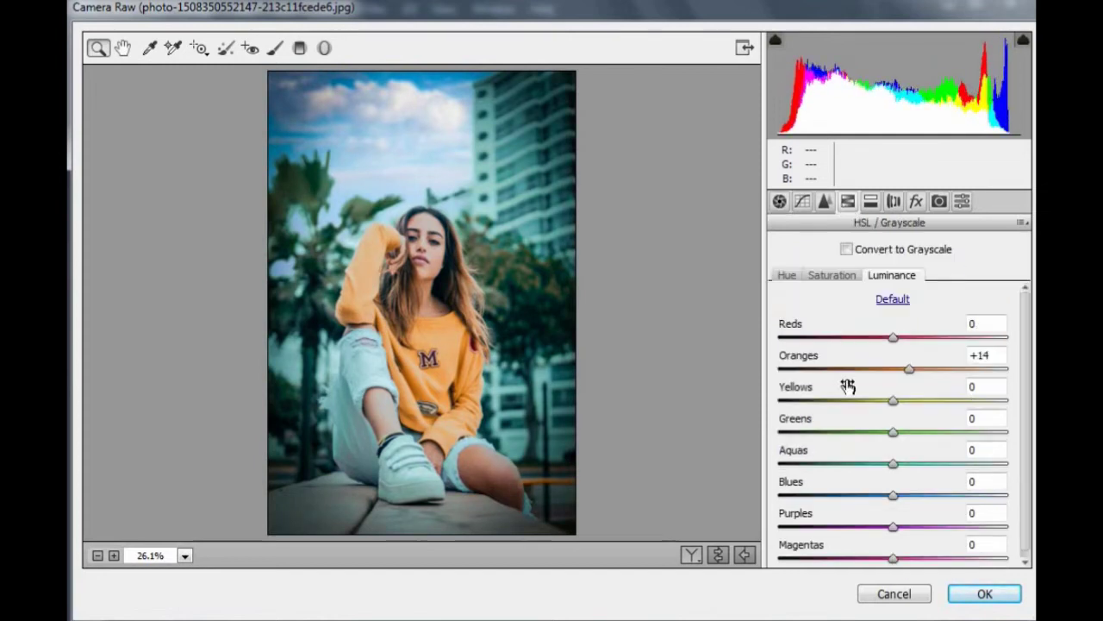
left_click(791, 275)
mouse_move(878, 497)
left_mouse_down()
mouse_move(828, 493)
mouse_move(936, 493)
mouse_move(860, 500)
left_mouse_up()
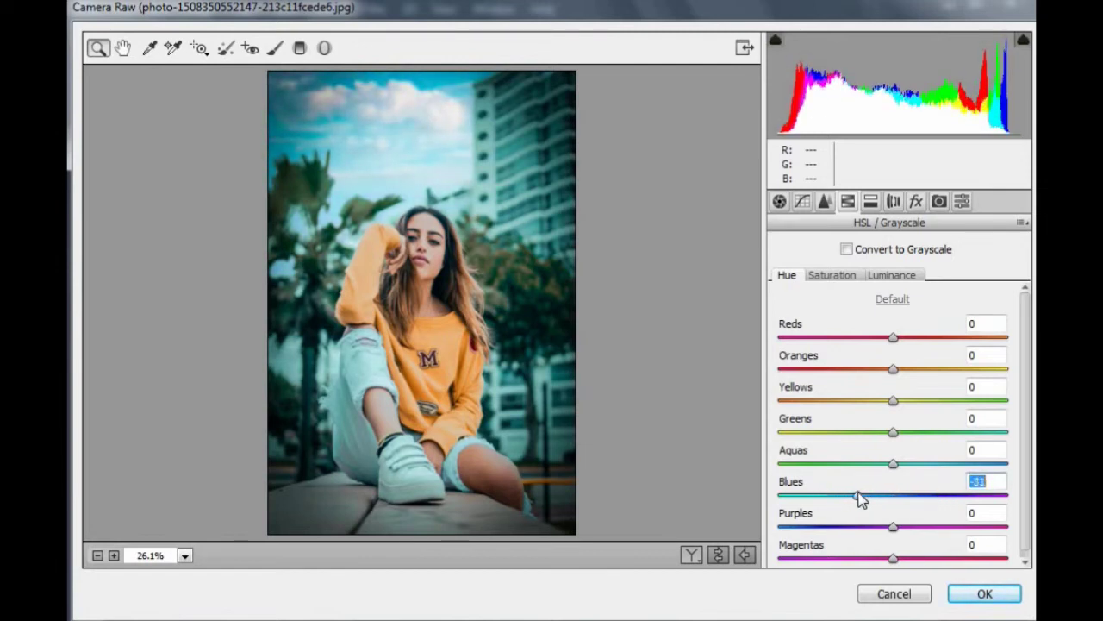
Set the saturation of Aquas to +40, Blues to +15 and Yellows to +61, and apply the Camera Raw edits.
left_click(851, 275)
left_click_drag(914, 463, 938, 464)
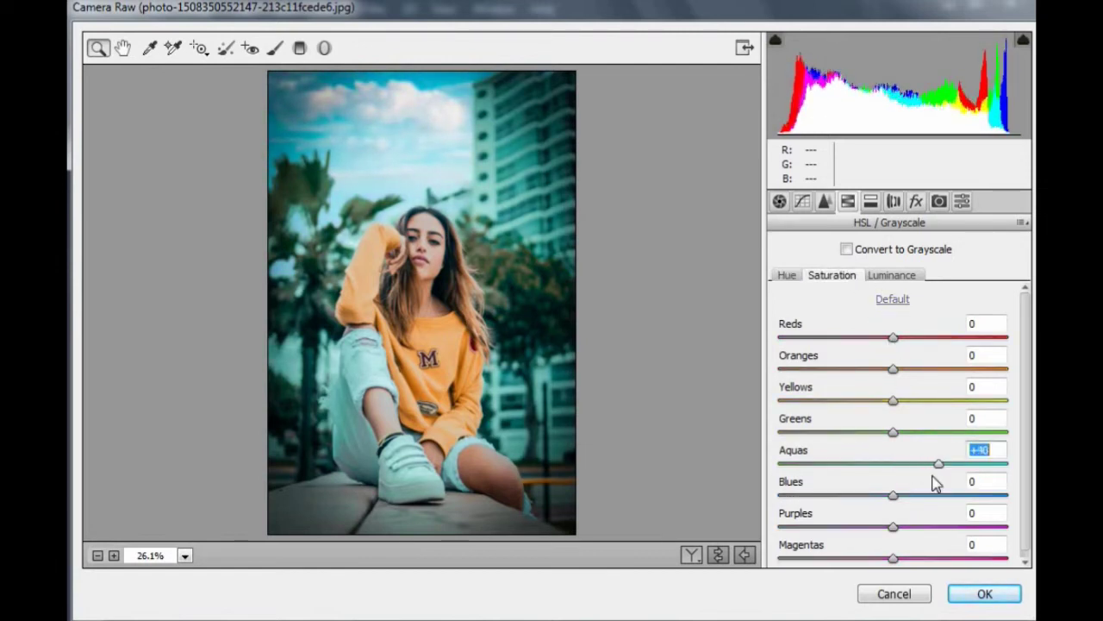
left_click_drag(906, 497, 911, 495)
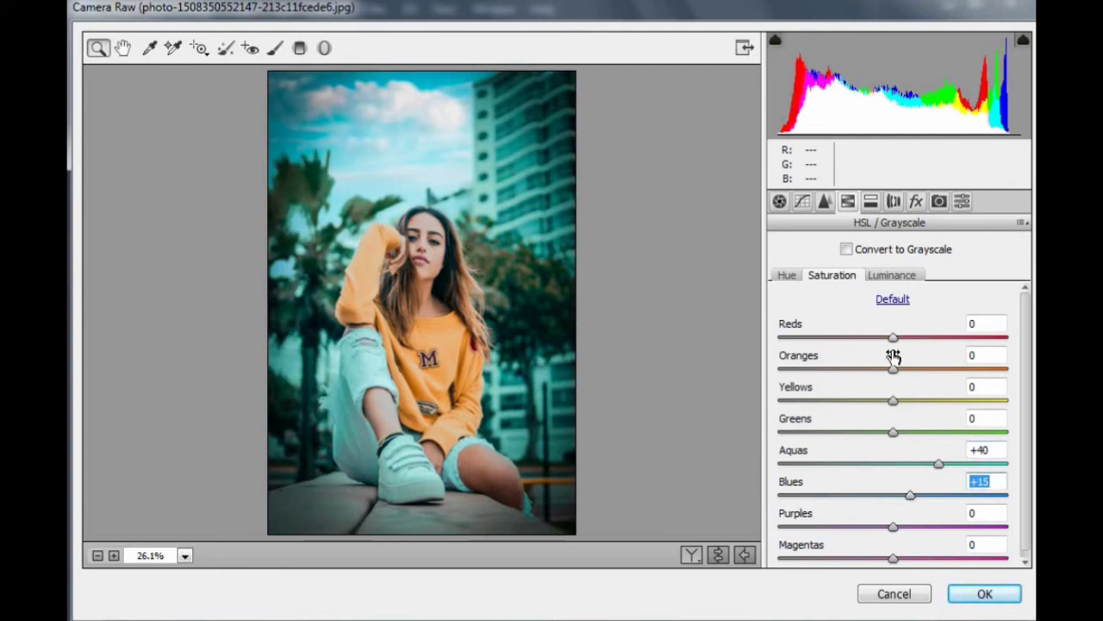
left_click_drag(897, 400, 966, 401)
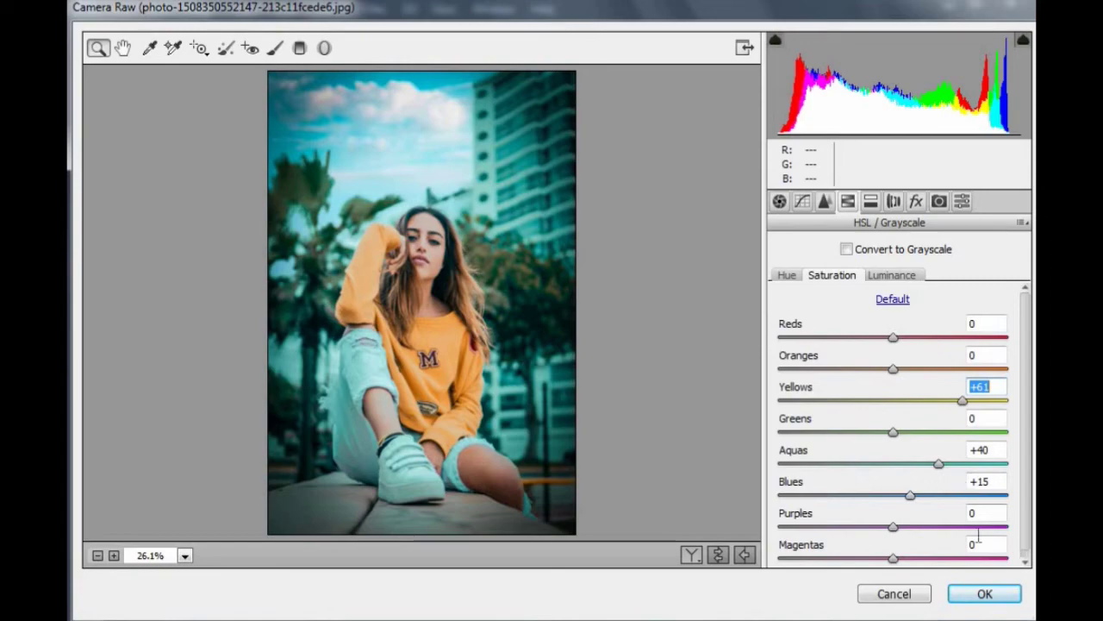
left_click(987, 593)
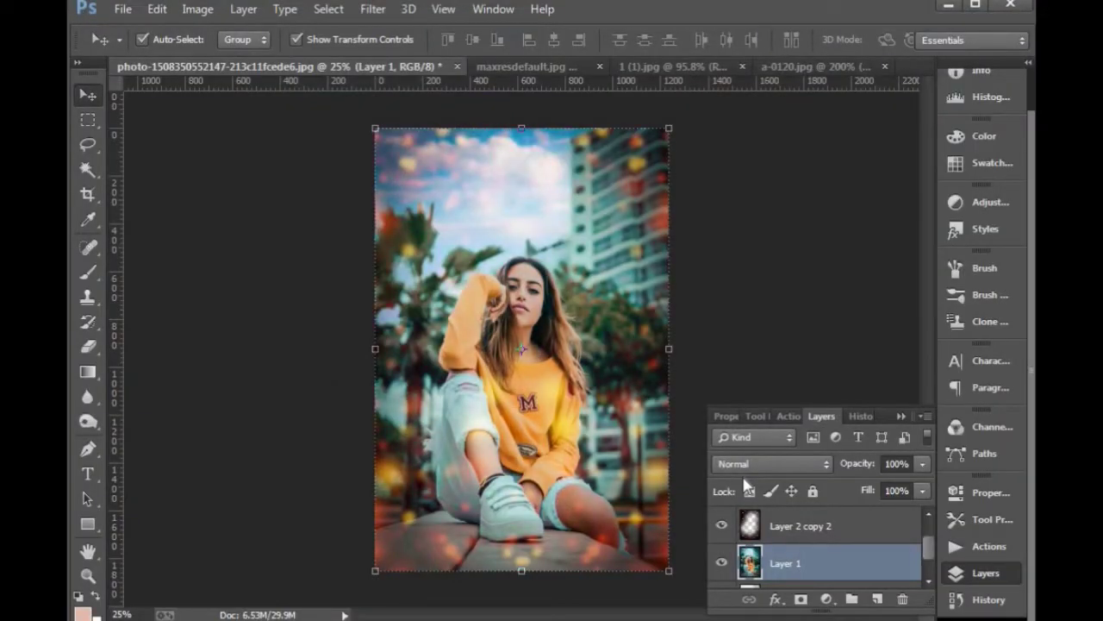
Try a hue shift of -163 with 40% opacity on Layer 2 copy 2 and 93% opacity on Layer 1, undoing these changes.
left_click(779, 528)
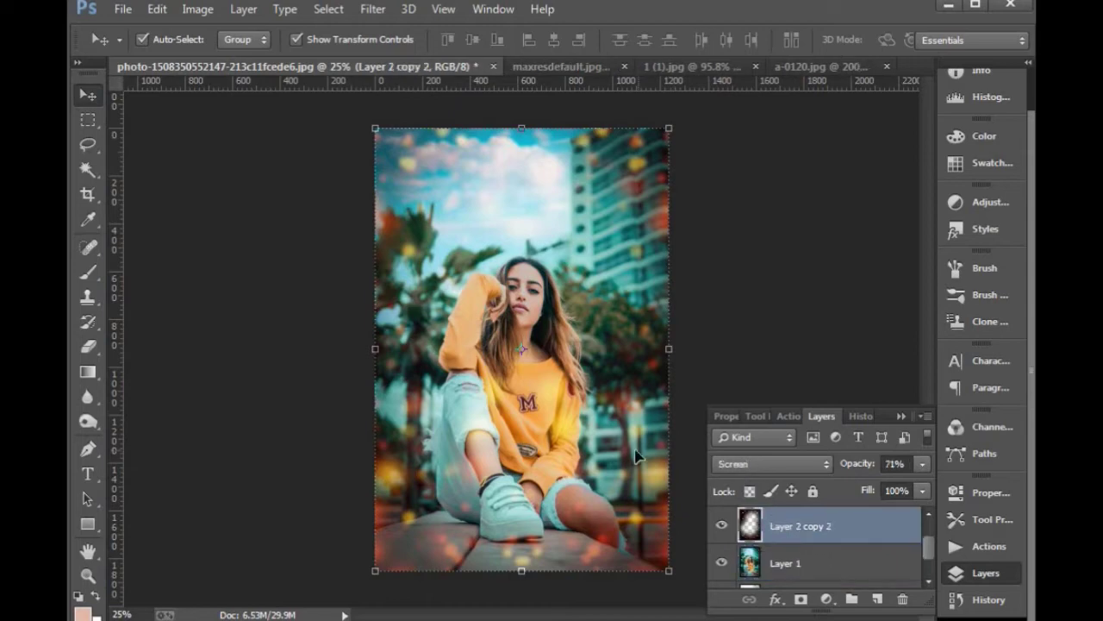
key("ctrl+u")
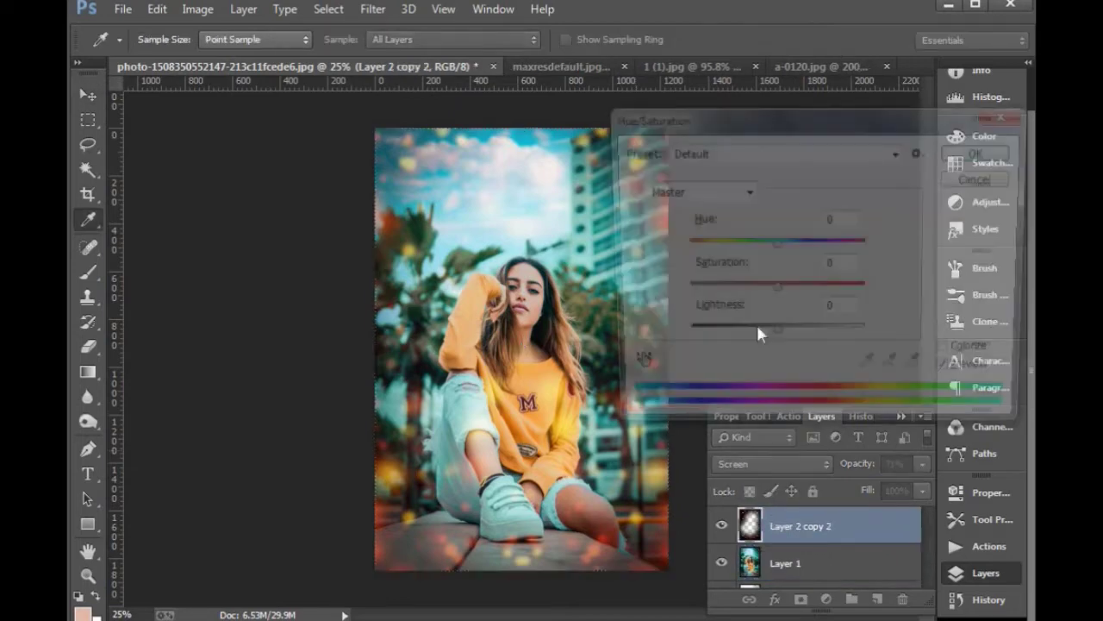
left_click_drag(774, 244, 696, 243)
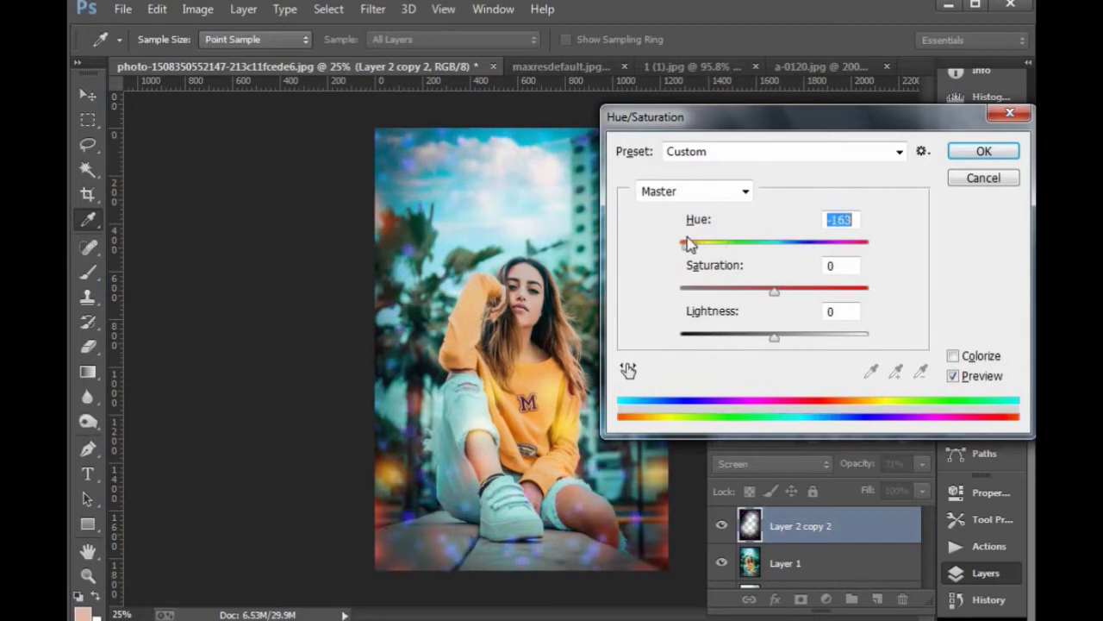
key("Return")
key("v")
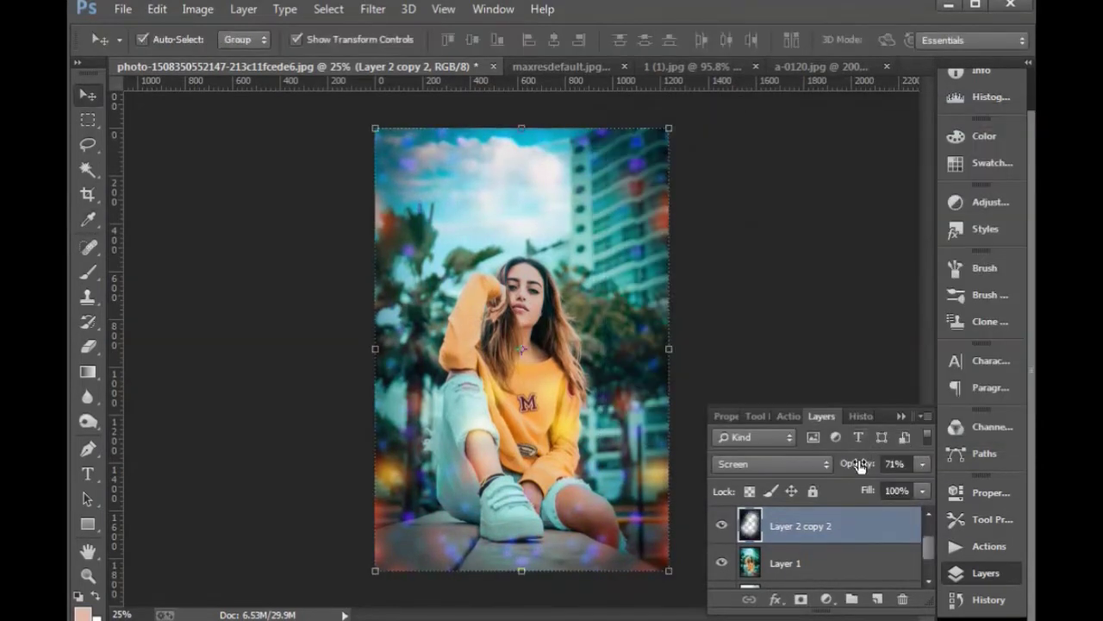
left_click_drag(860, 465, 830, 466)
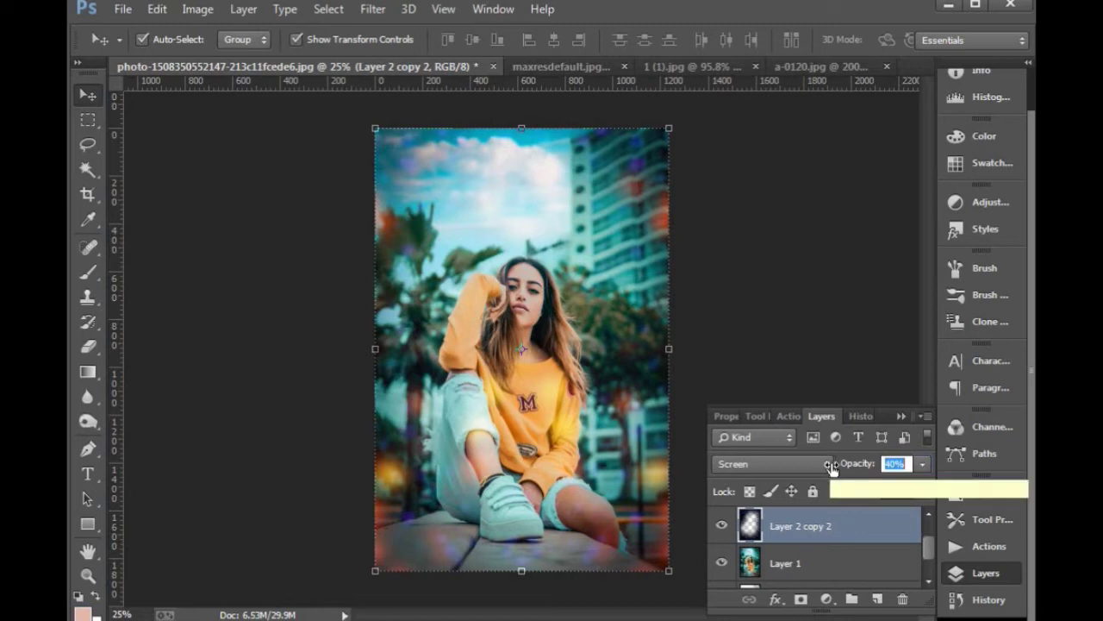
key("ctrl+z")
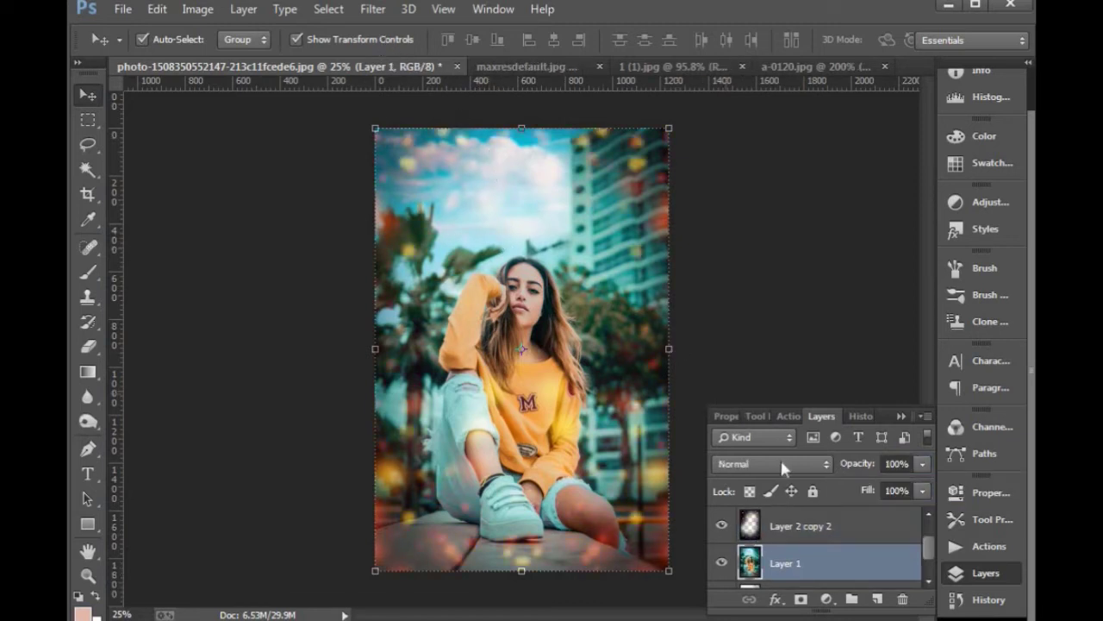
left_click_drag(869, 468, 854, 468)
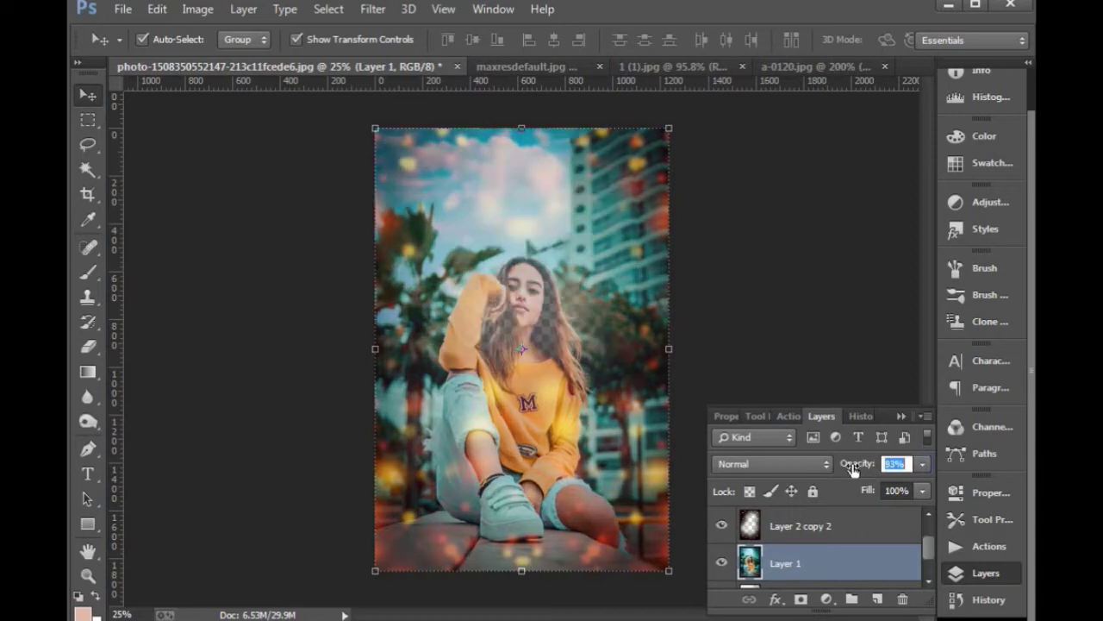
key("ctrl+z")
Reduce the opacity of the bokeh layers to 50% for Layer 2 copy 2 and 62% for Layer 2 copy 3.
left_click(824, 526)
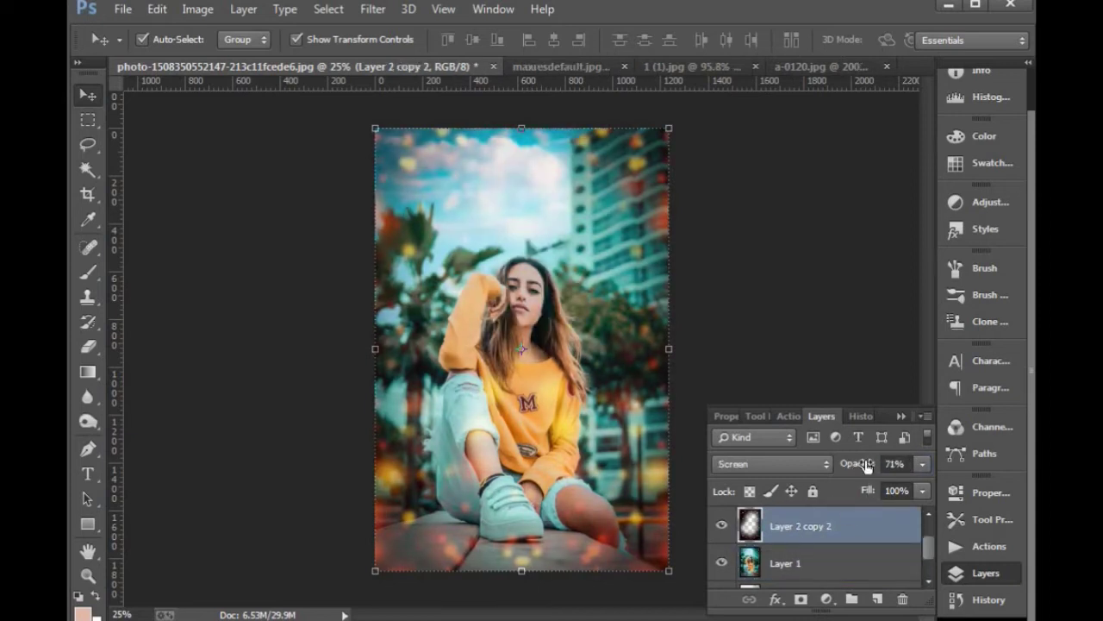
left_click_drag(867, 466, 832, 468)
key("ctrl+j")
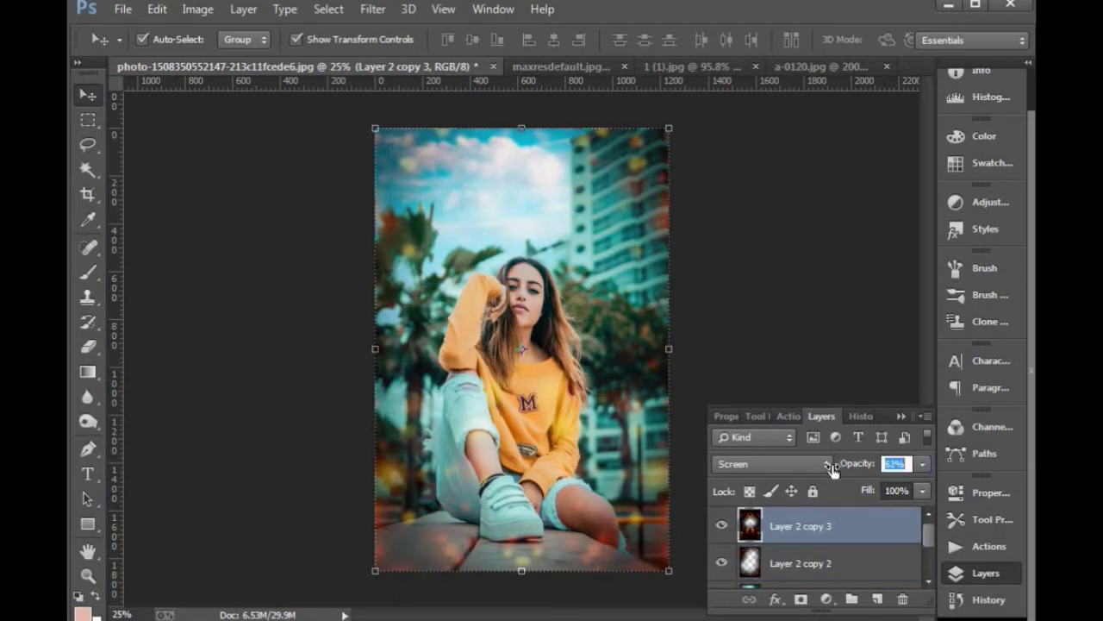
Fully desaturate Layer 2 copy 3 and tint its midtones with Color Balance levels of -54, 0 and +87.
key("ctrl+u")
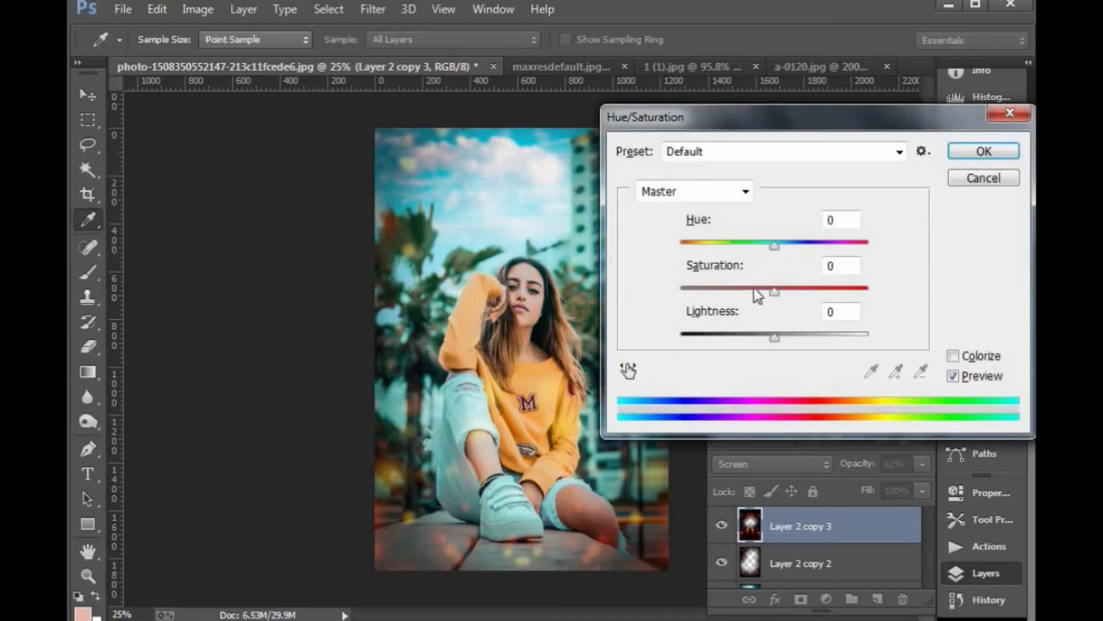
left_click_drag(756, 295, 681, 297)
key("Return")
key("ctrl+b")
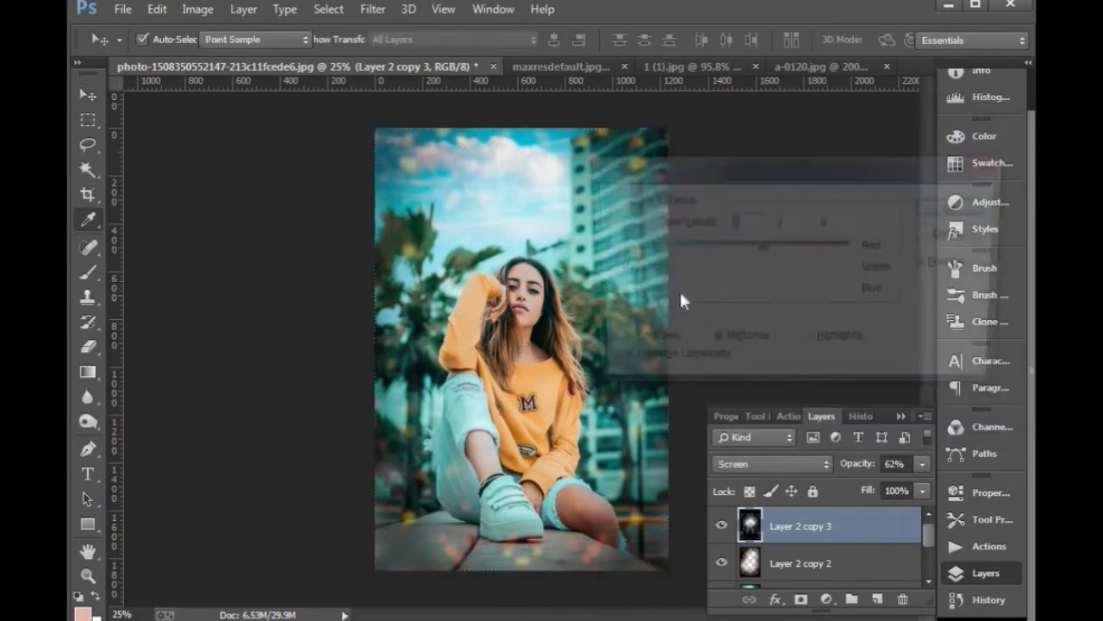
left_click(712, 248)
left_click_drag(756, 293, 837, 287)
key("Return")
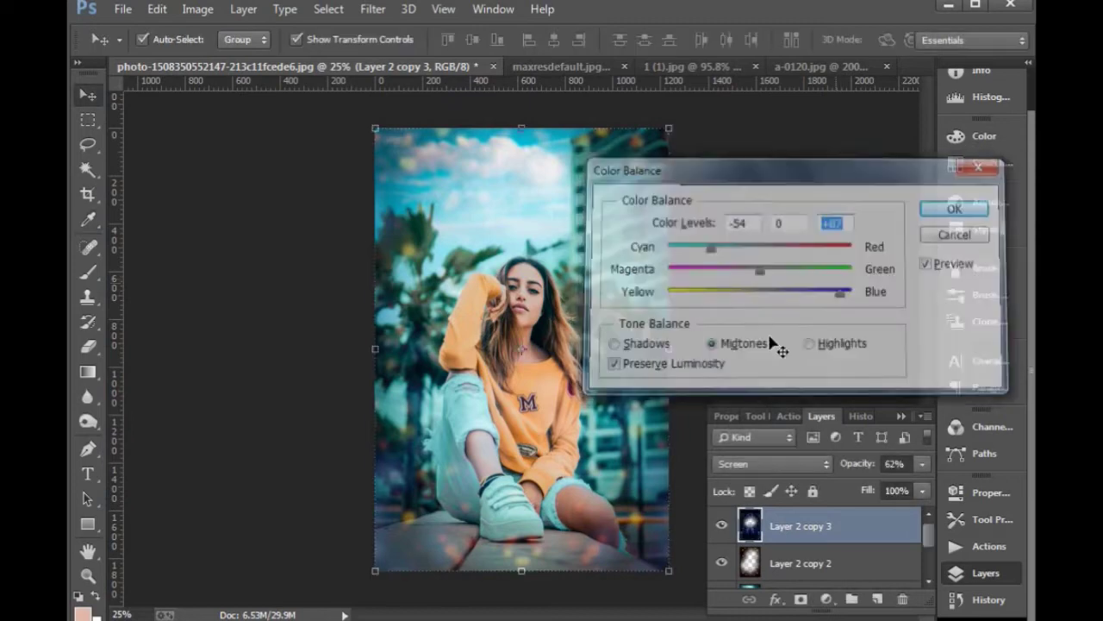
Desaturate the lights in Layer 2 copy 2 and tint their midtones toward cyan and slightly toward blue with Color Balance.
left_click(793, 562)
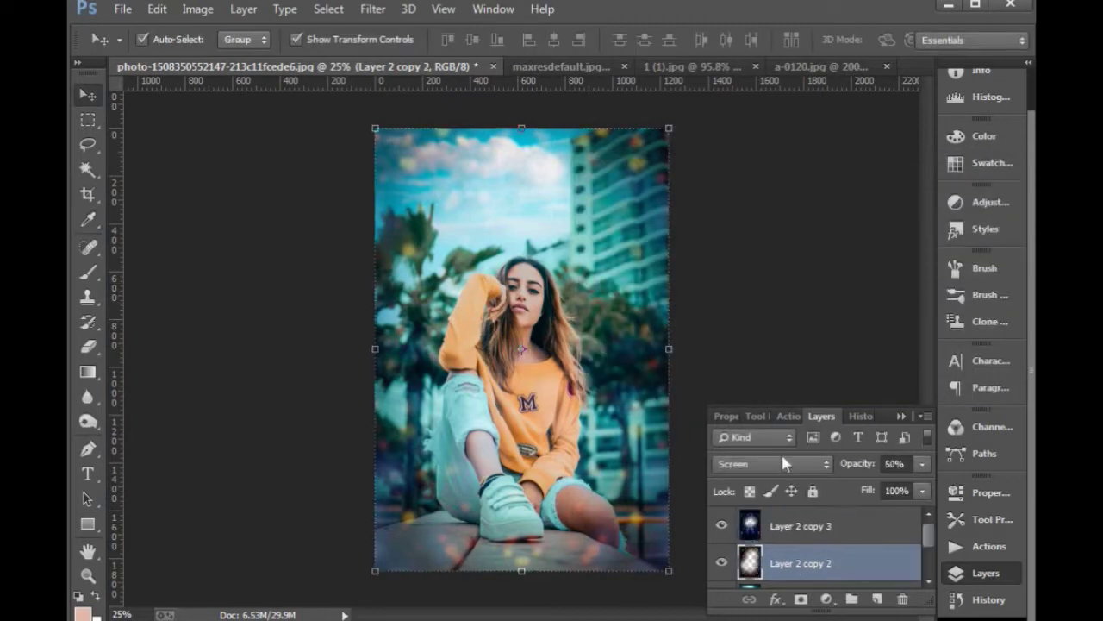
key("i")
key("ctrl+u")
left_click_drag(771, 288, 643, 296)
key("Return")
key("v")
key("ctrl+b")
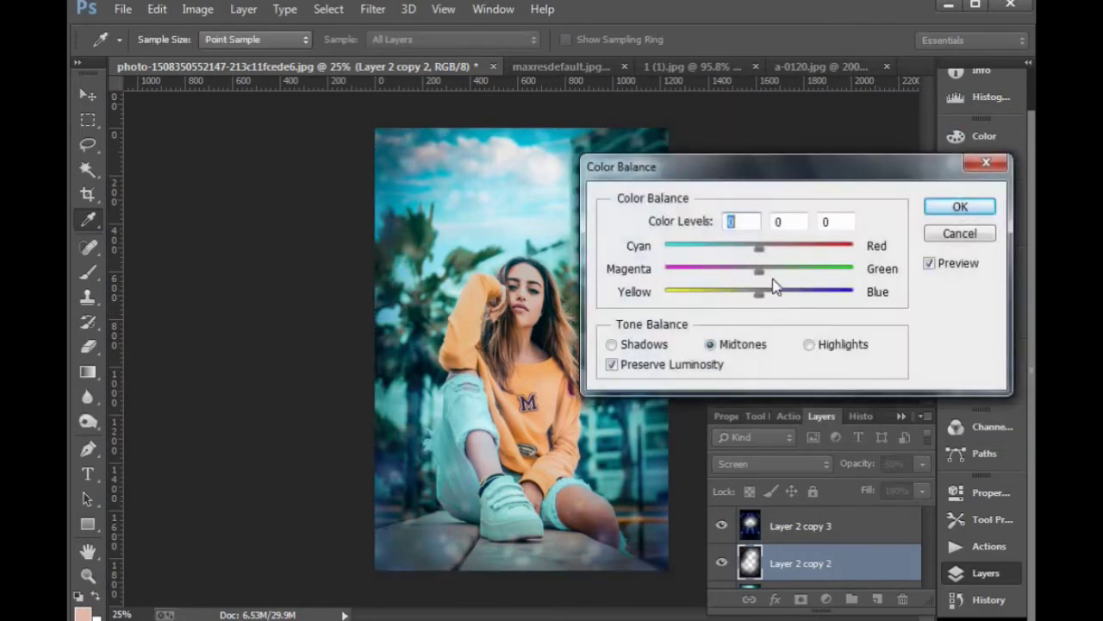
left_click_drag(810, 249, 696, 248)
left_click_drag(750, 295, 784, 295)
key("Return")
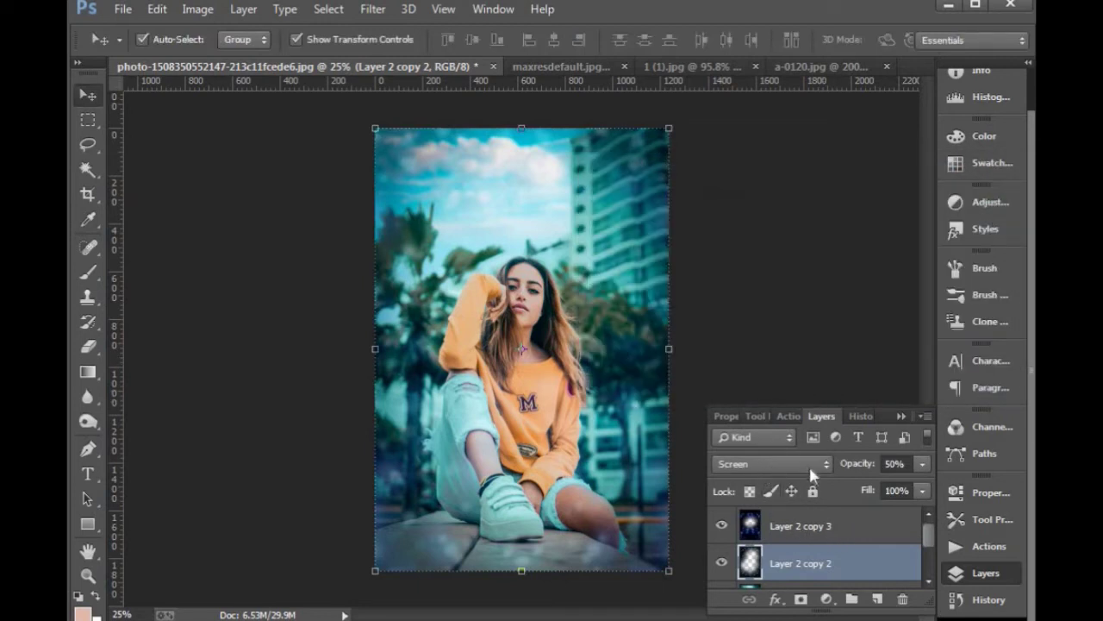
Set the opacity of Layer 2 copy 2 to 36% and of Layer 2 copy 3 to 91%.
left_click_drag(854, 466, 845, 463)
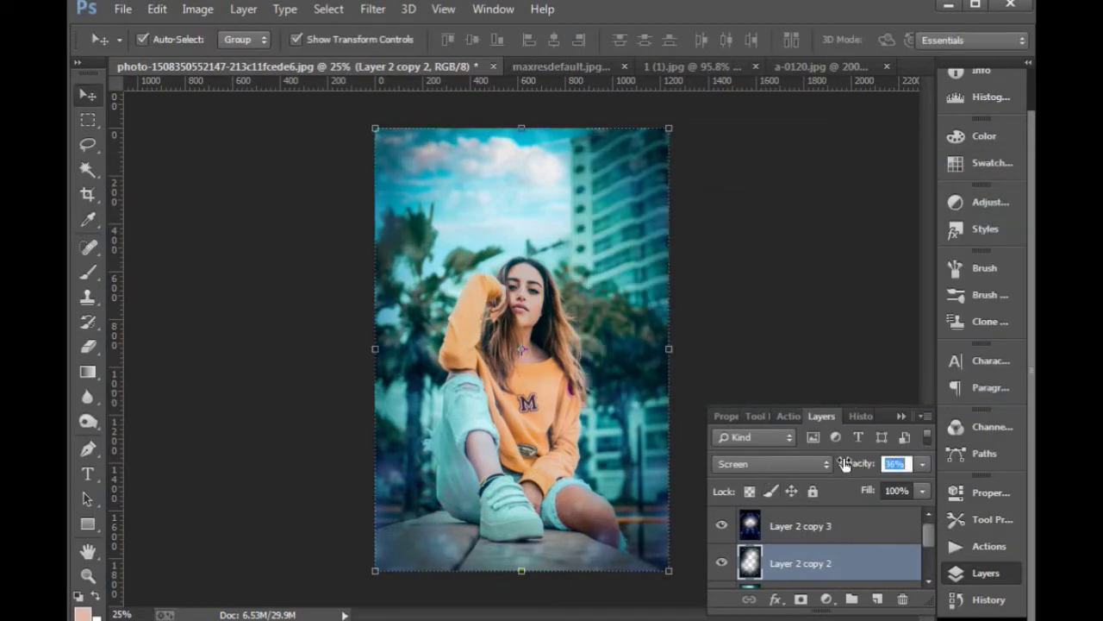
left_click(833, 526)
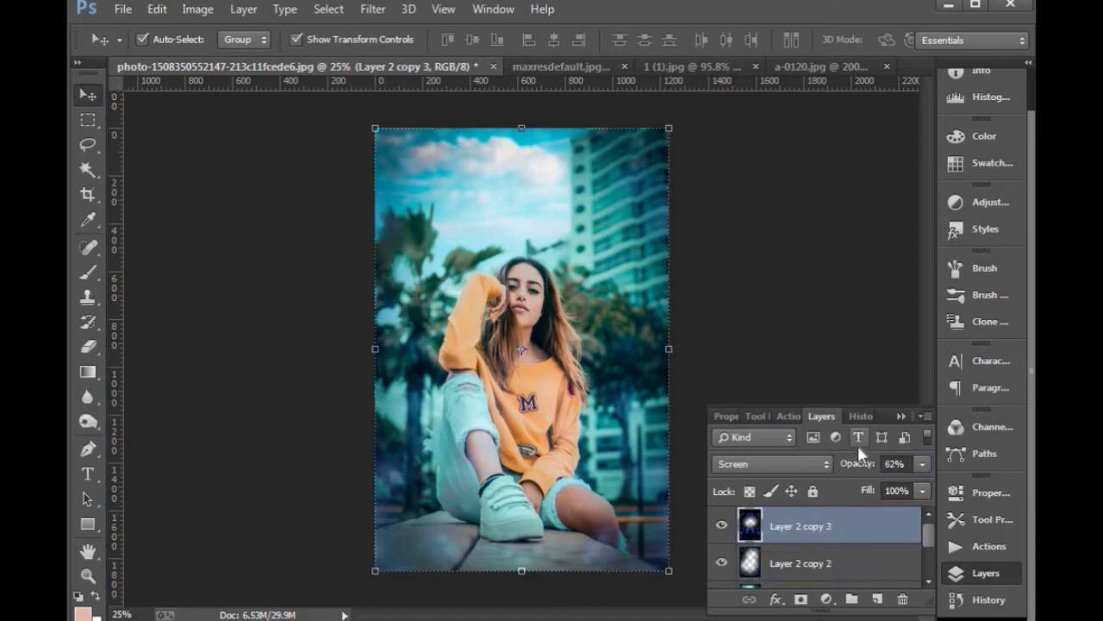
left_click(913, 465)
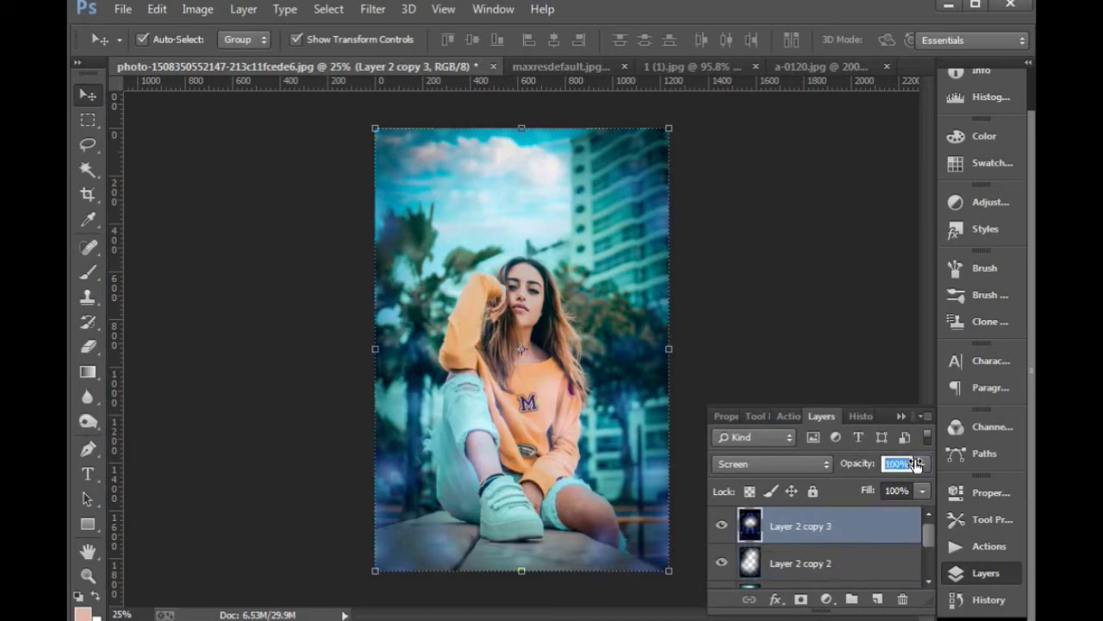
type("91")
key("Return")
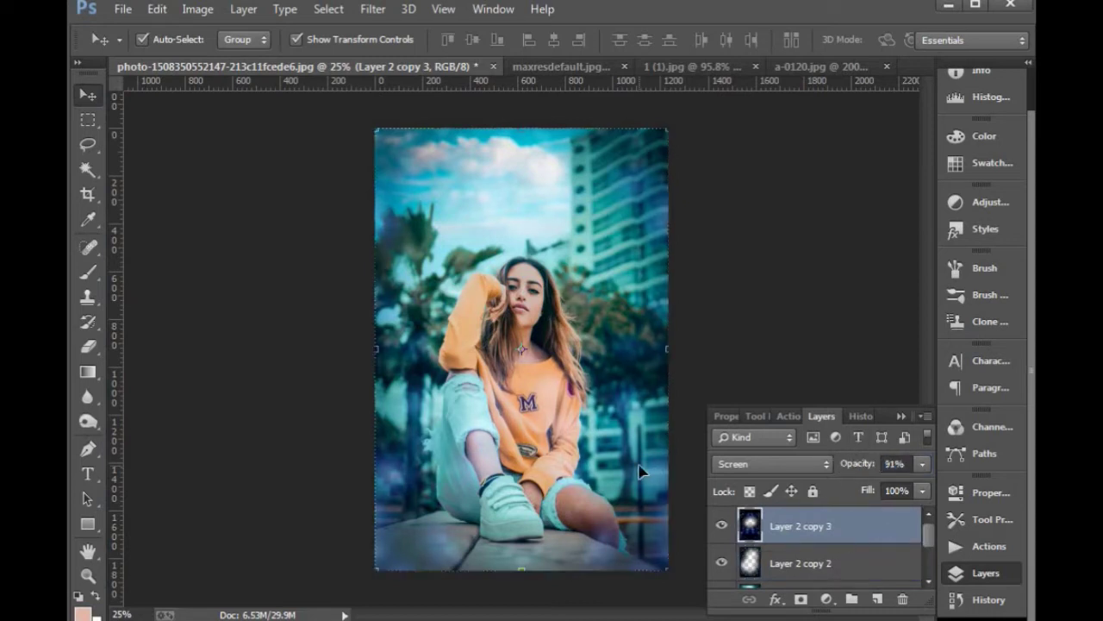
Shift the hue of Layer 2 copy 3 to -38 with Hue/Saturation.
key("ctrl+u")
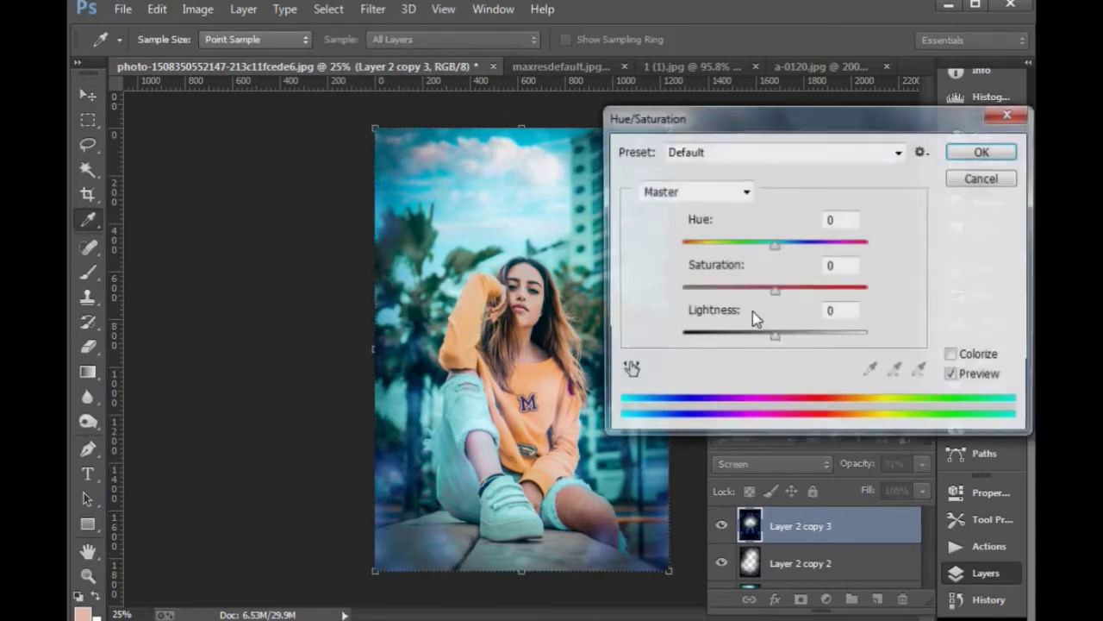
left_click_drag(768, 247, 742, 248)
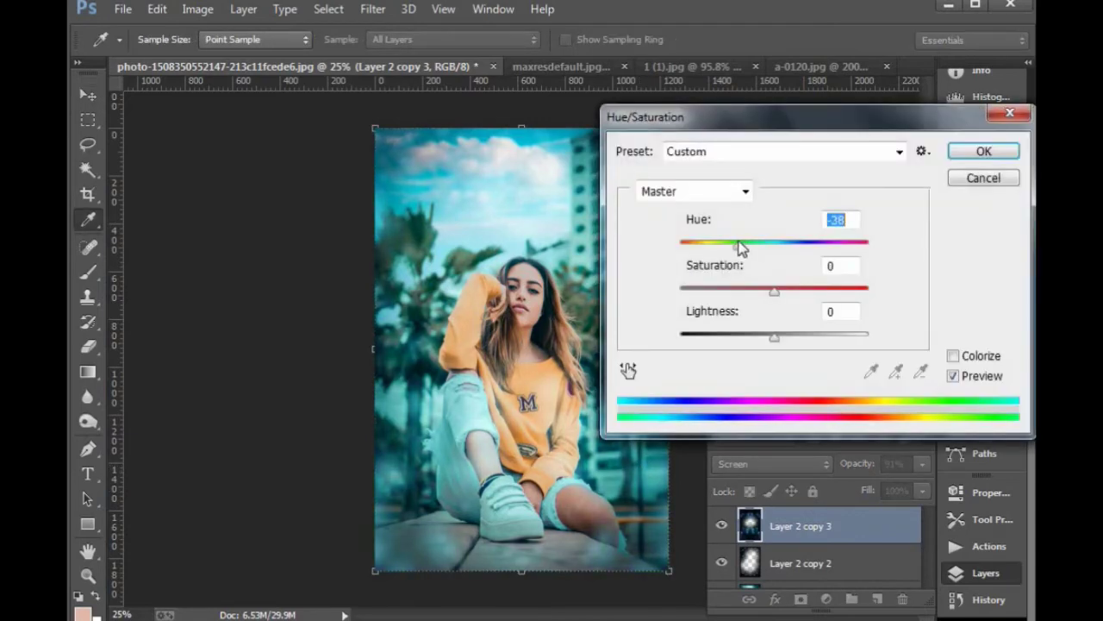
key("Return")
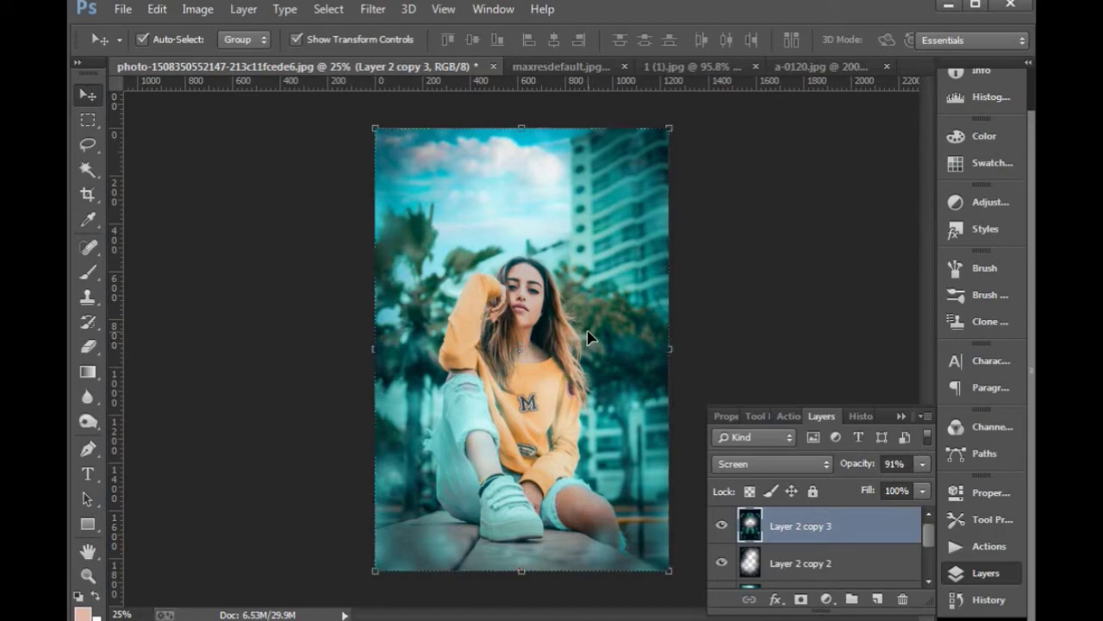
Select the raised sleeve and most of the woman's yellow sweater in Layer 1 with the Magic Wand at tolerance 32.
key("ctrl+plus")
key("ctrl+plus")
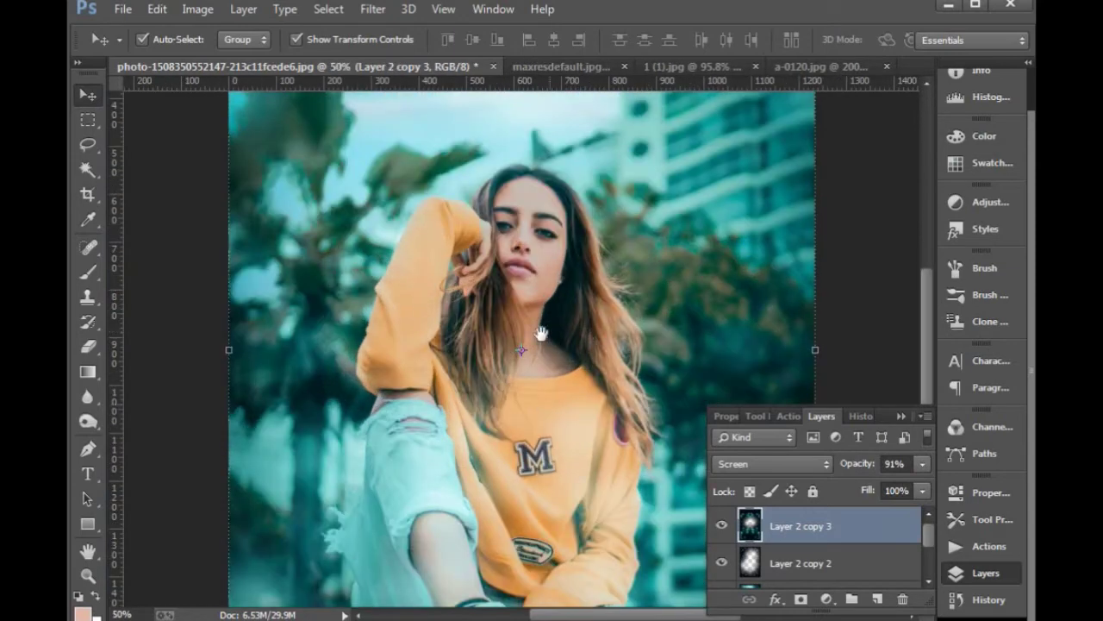
left_click_drag(542, 334, 523, 233)
scroll(813, 564, "down", 5)
left_click(810, 560)
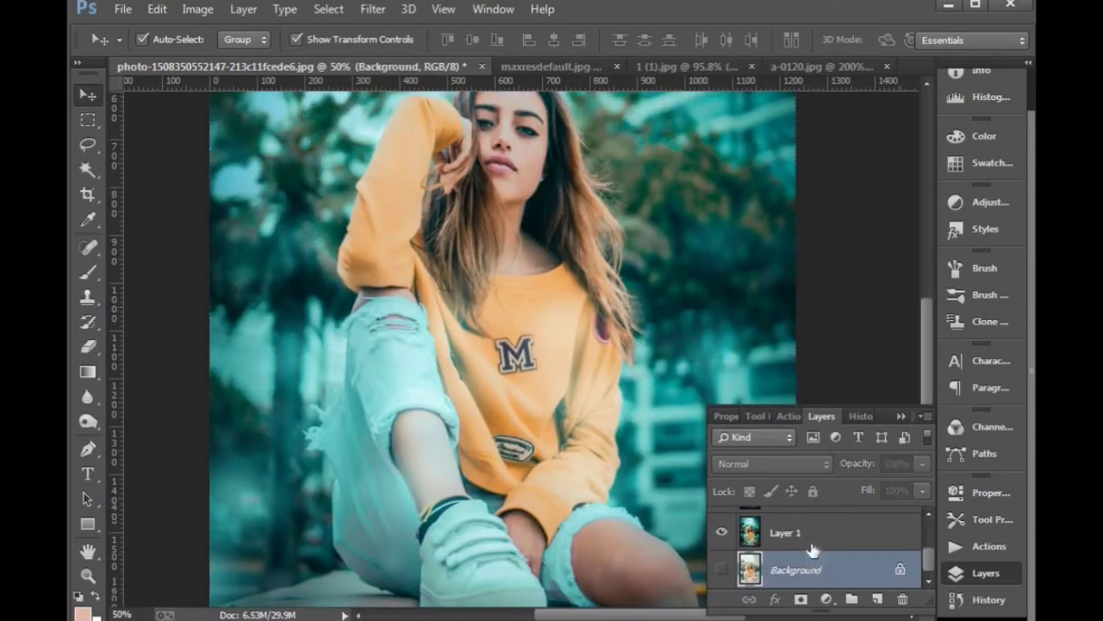
left_click(795, 536)
left_click_drag(511, 352, 507, 473)
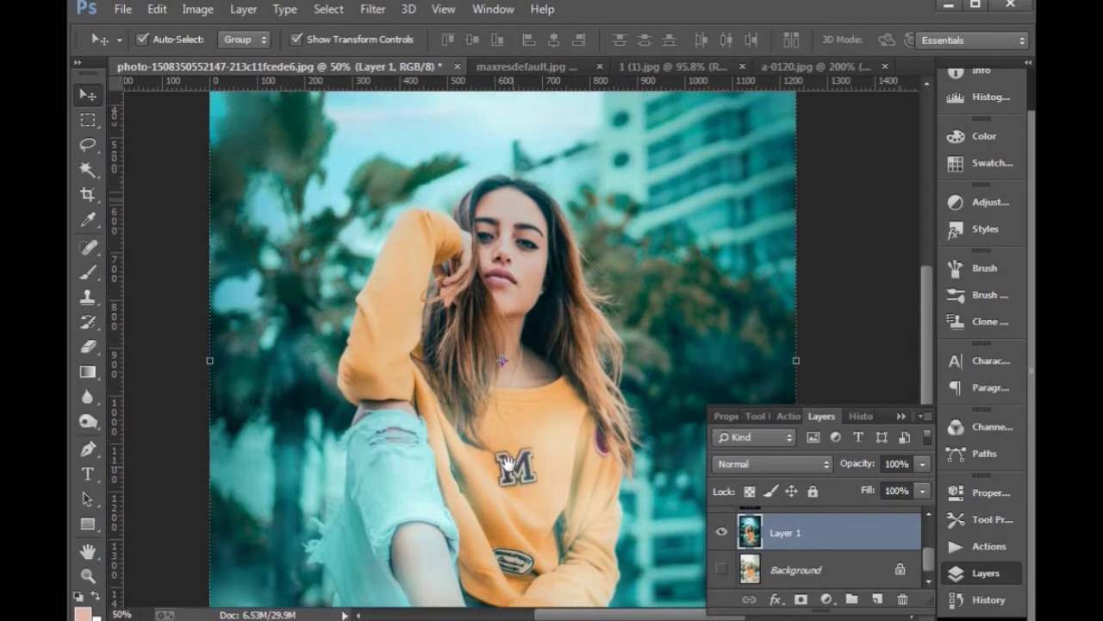
left_click(87, 169)
left_click_drag(439, 362, 405, 333)
left_click(353, 260)
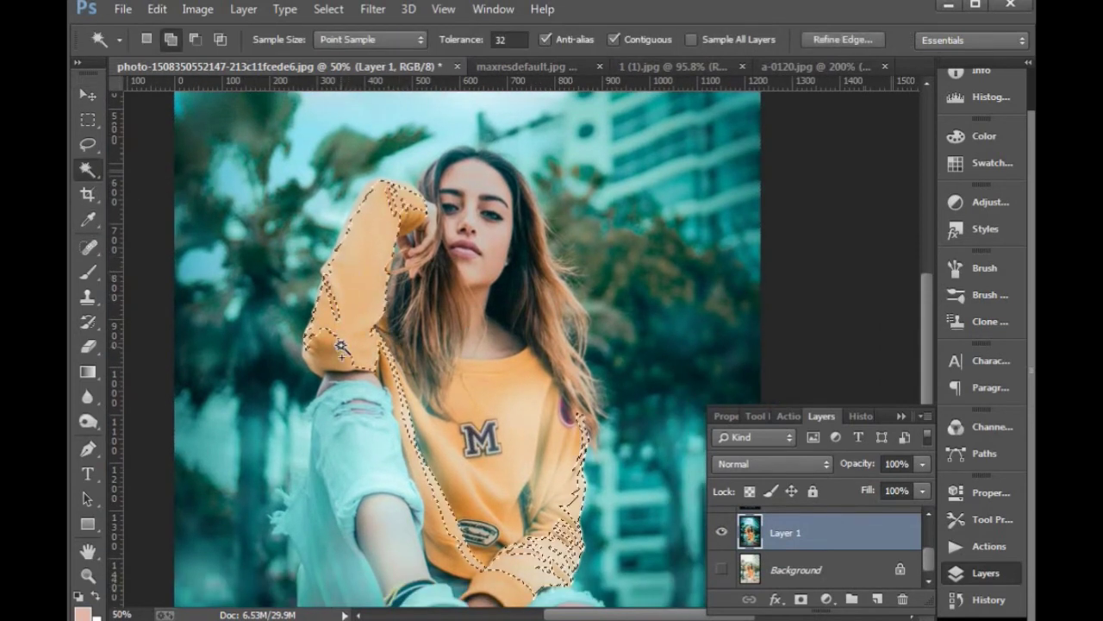
left_click(338, 349, "shift")
left_click(319, 349)
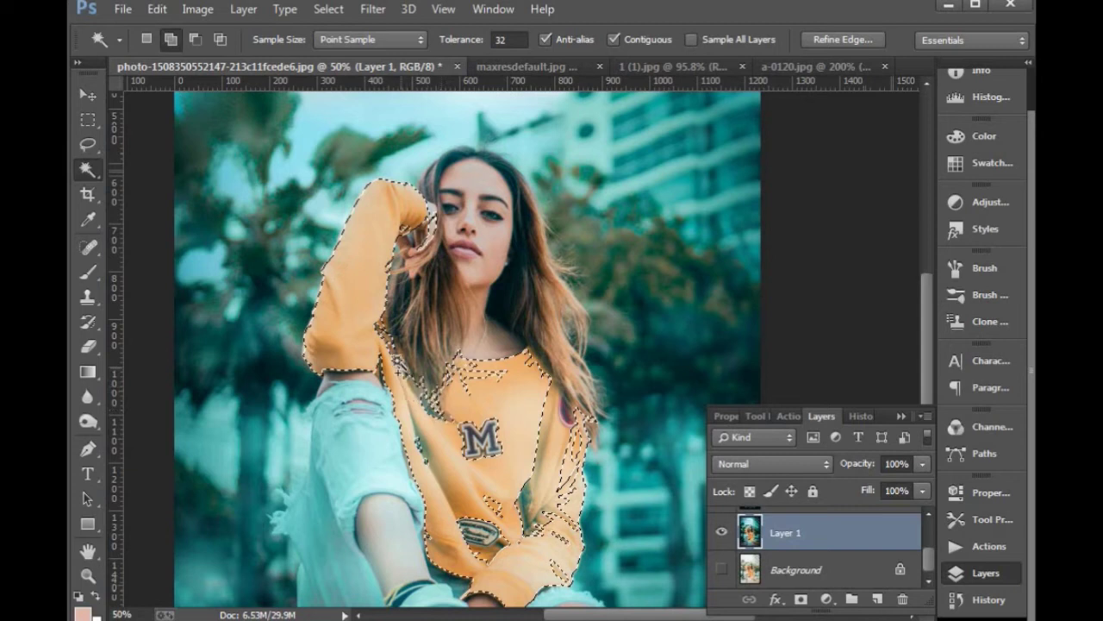
Add the remaining unselected patches on the sweater's front and lower sleeve to the Magic Wand selection.
left_click(388, 345)
key("ctrl+z")
left_click(552, 457)
left_click(551, 457)
left_click(536, 505)
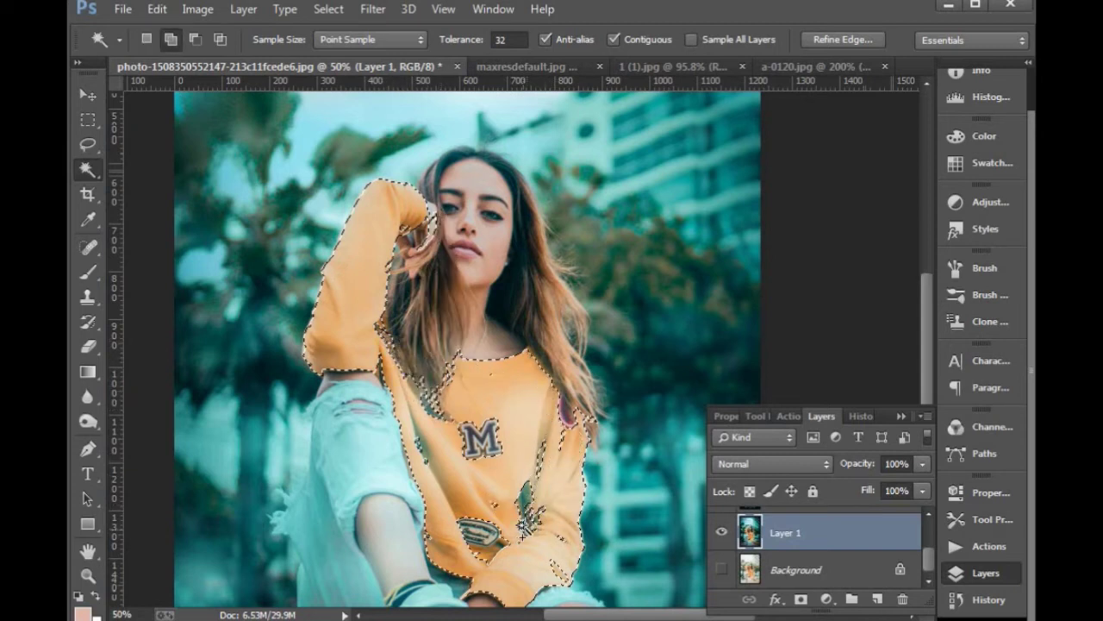
Clean up the selection with the Lasso tool to enclose the whole sweater with its letter and badge, excluding the hand and hair.
key("l")
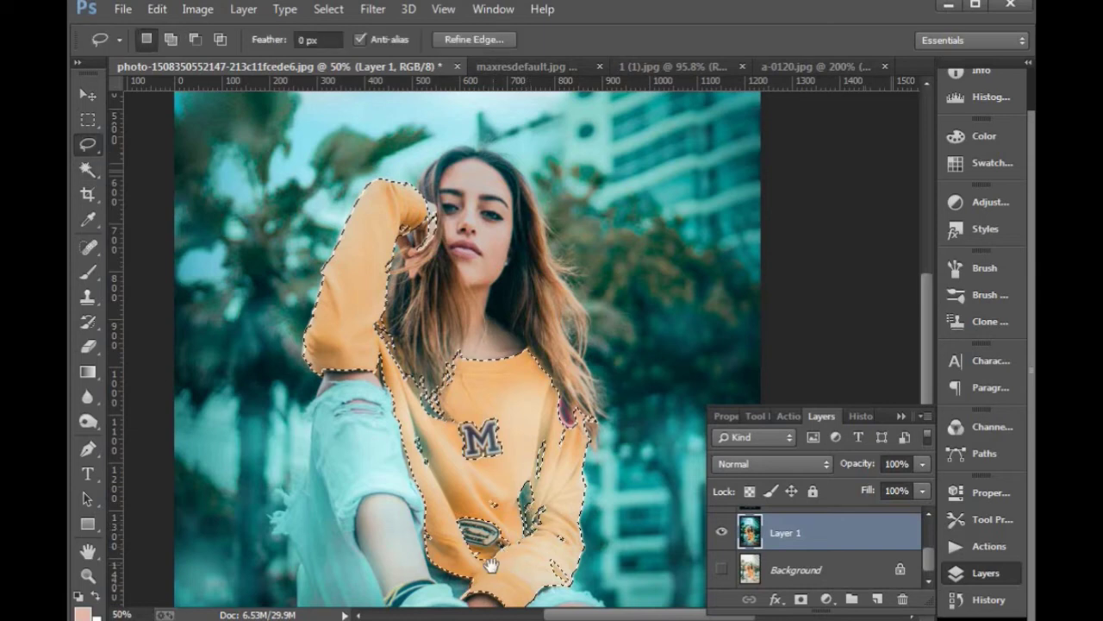
scroll(503, 552, "down", 3)
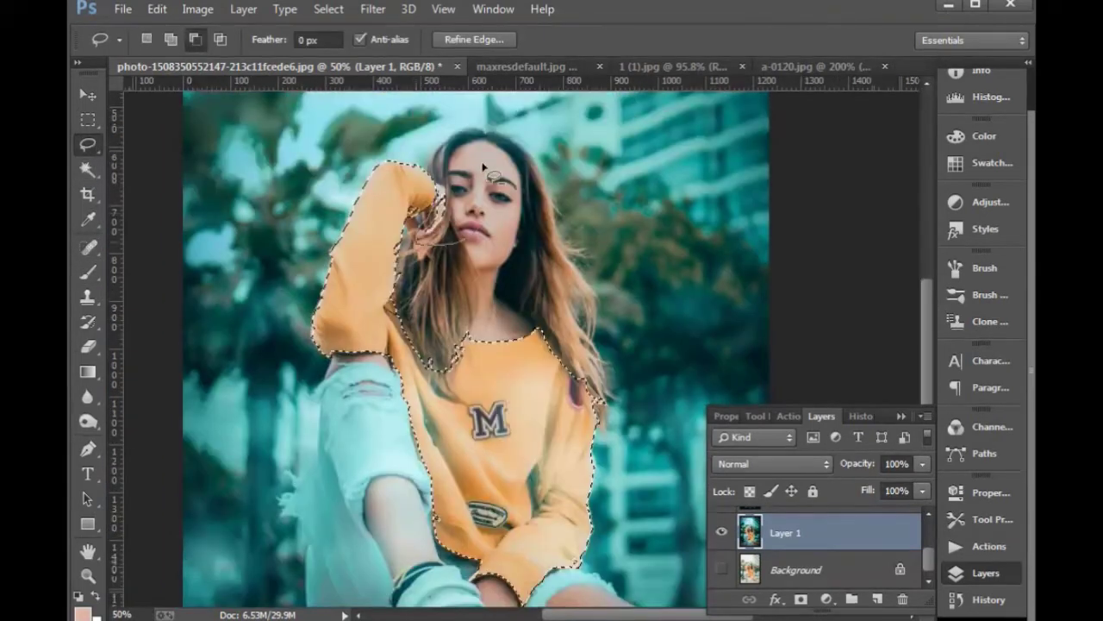
right_click(475, 215)
left_click(527, 271)
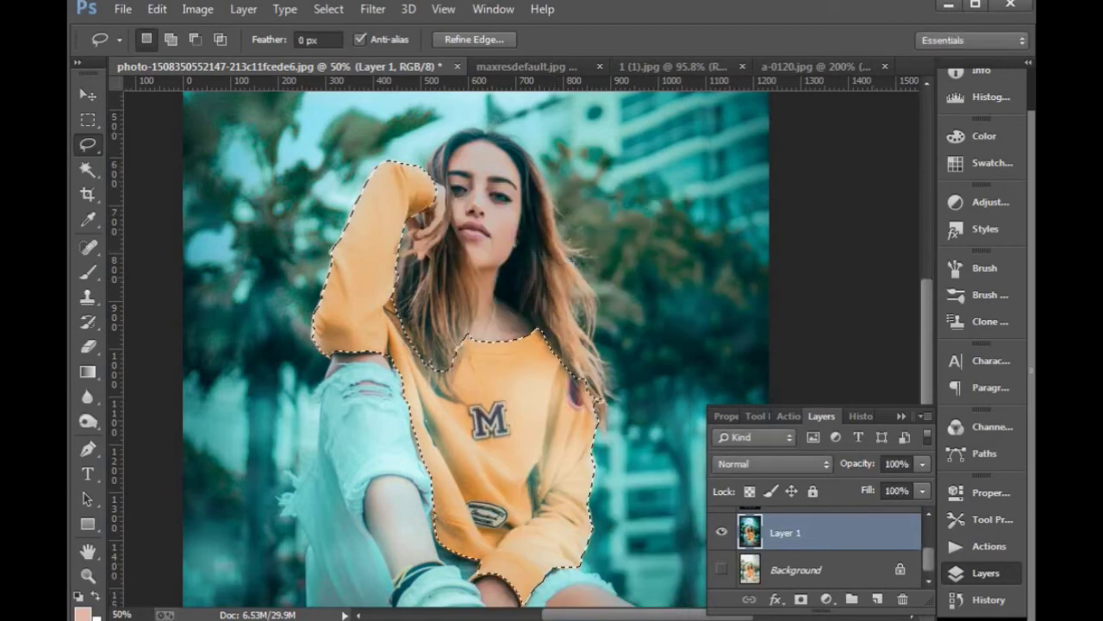
Shift the selected sweater's midtones strongly toward yellow and moderately toward red with Color Balance, and clear the selection.
left_click(198, 9)
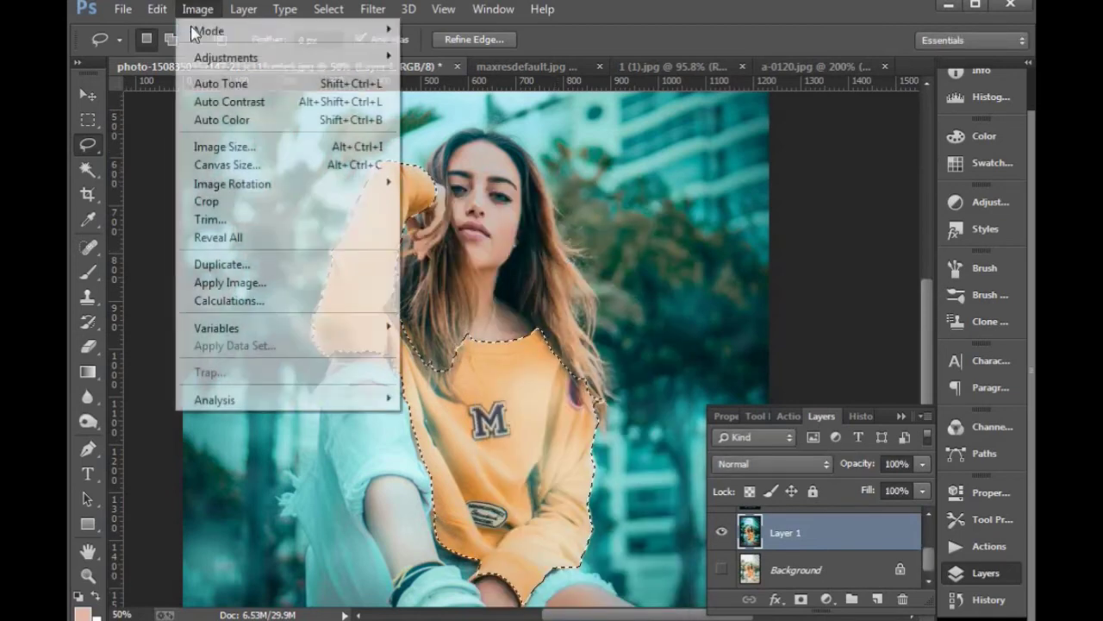
mouse_move(206, 57)
left_click(442, 176)
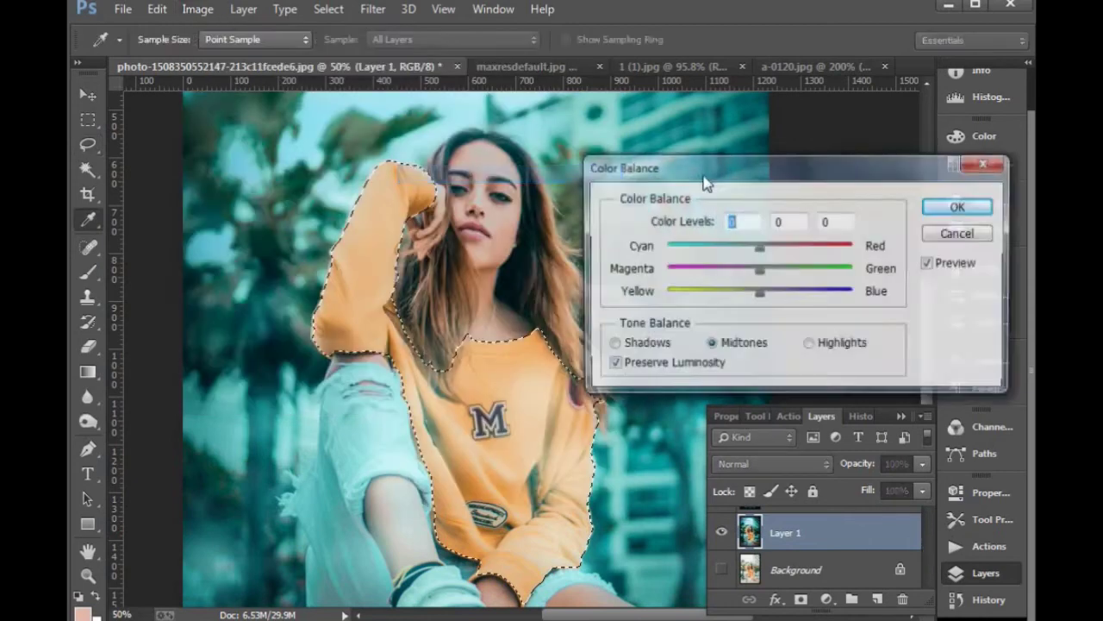
left_click_drag(729, 171, 783, 82)
left_click_drag(818, 207, 784, 211)
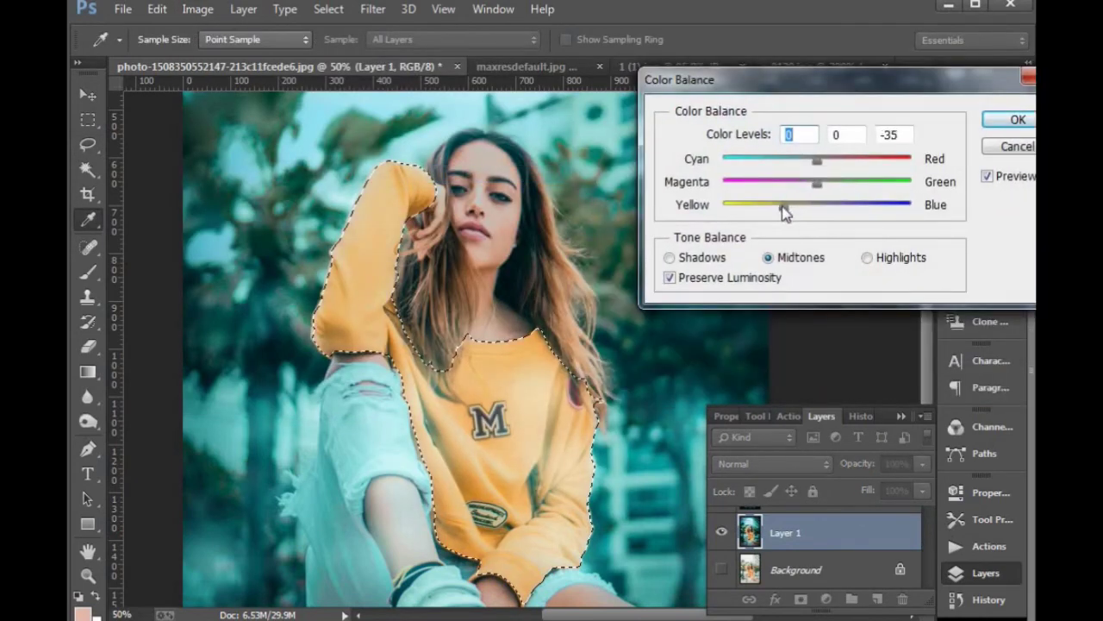
left_click_drag(818, 160, 853, 160)
left_click_drag(784, 208, 741, 209)
left_click_drag(852, 161, 859, 163)
left_click(1023, 122)
key("ctrl+d")
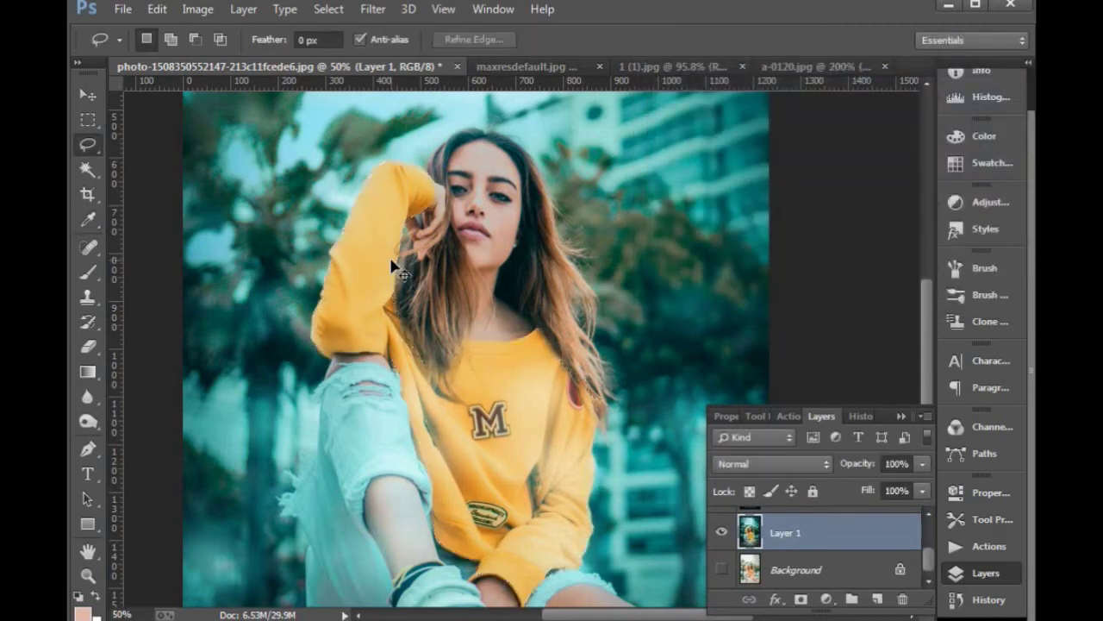
Merge Layer 1 with all the layers above it into a single layer, leaving the Background separate.
key("ctrl+minus")
key("ctrl+minus")
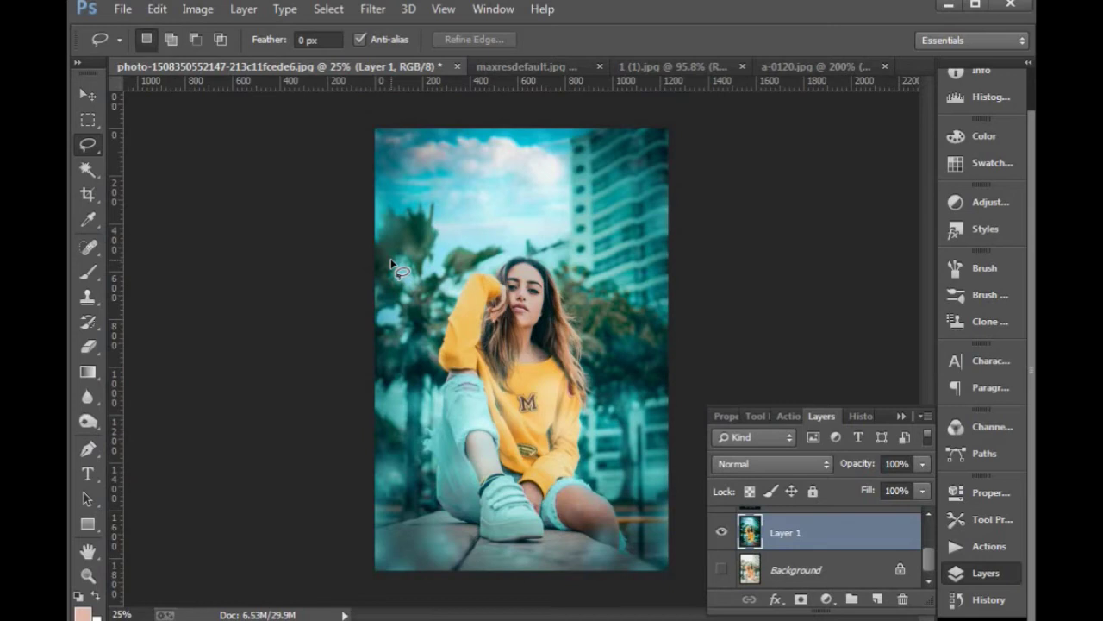
key("v")
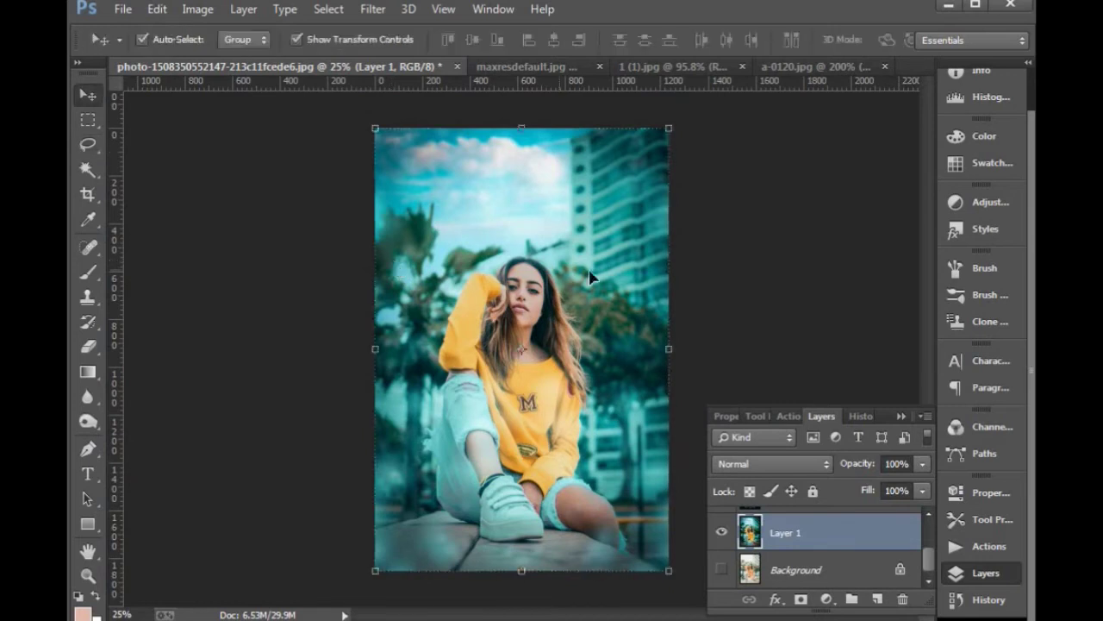
scroll(810, 552, "up", 1)
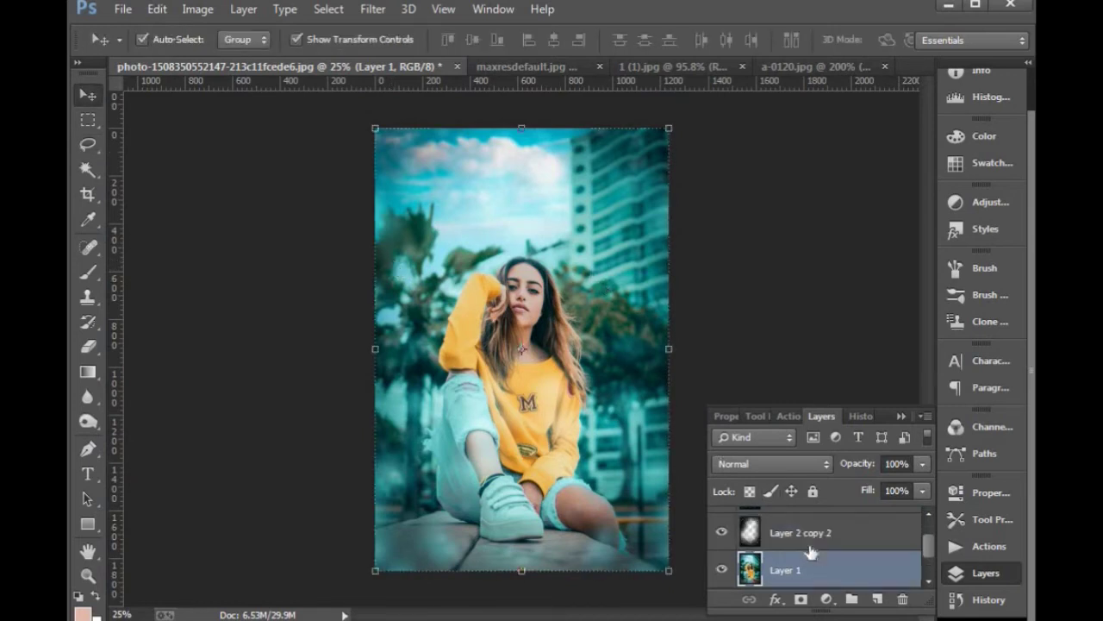
scroll(810, 552, "up", 1)
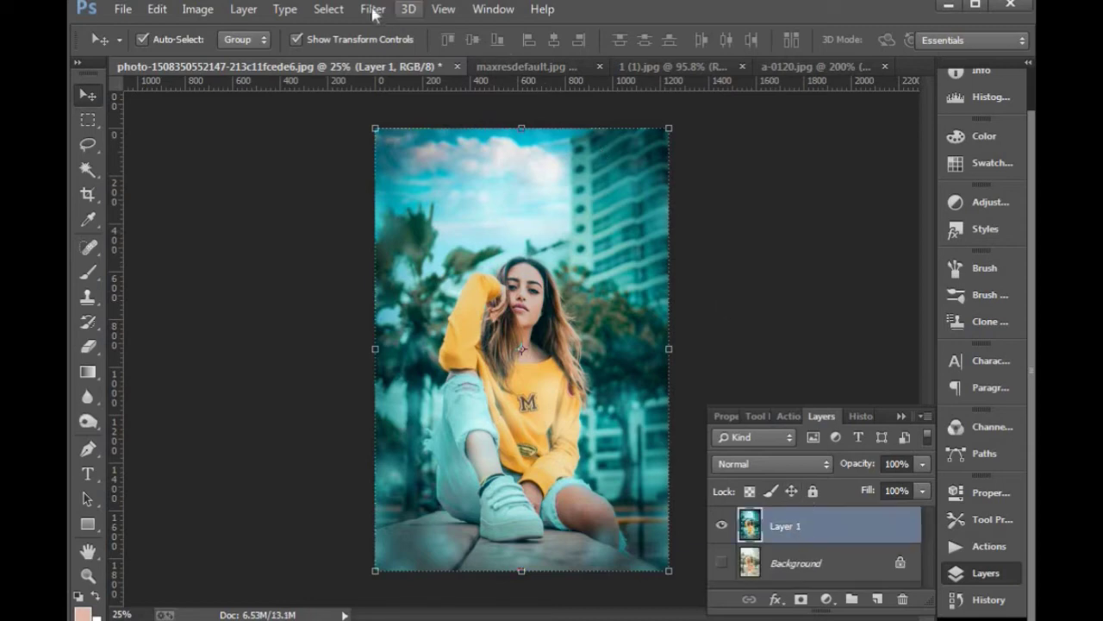
Darken the edges of Layer 1 in the Camera Raw Filter with a post-crop vignetting amount of -11.
left_click(372, 10)
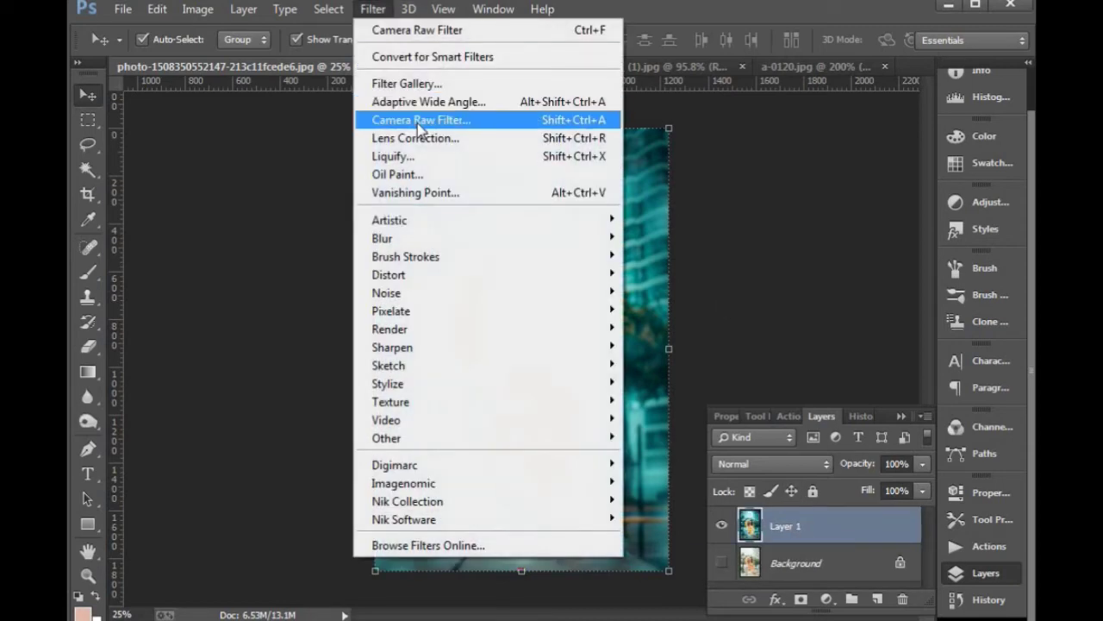
left_click(420, 121)
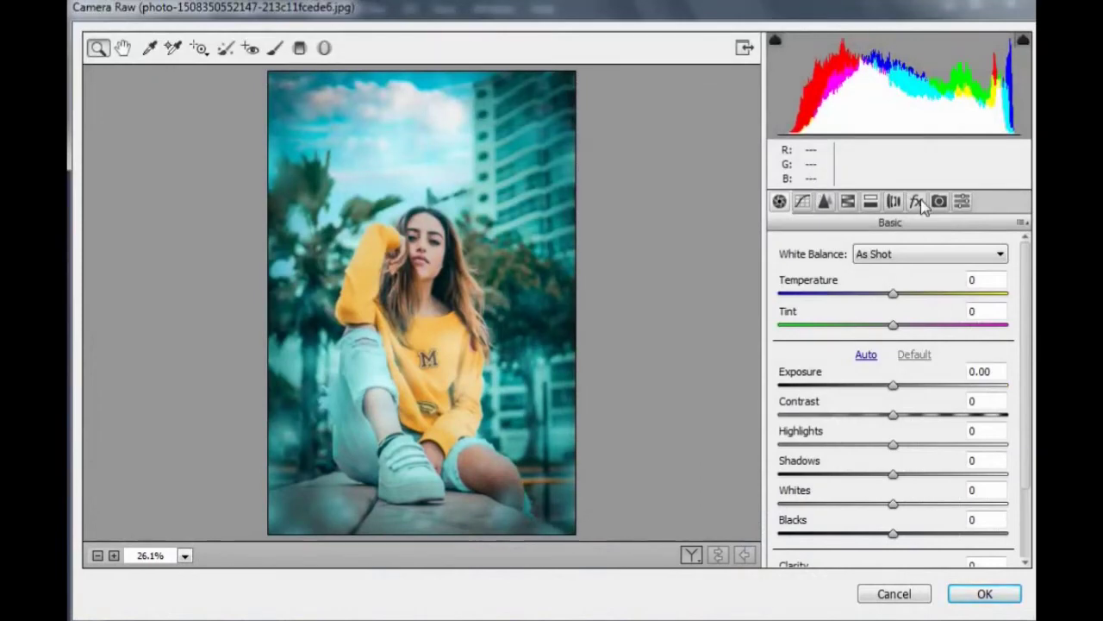
left_click(918, 203)
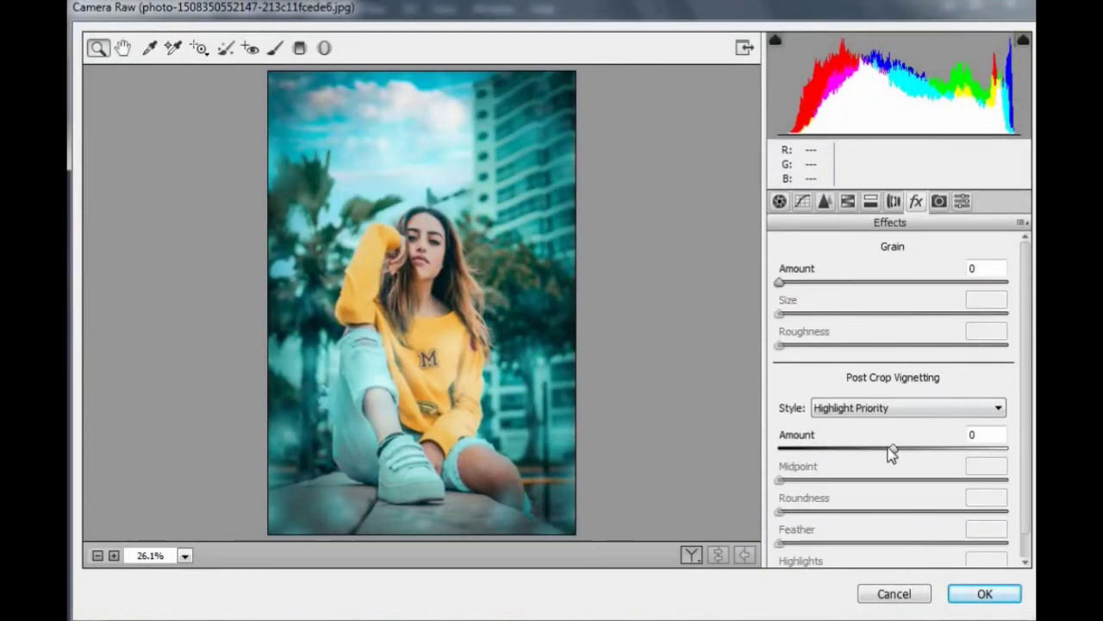
left_click_drag(892, 450, 879, 450)
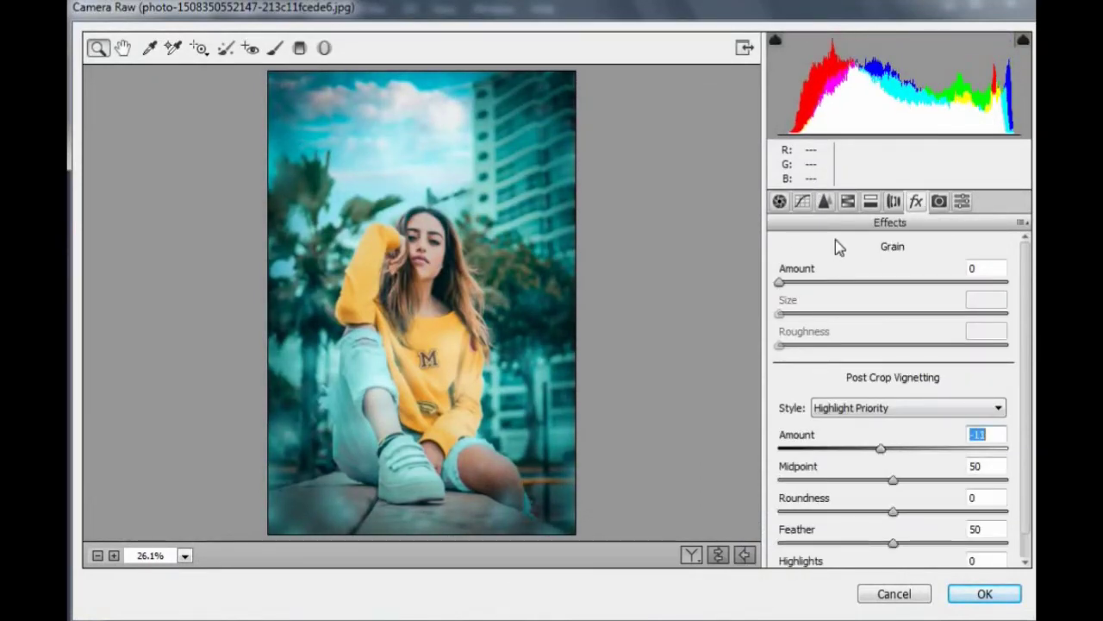
left_click(985, 593)
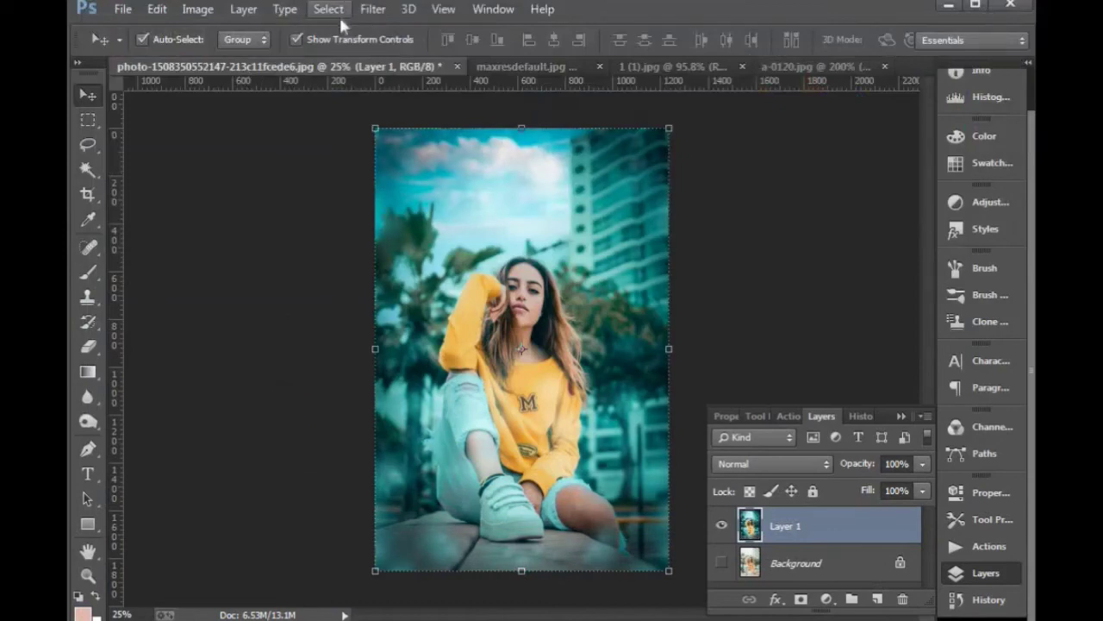
Smooth Layer 1 in the Camera Raw Filter with a Luminance noise reduction of about 67.
left_click(373, 9)
left_click(414, 120)
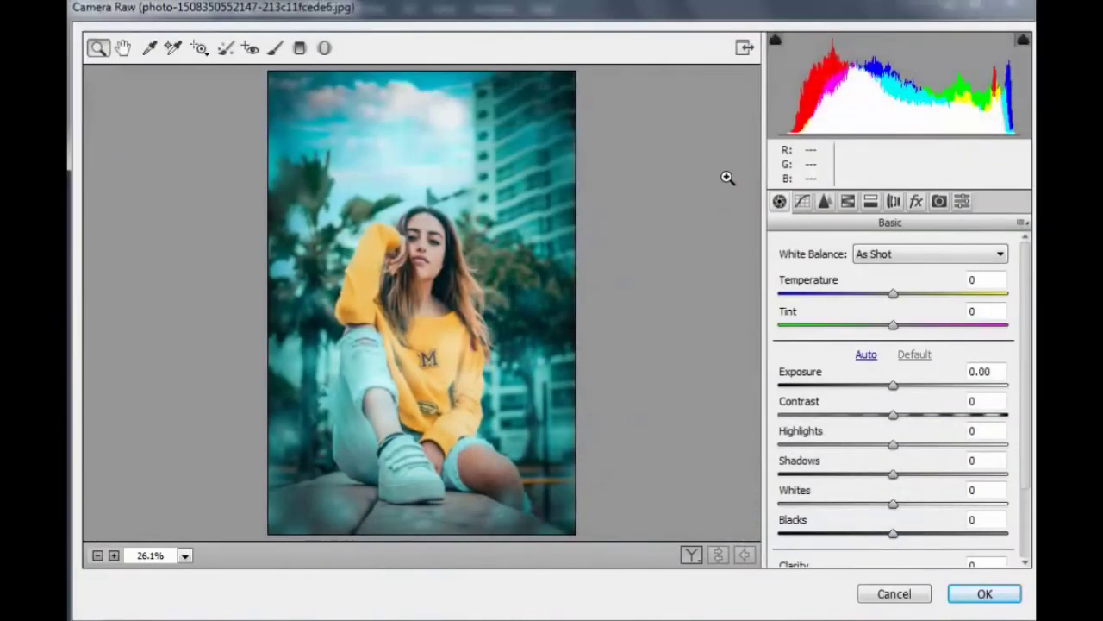
left_click(825, 201)
left_click_drag(788, 438, 940, 441)
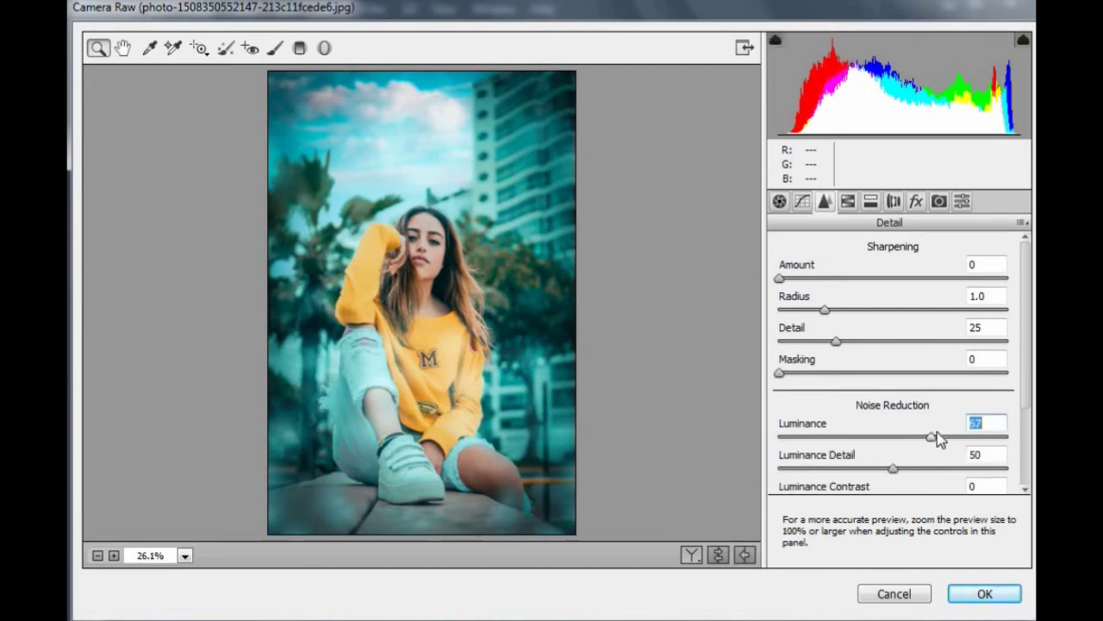
left_click(991, 592)
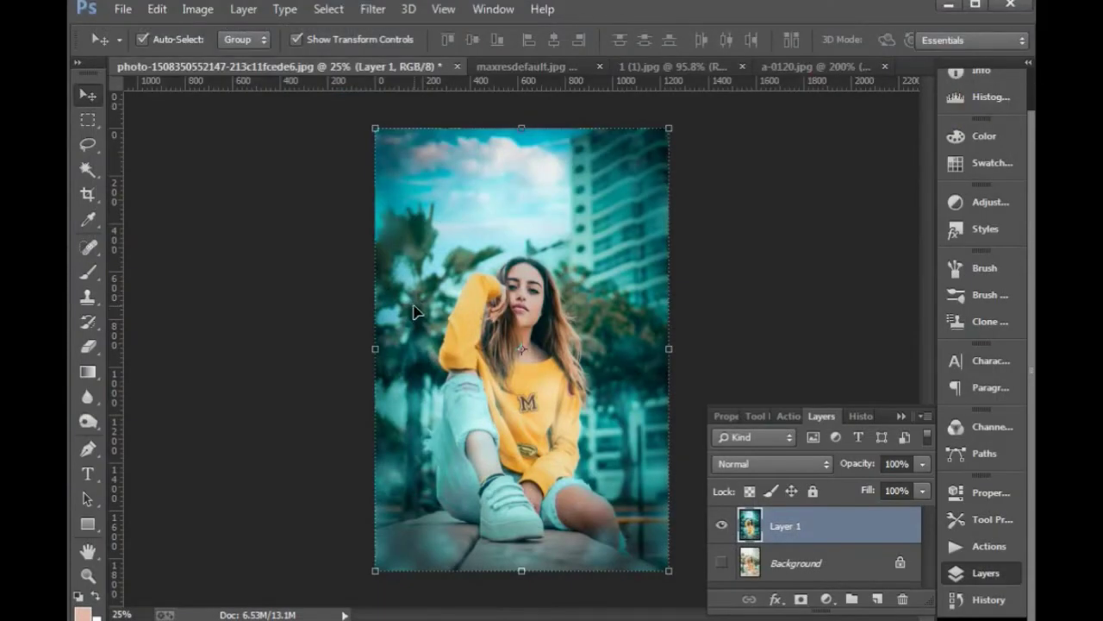
Apply a second Camera Raw pass to Layer 1 with Luminance noise reduction raised above 54.
scroll(413, 310, "up", 5)
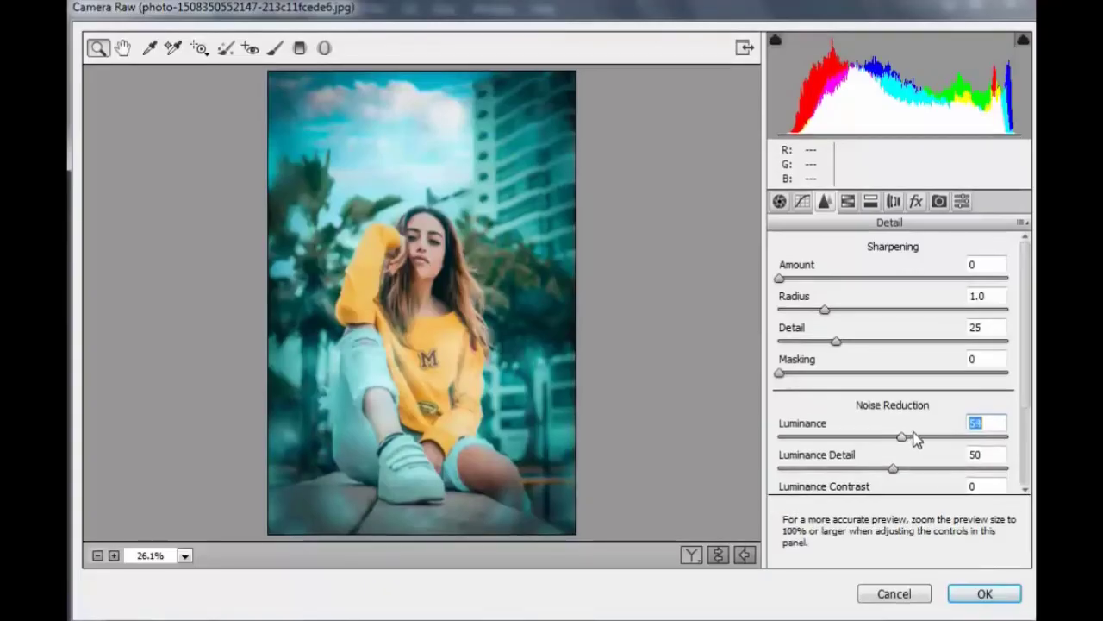
left_click_drag(916, 440, 948, 438)
left_click(983, 593)
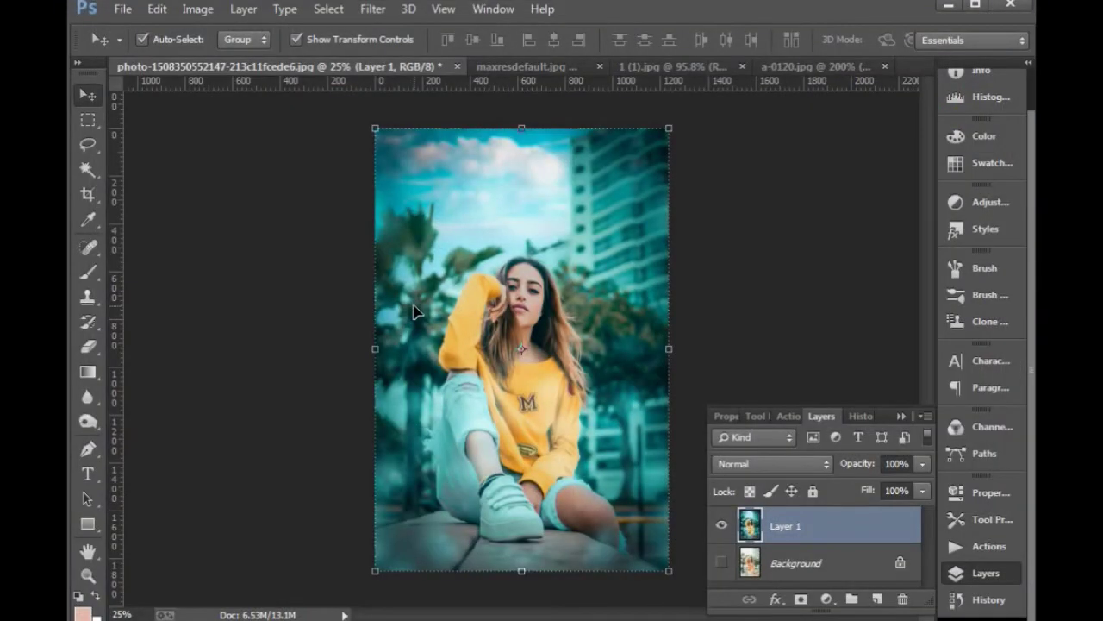
Examine the smoothed skin, face and hair up close, and review the whole image.
key("ctrl+plus")
key("ctrl+plus")
key("ctrl+plus")
key("ctrl+plus")
key("ctrl+plus")
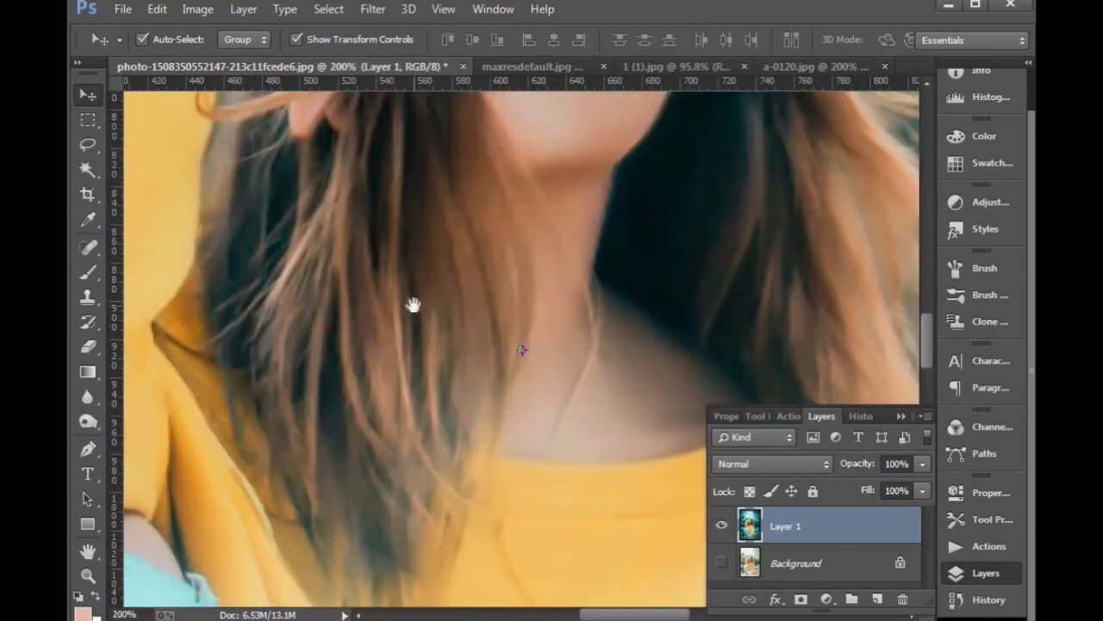
left_click_drag(597, 156, 570, 453)
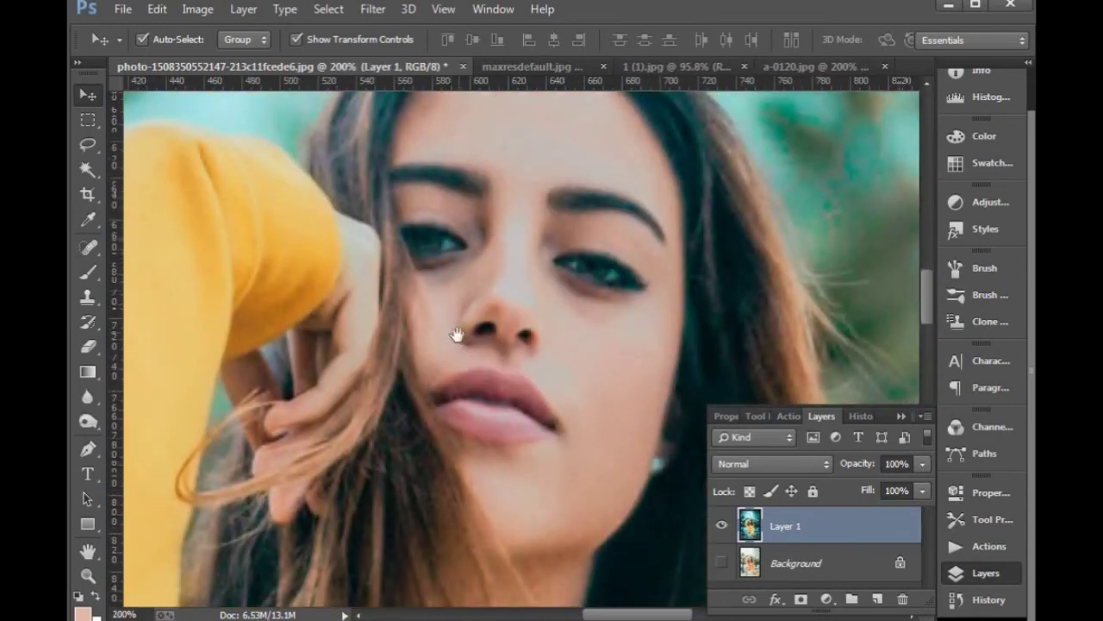
left_click_drag(456, 334, 397, 401)
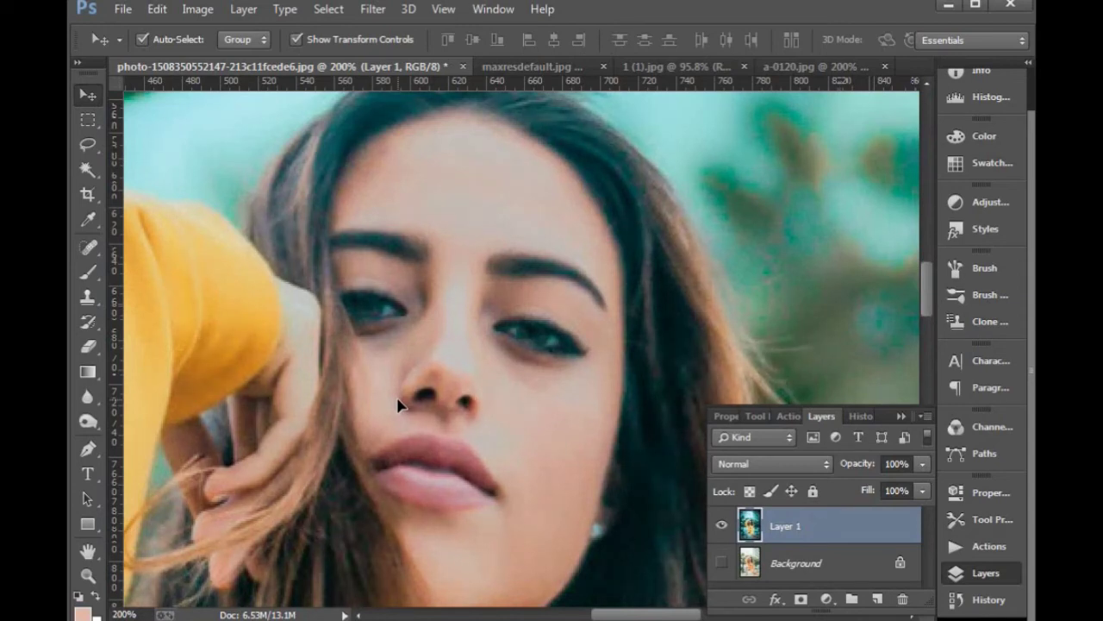
key("ctrl+minus")
key("ctrl+minus")
key("ctrl+minus")
left_click_drag(355, 276, 587, 444)
left_click_drag(606, 401, 456, 387)
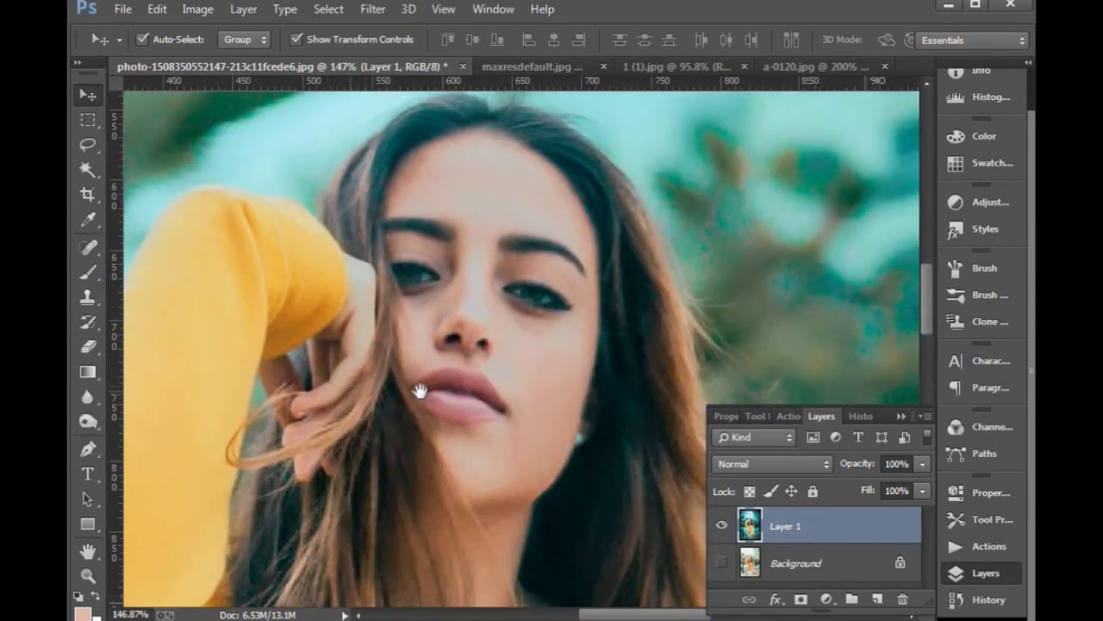
key("ctrl+minus")
key("ctrl+minus")
key("ctrl+minus")
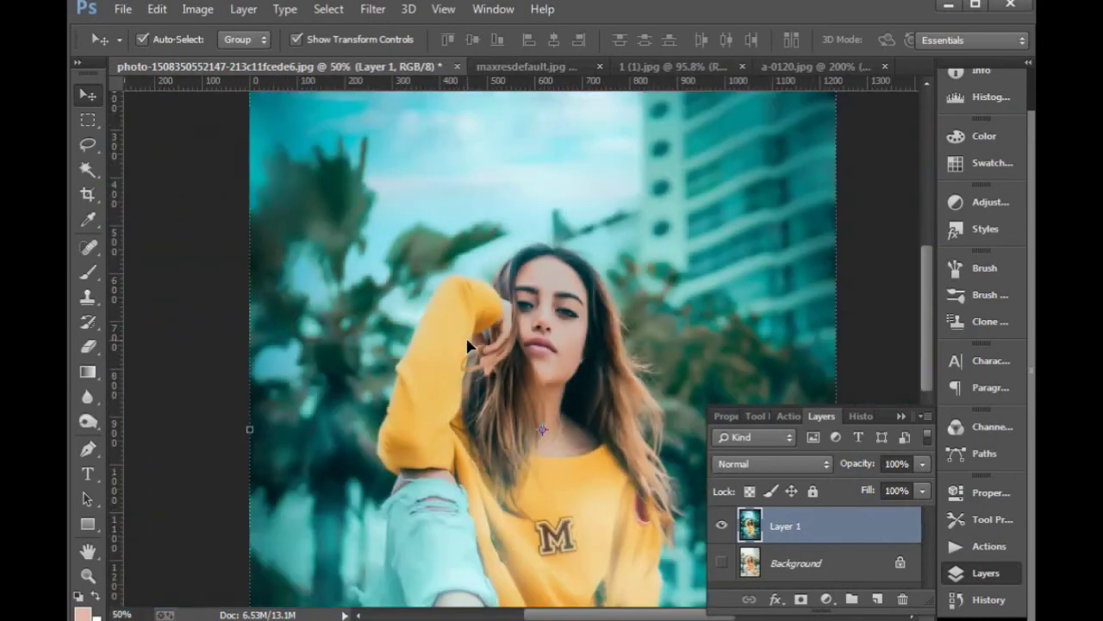
key("ctrl+minus")
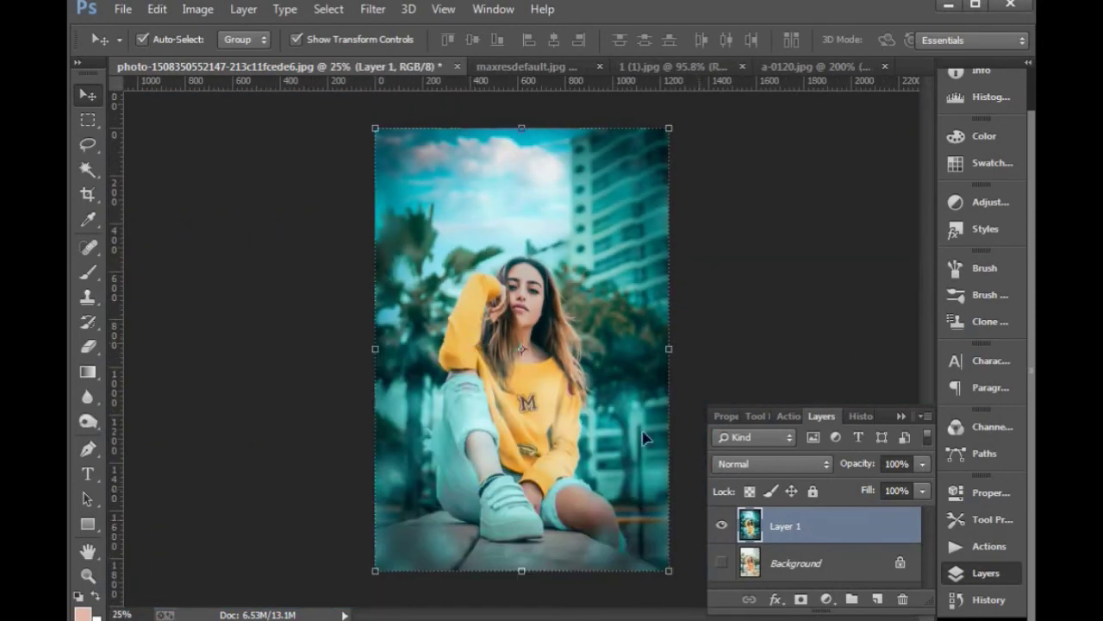
Add a Solid Color fill layer in dark navy (#020d3c) above Layer 1 and set its blend mode to Lighten.
left_click(826, 599)
left_click(837, 184)
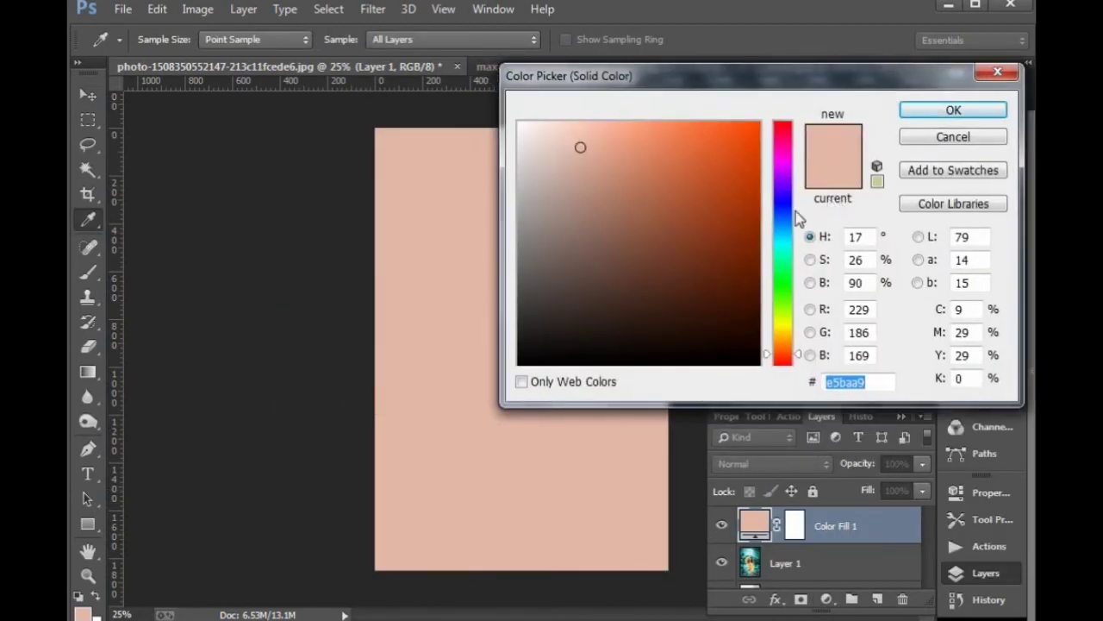
left_click(784, 209)
left_click(750, 308)
left_click(953, 110)
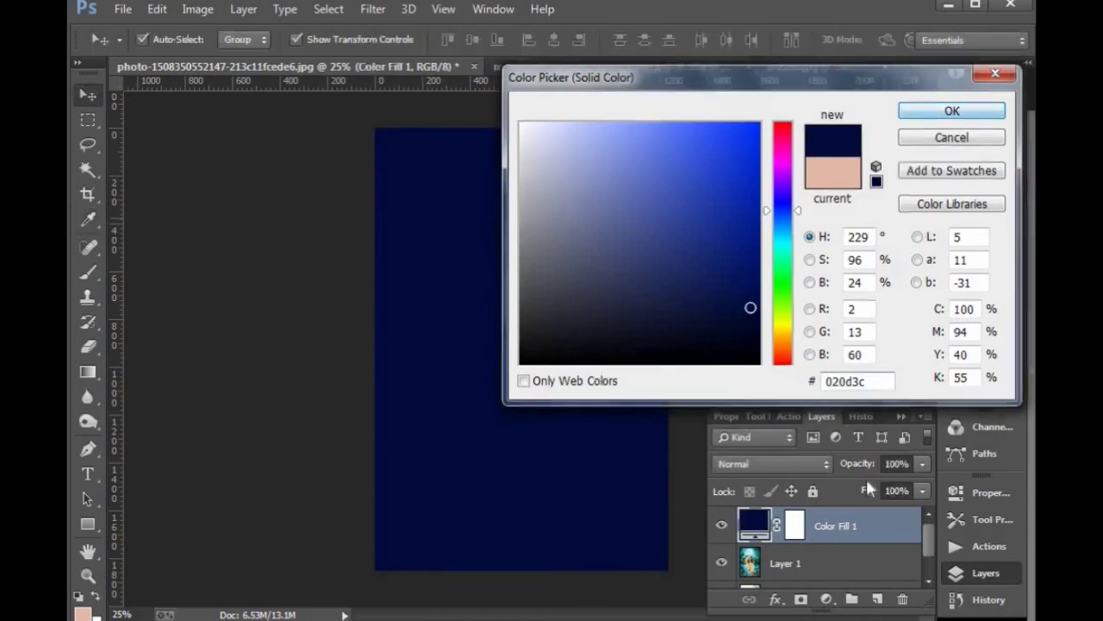
left_click(774, 463)
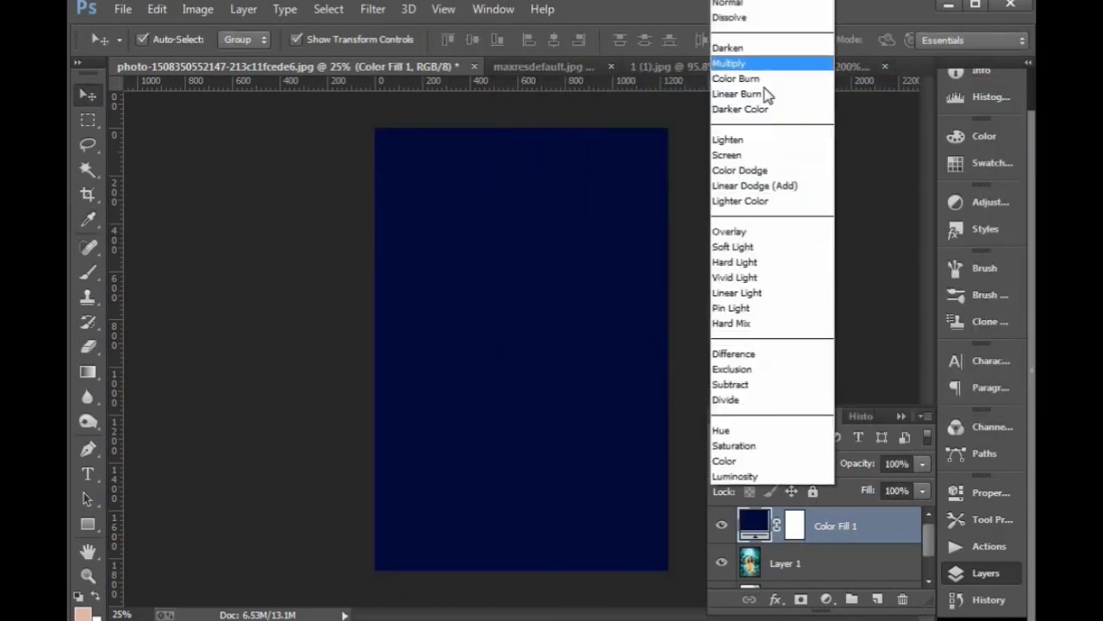
left_click(731, 140)
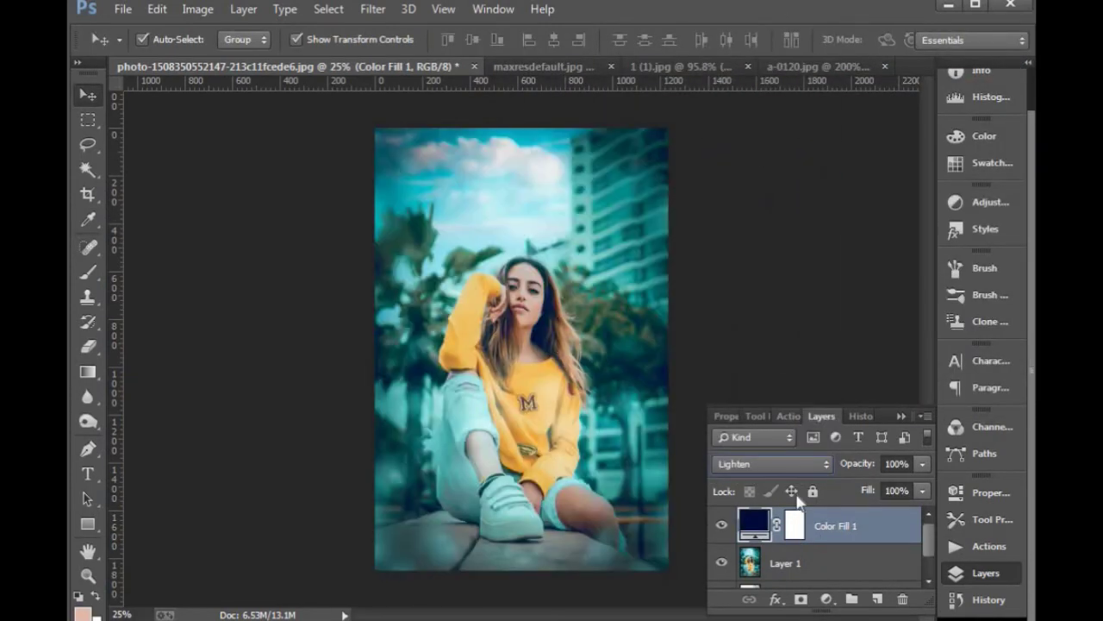
Try purple shades on the fill layer, settle on a dark saturated blue, and merge the fill with Layer 1.
double_click(757, 522)
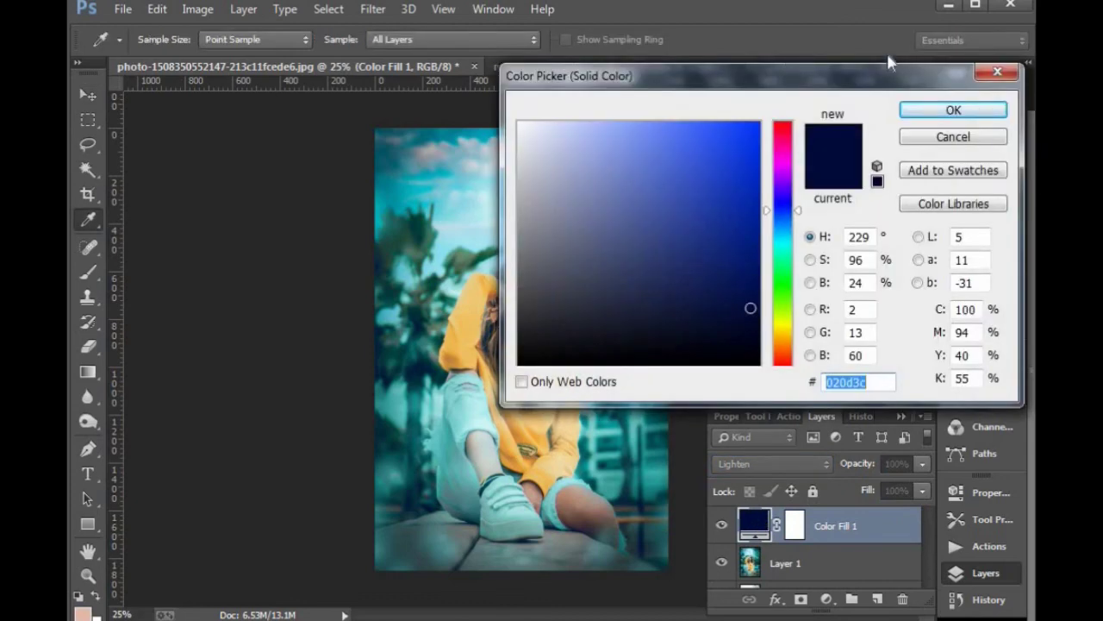
left_click_drag(888, 69, 996, 52)
left_click(895, 143)
left_click(859, 216)
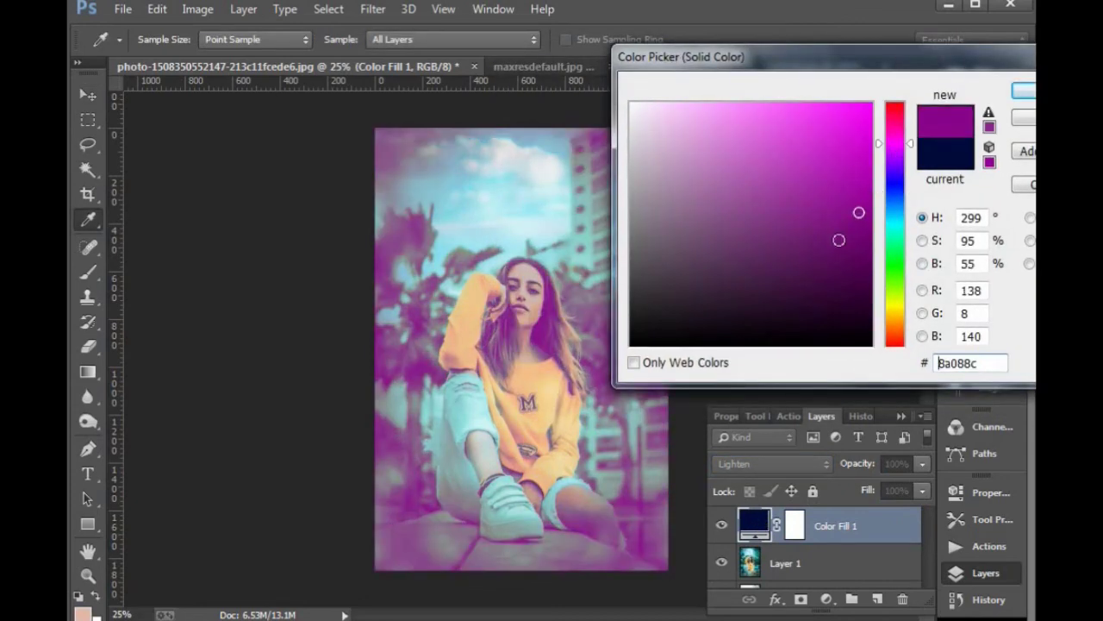
mouse_move(838, 240)
left_mouse_down()
mouse_move(699, 242)
mouse_move(660, 222)
mouse_move(686, 251)
left_mouse_up()
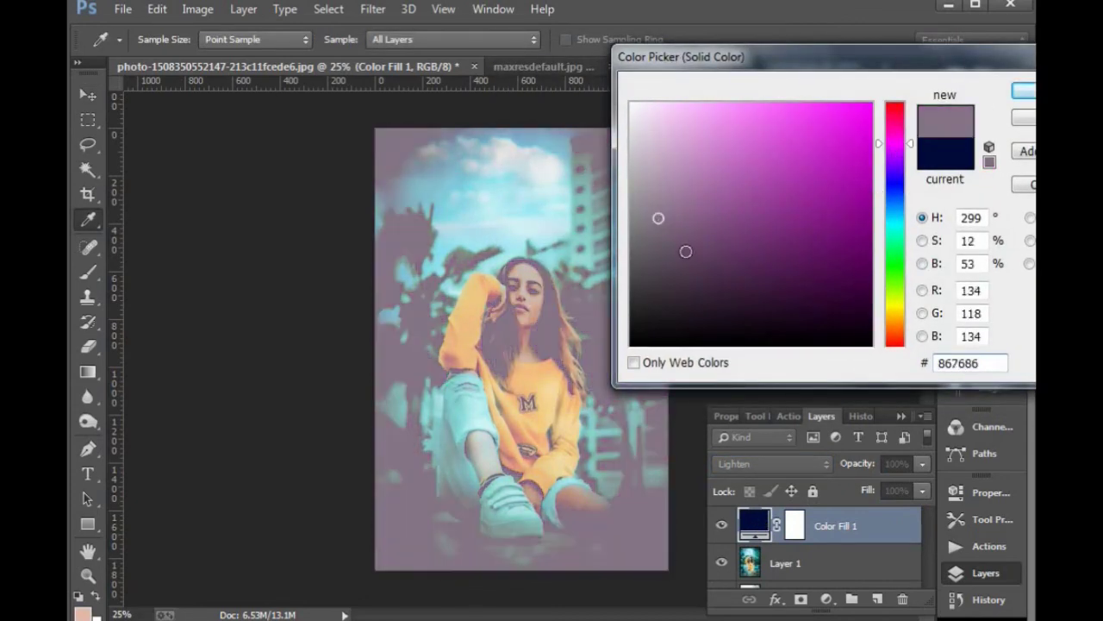
left_click(862, 278)
left_click(863, 299)
left_click(865, 275)
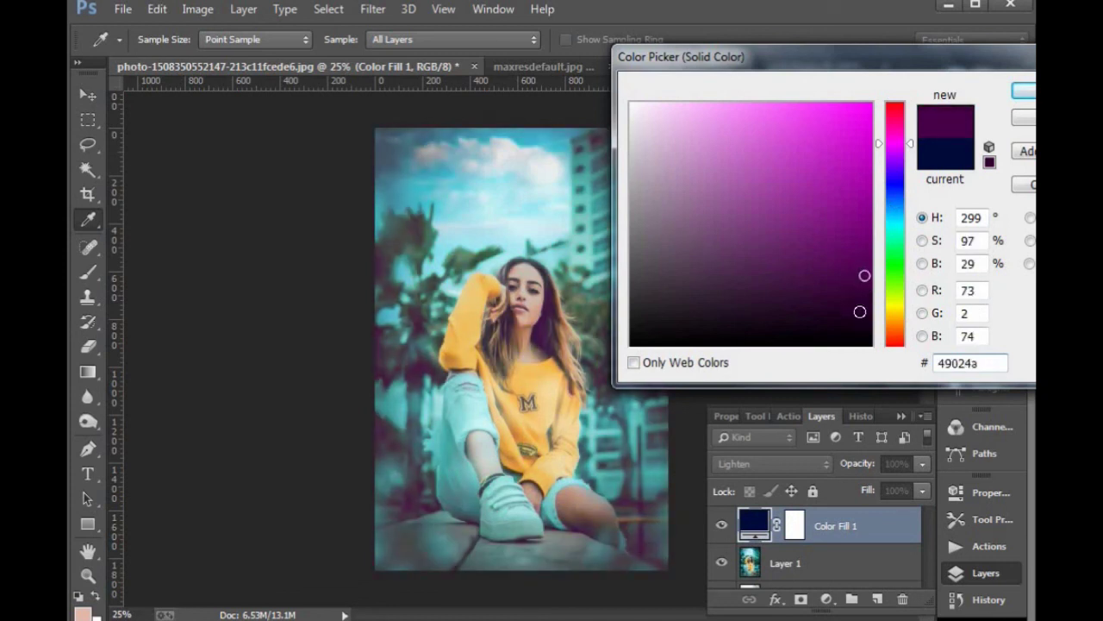
left_click(859, 311)
left_click_drag(899, 224, 897, 200)
mouse_move(863, 284)
left_mouse_down()
mouse_move(851, 285)
mouse_move(860, 276)
mouse_move(860, 294)
left_mouse_up()
left_click(859, 272)
left_click(1022, 91)
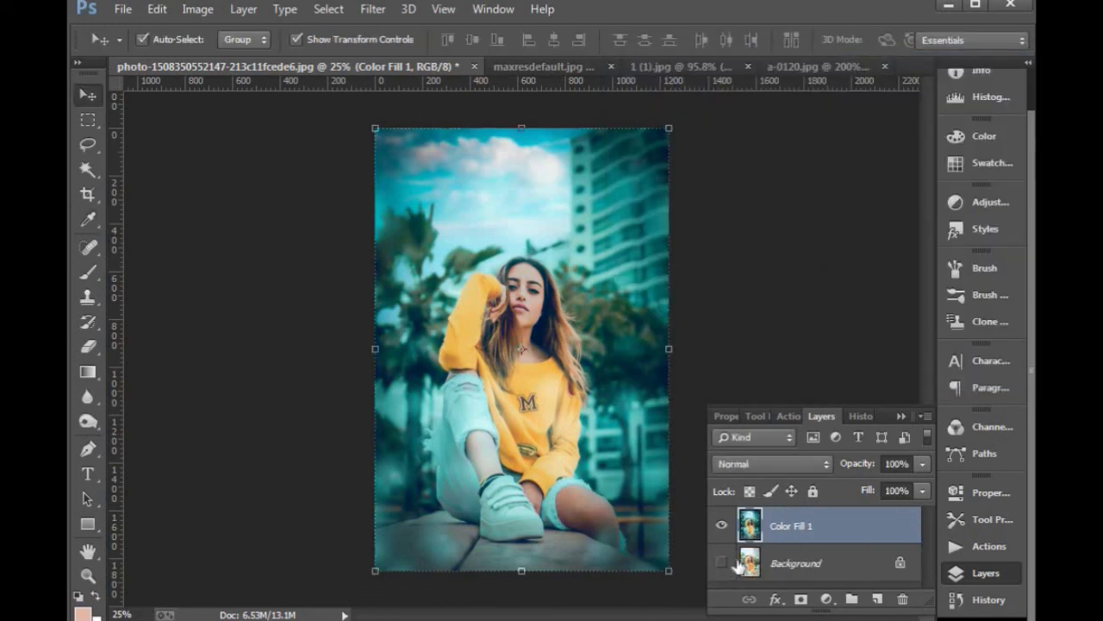
Show the Background layer and toggle the merged layer's visibility to compare the graded portrait with the original.
left_click(723, 526)
left_click(722, 525)
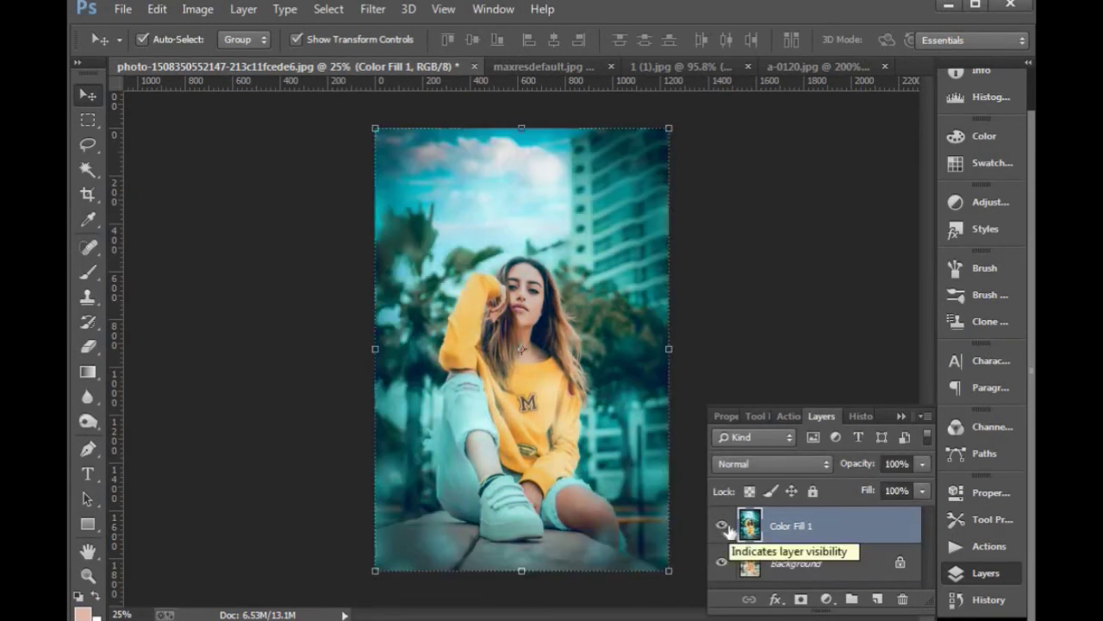
left_click(724, 527)
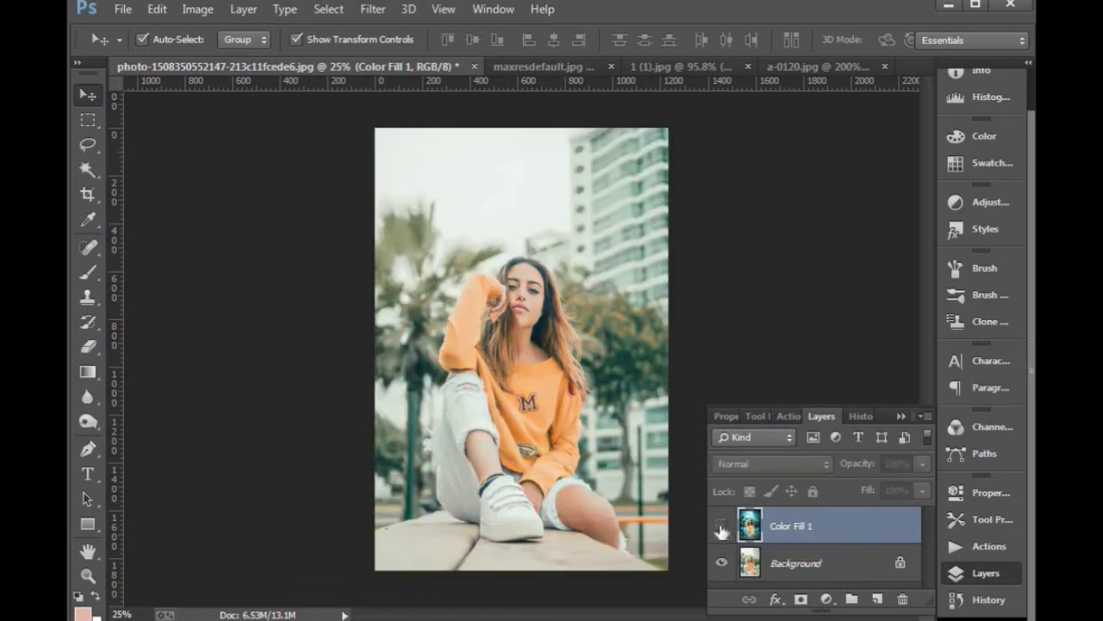
left_click(722, 526)
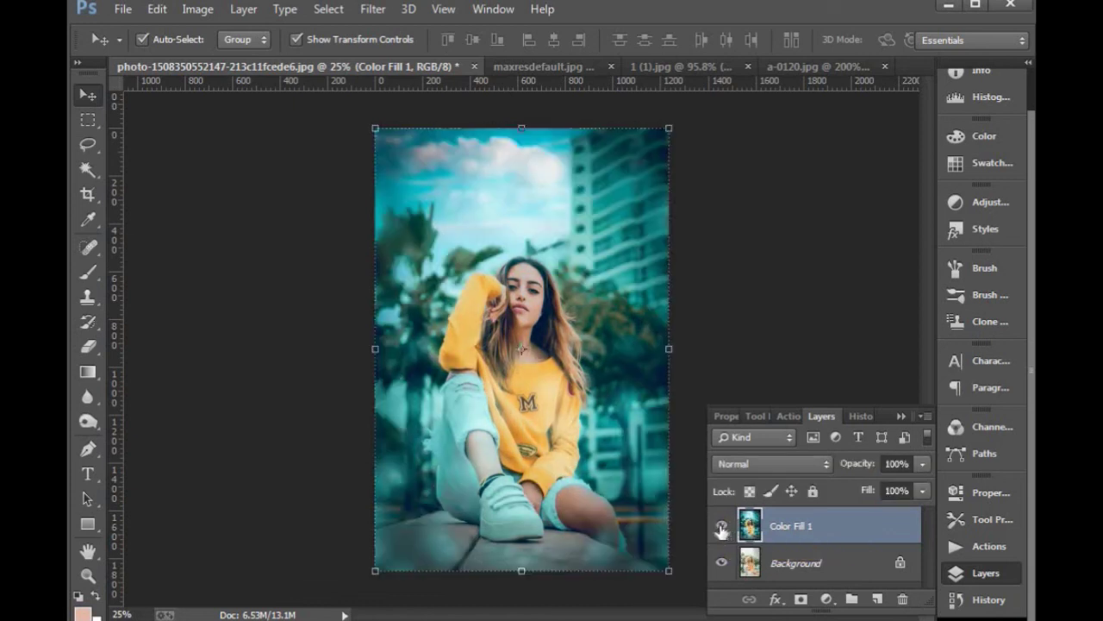